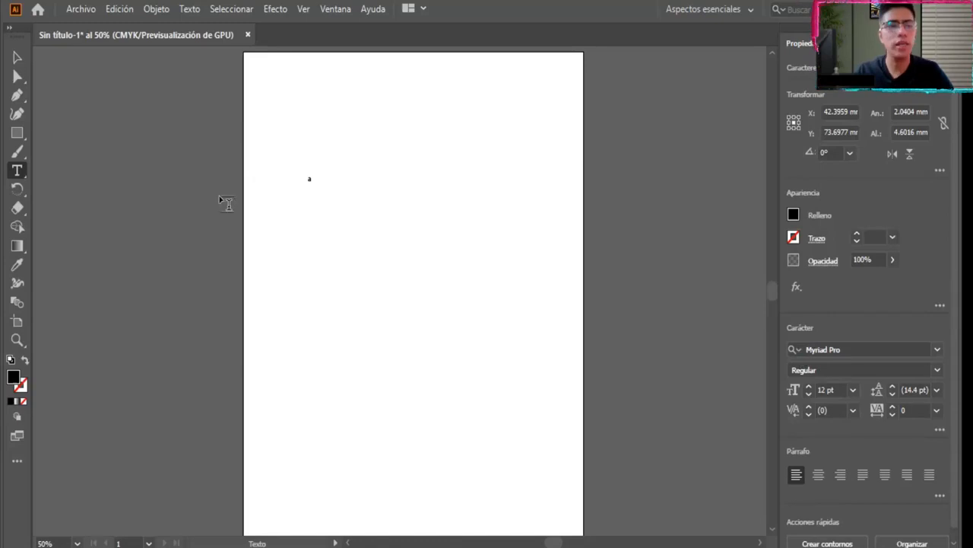
Step: Scale the typed letter a up so it fills most of the artboard
click(16, 58)
drag(316, 184, 525, 372)
drag(350, 282, 320, 160)
drag(384, 263, 514, 503)
drag(456, 333, 491, 274)
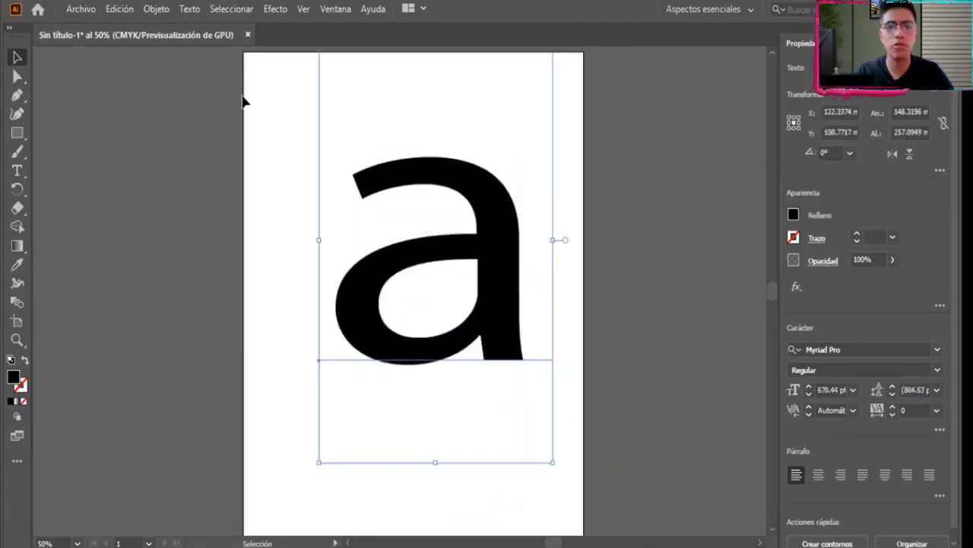
scroll(370, 270, down, 1)
alt+scroll(368, 260, down, 2)
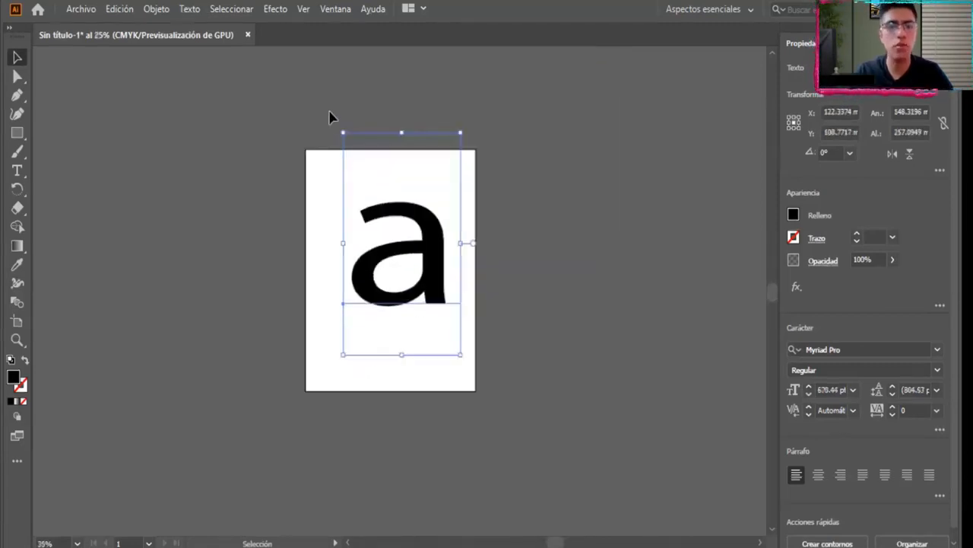
Step: Enlarge the letter further and move it up on the artboard
drag(343, 134, 294, 74)
drag(408, 270, 437, 293)
drag(489, 233, 443, 238)
scroll(336, 279, up, 1)
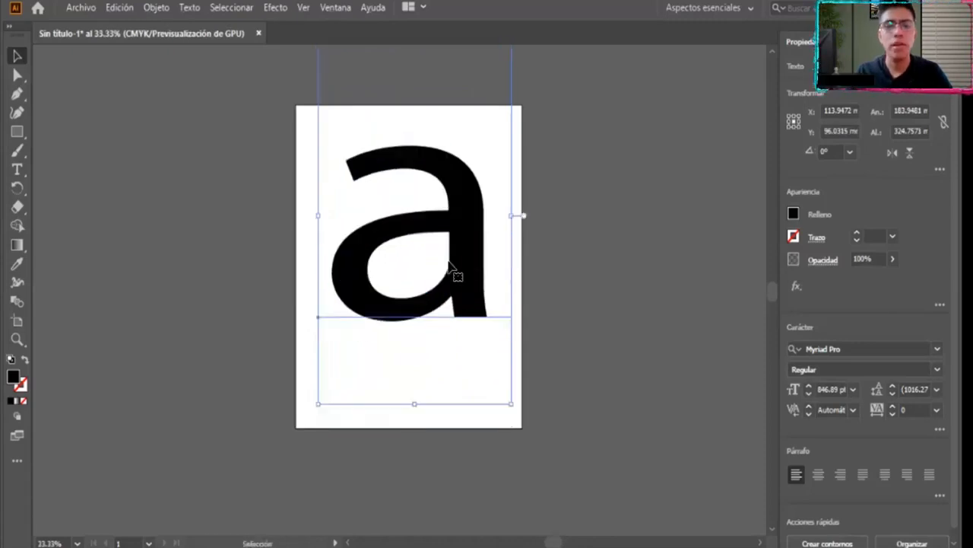
scroll(449, 266, up, 2)
drag(413, 103, 412, 117)
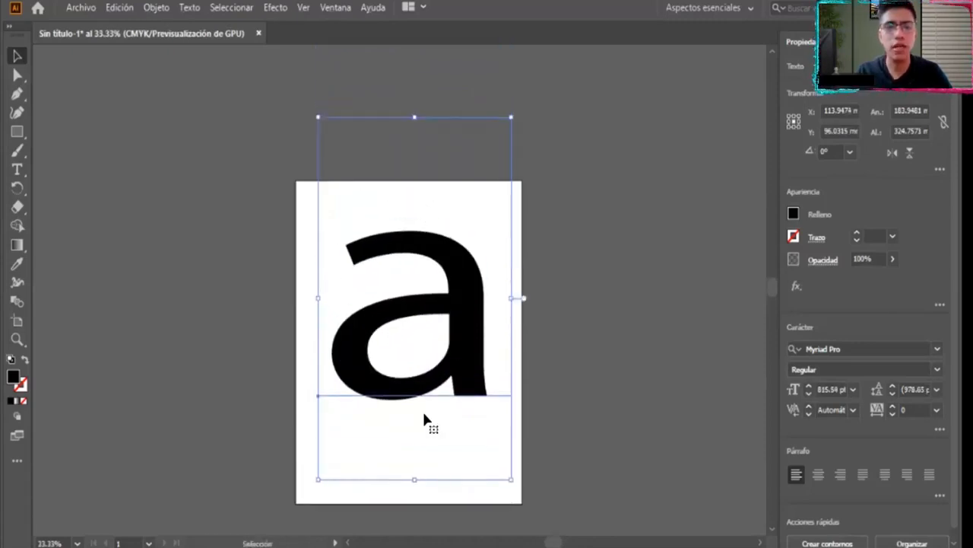
scroll(407, 478, up, 2)
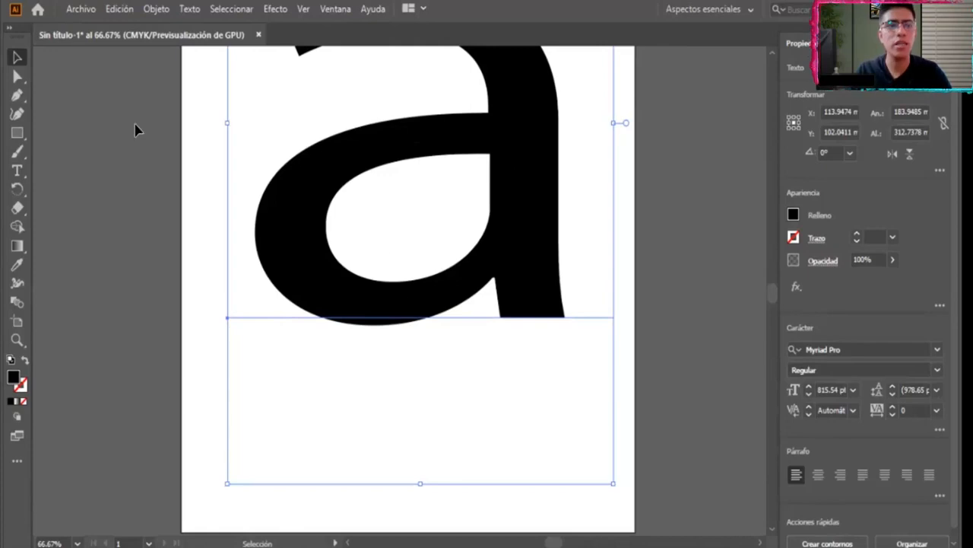
Step: Expand the letter a into outlines with Object and Fill checked
click(157, 10)
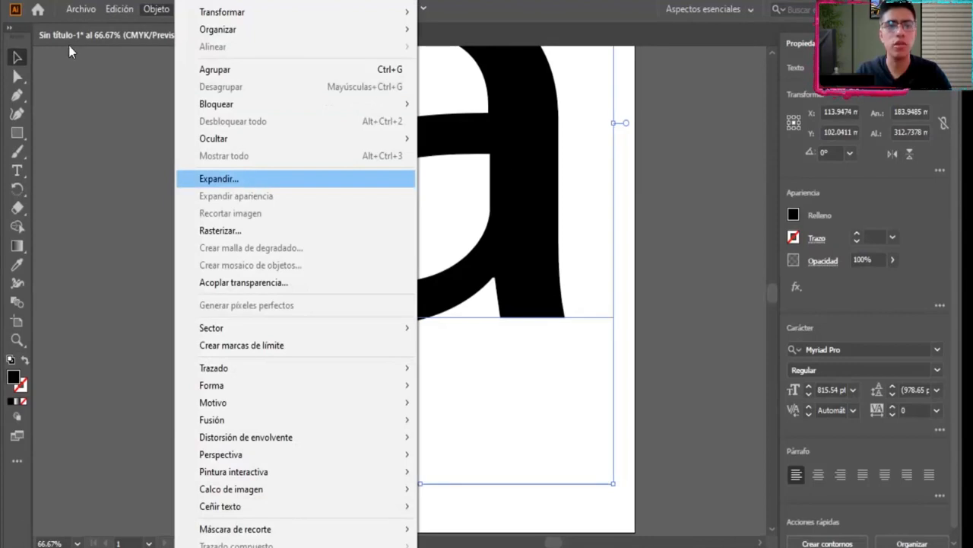
key(Return)
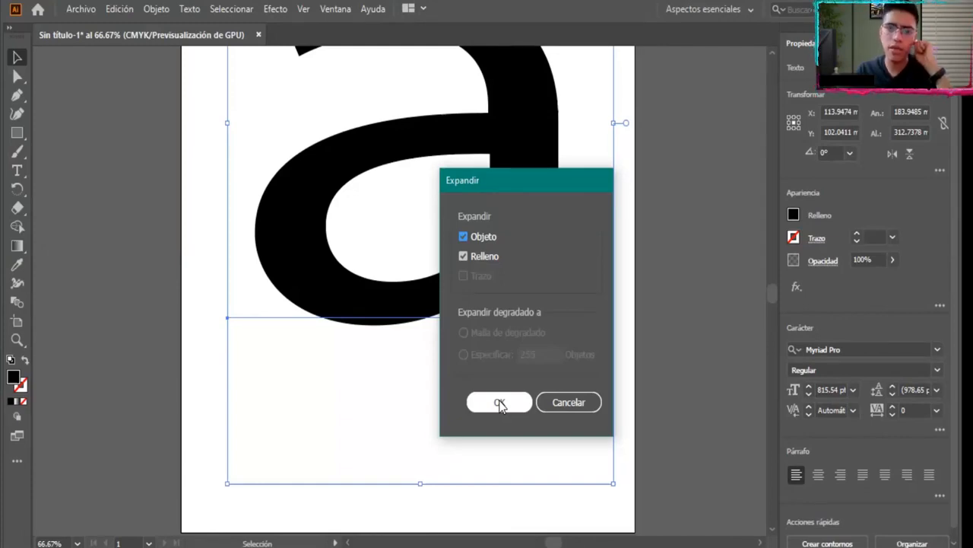
click(499, 403)
Step: Scale and position the expanded letter to fill the artboard, then deselect it
drag(519, 230, 483, 328)
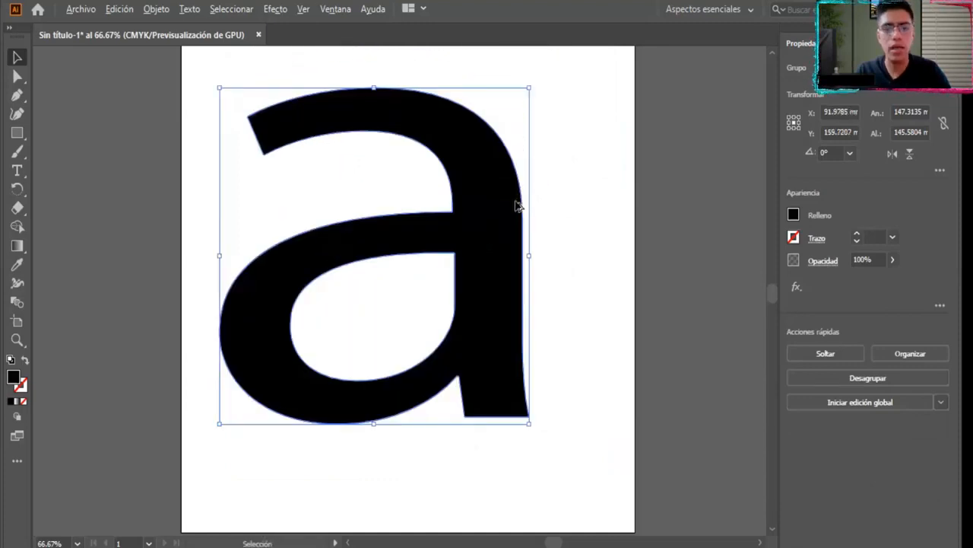
scroll(517, 200, down, 1)
drag(528, 367, 584, 421)
drag(539, 240, 530, 230)
scroll(558, 163, down, 1)
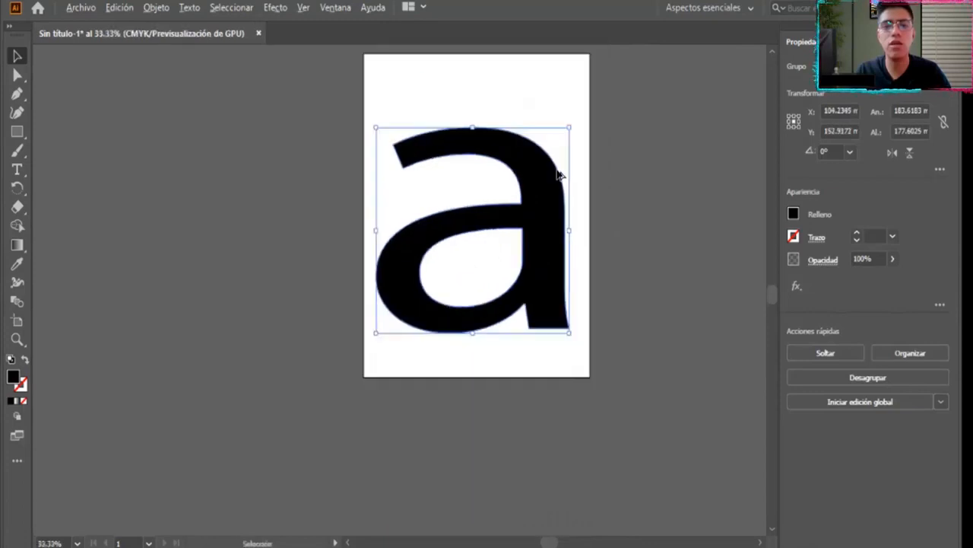
scroll(558, 163, up, 1)
drag(572, 256, 533, 224)
scroll(546, 254, up, 1)
drag(543, 299, 517, 265)
drag(533, 405, 587, 426)
drag(540, 306, 543, 338)
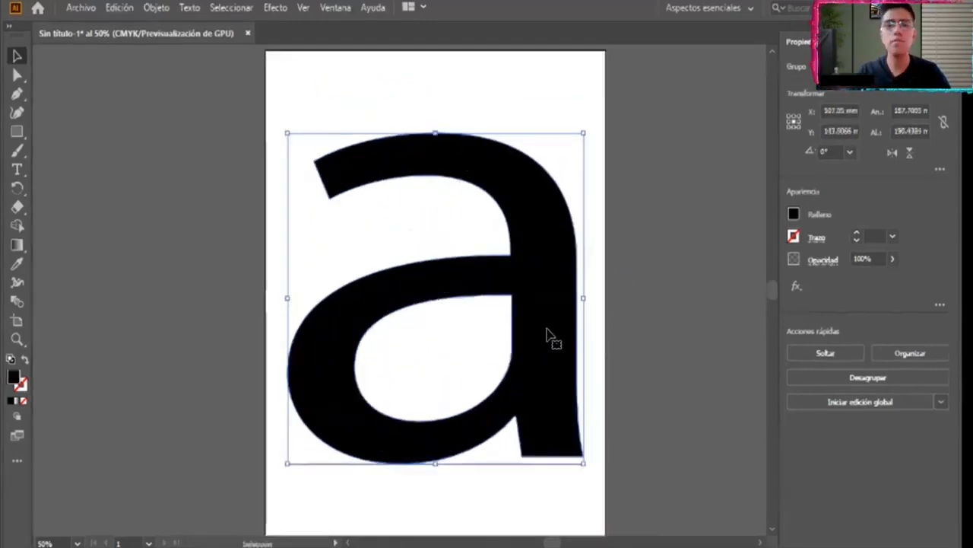
drag(579, 296, 540, 303)
click(167, 283)
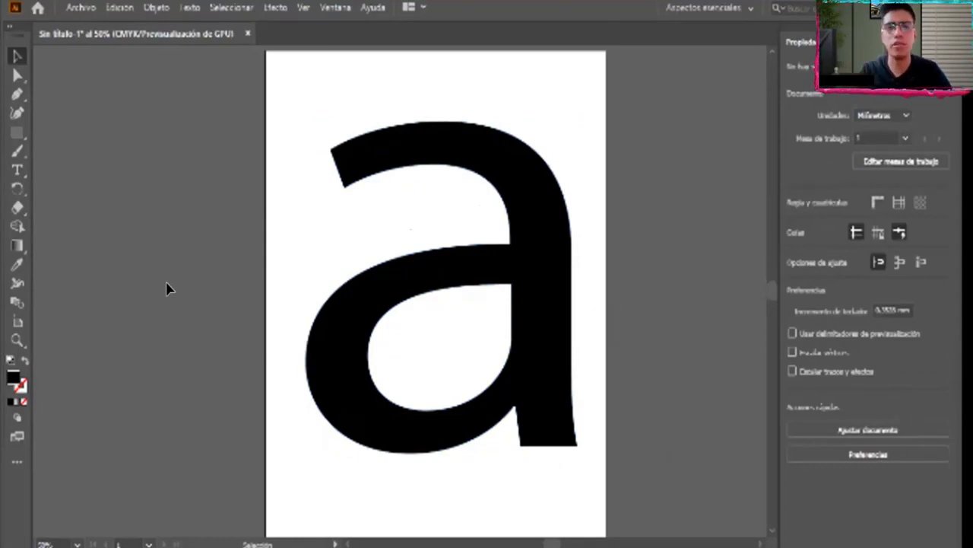
Step: Place a starting anchor with the Pen tool inside the letter's upper counter, undoing a misplaced curve segment
click(15, 98)
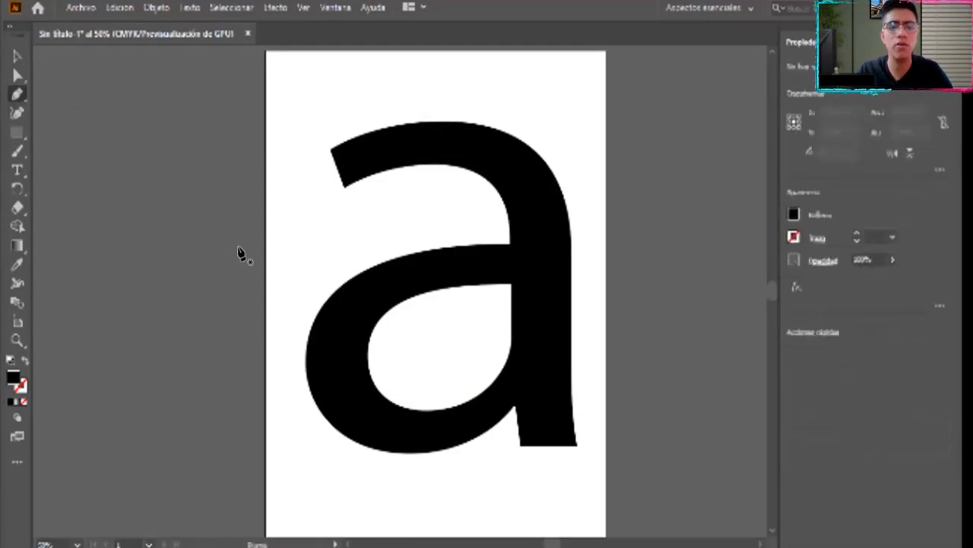
click(368, 241)
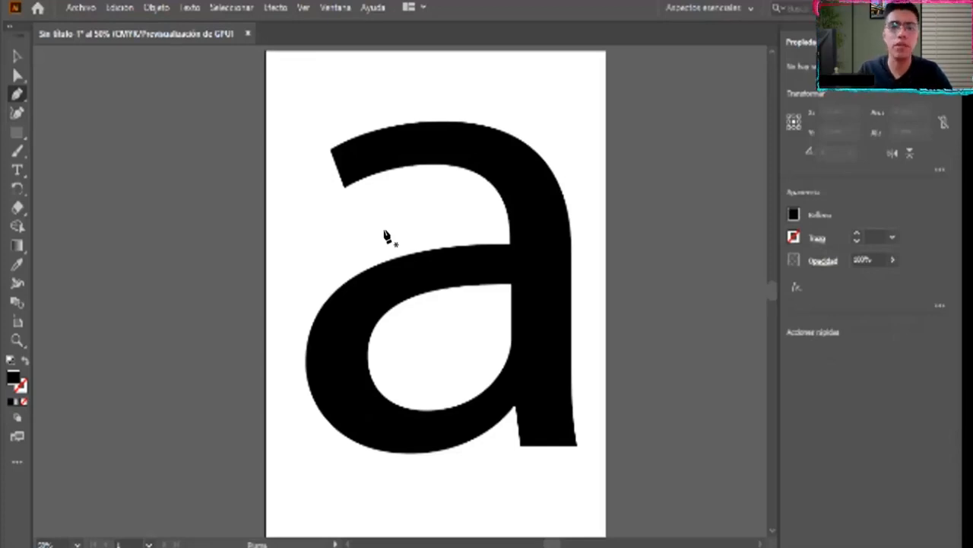
click(491, 209)
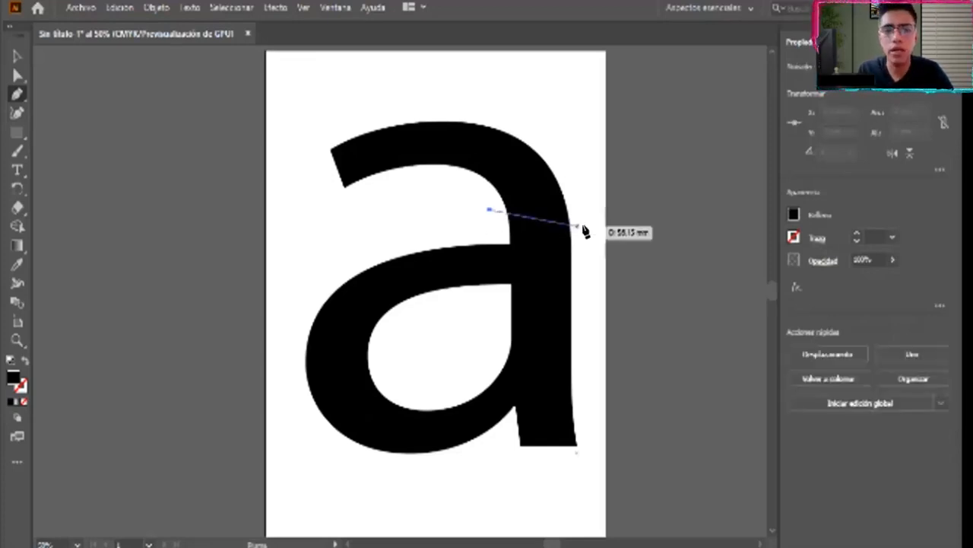
drag(587, 232, 630, 306)
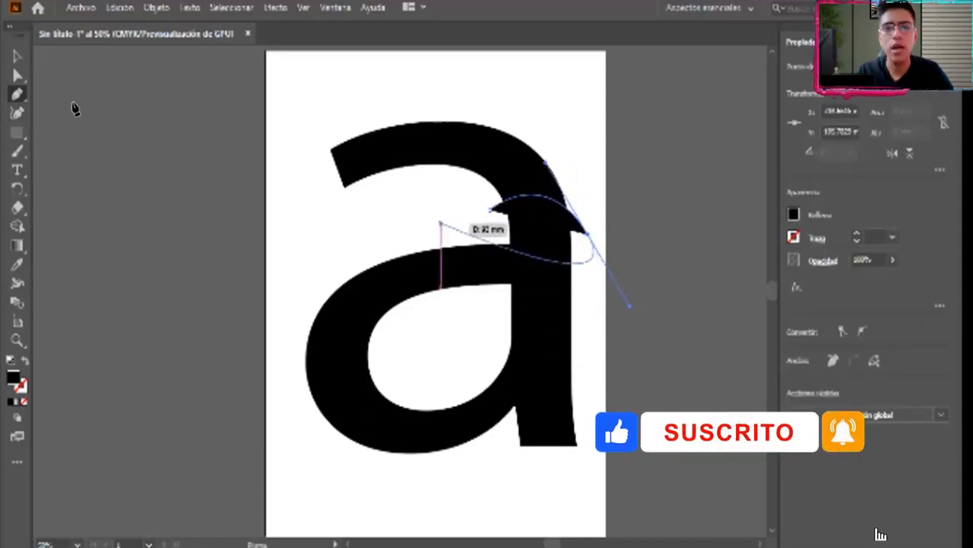
key(v)
key(ctrl+z)
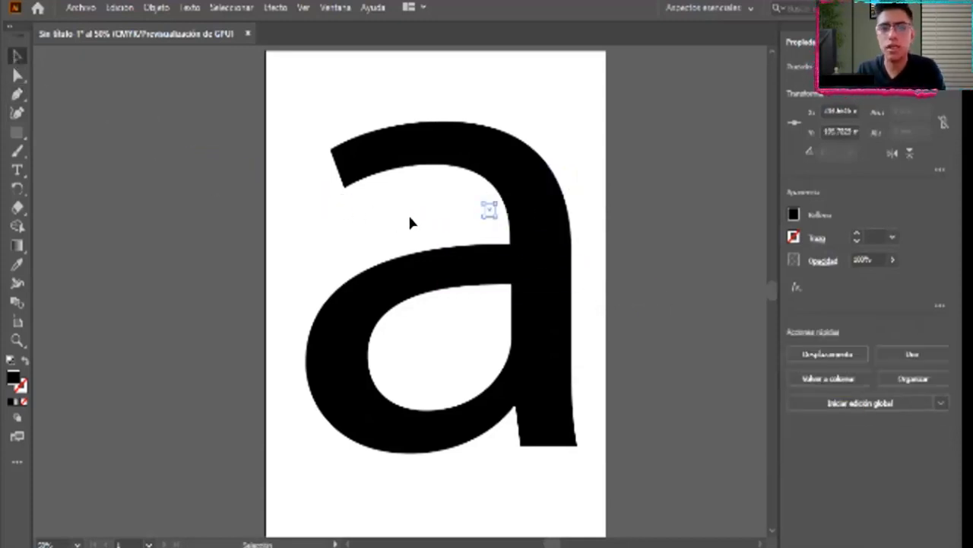
Step: Set the pen path's fill to none and its stroke to black
click(16, 93)
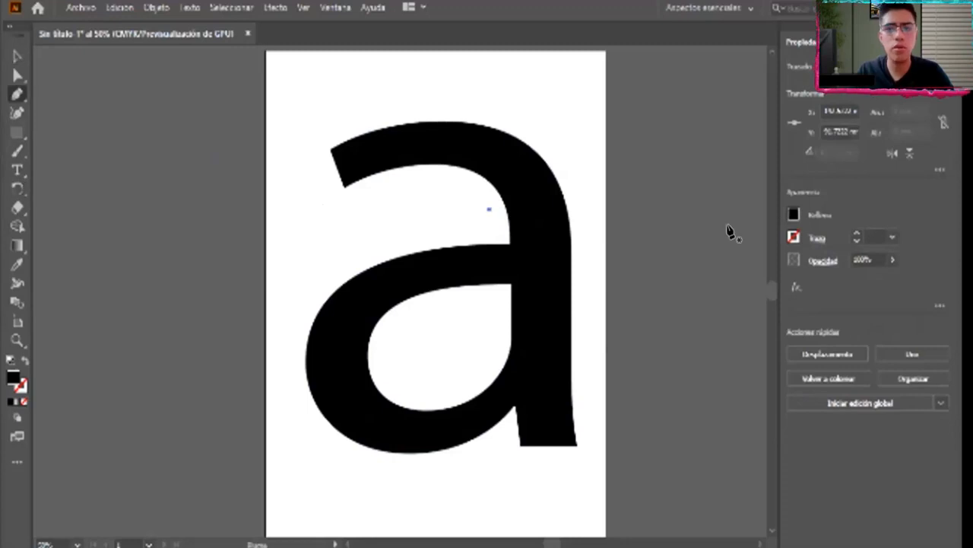
click(793, 214)
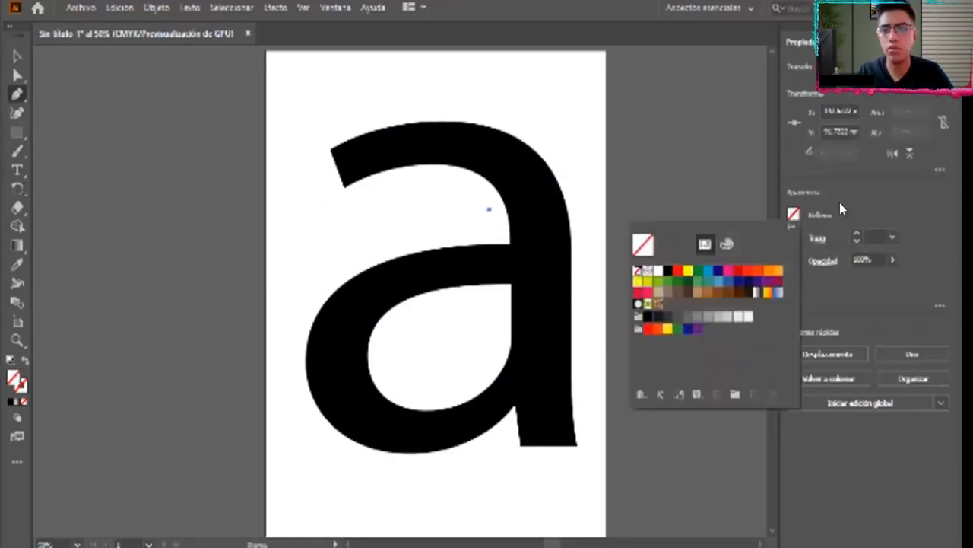
click(791, 236)
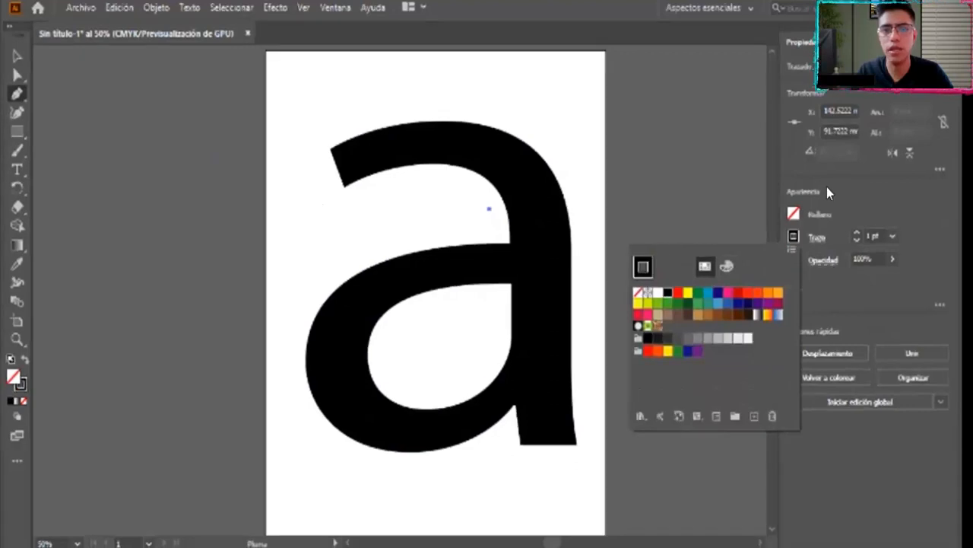
click(828, 192)
Step: Draw a curved segment along the inner edge of the letter's upper arch
scroll(495, 211, up, 1)
mouse_move(576, 301)
mouse_down()
mouse_move(583, 321)
mouse_move(585, 298)
mouse_up()
key(ctrl+z)
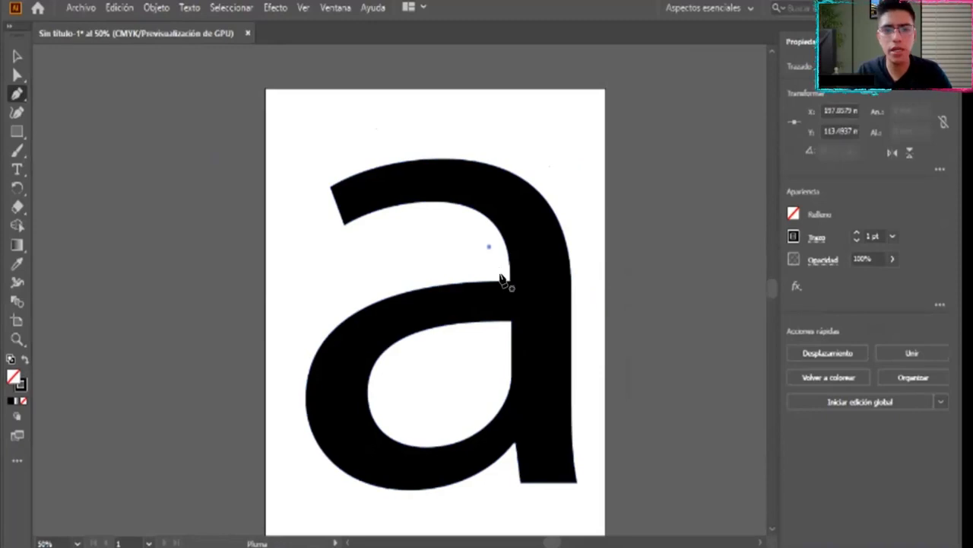
drag(581, 284, 447, 284)
Step: Rotate the curved path slightly to follow the arch's inner edge, then deselect it
scroll(578, 286, up, 1)
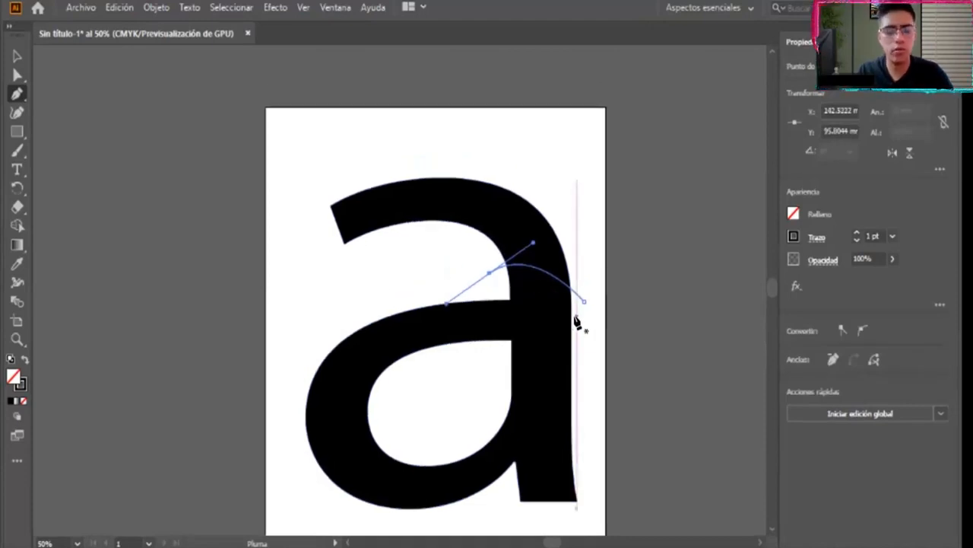
scroll(600, 338, up, 1)
click(16, 55)
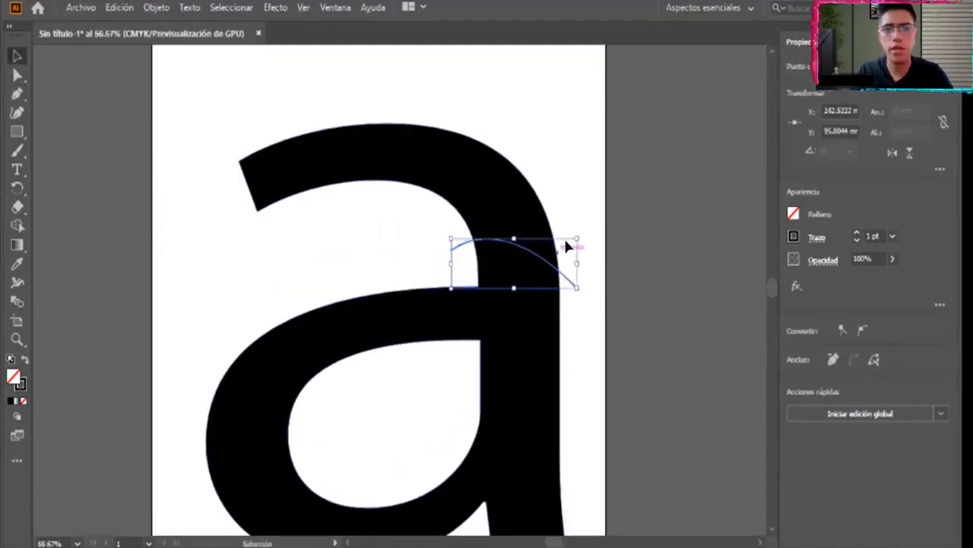
drag(582, 228, 553, 278)
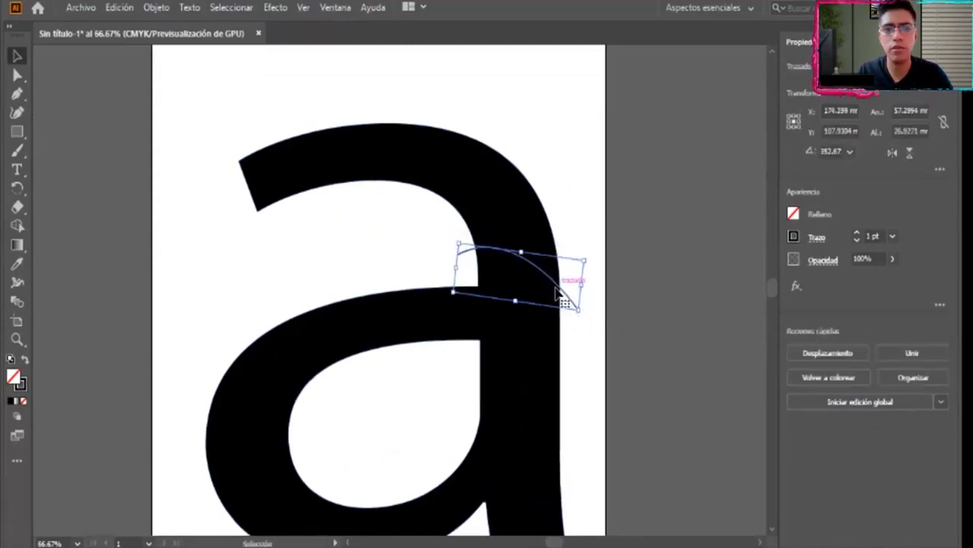
click(392, 263)
Step: Draw a second curved path at the lower left of the letter's bowl with the Pen tool
scroll(392, 263, down, 2)
scroll(356, 368, up, 1)
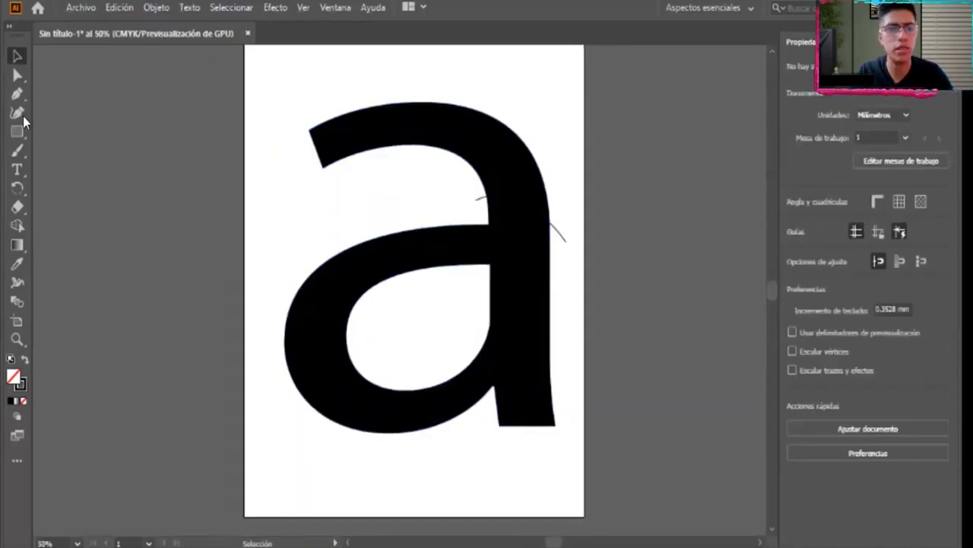
click(18, 94)
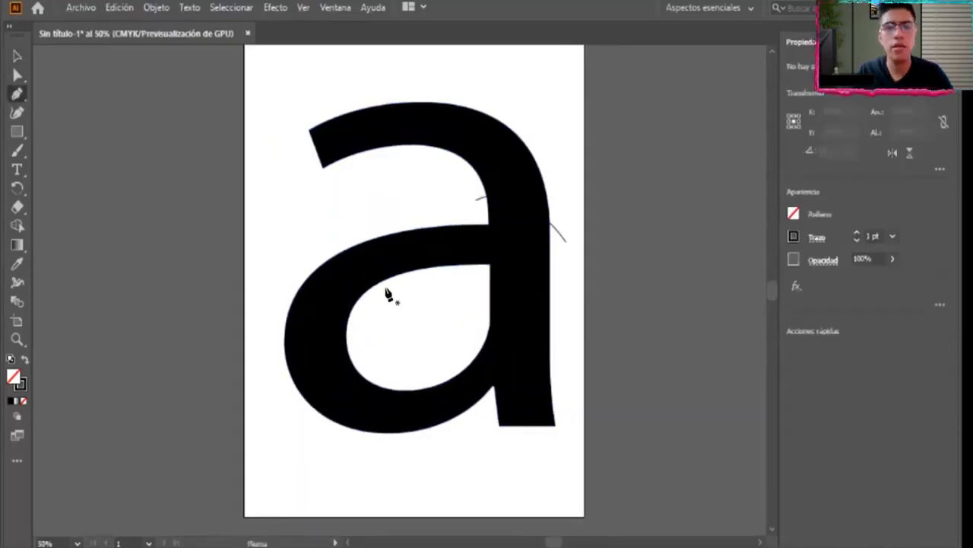
click(325, 432)
drag(378, 364, 426, 358)
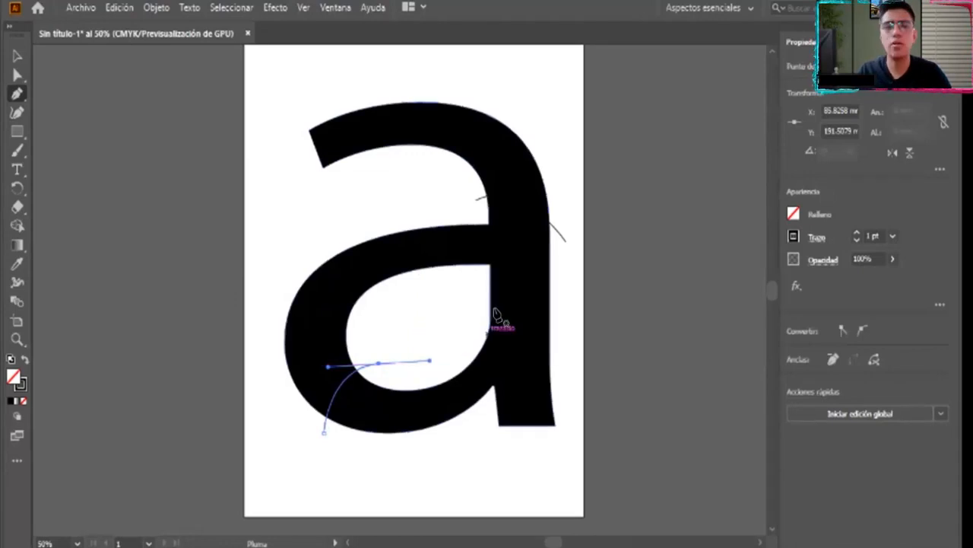
scroll(490, 358, up, 2)
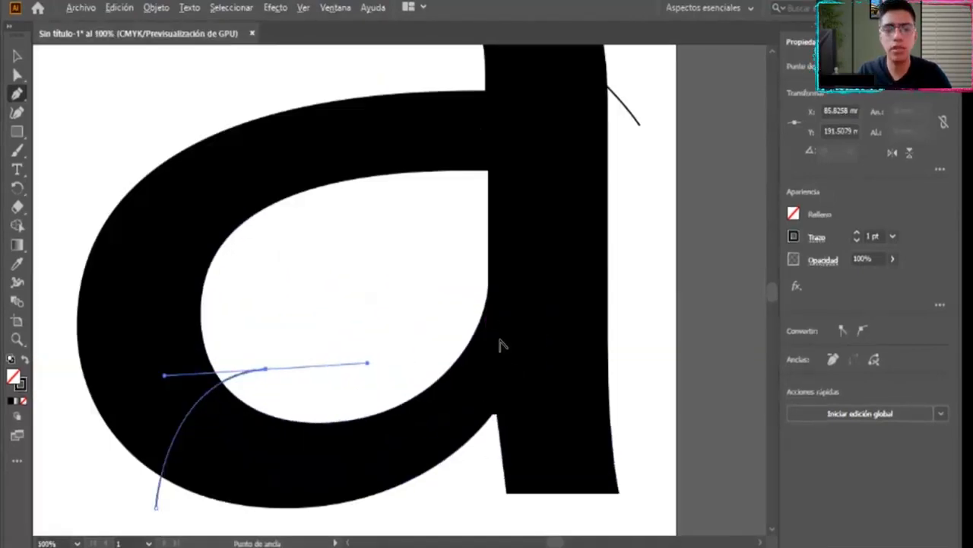
Step: Draw a third path down the inner edge of the letter's stem
click(483, 266)
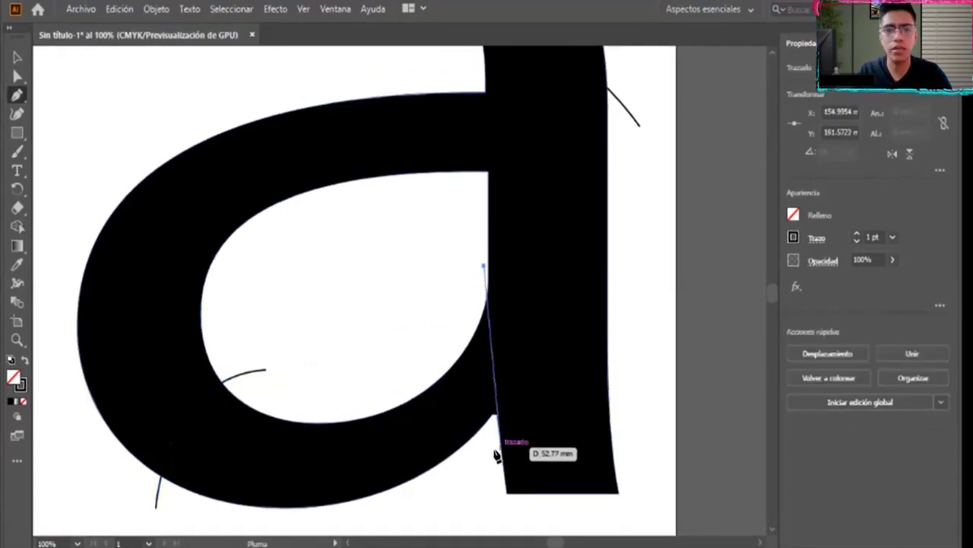
drag(496, 453, 505, 518)
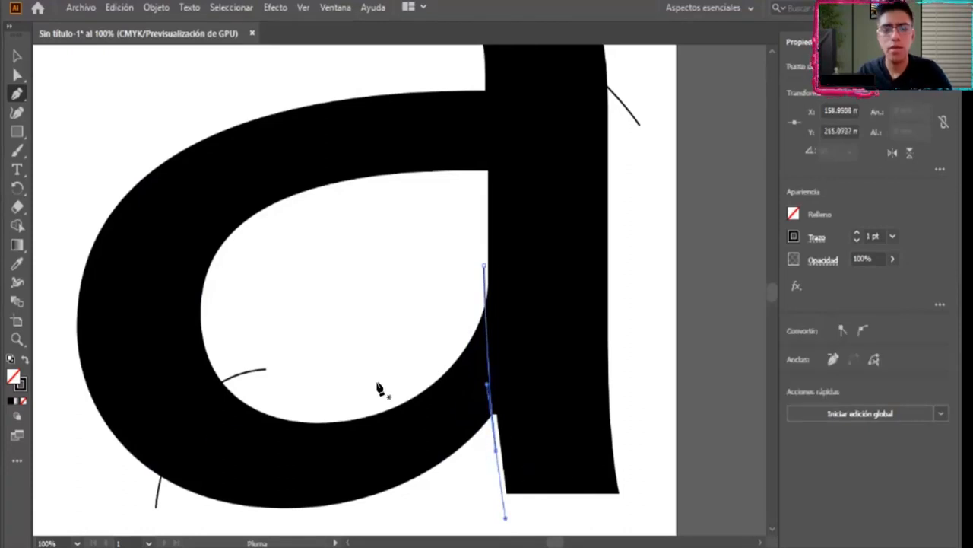
Step: Reposition the stem path along the stem's inner edge and inspect its lower end closely
click(16, 57)
scroll(510, 379, up, 2)
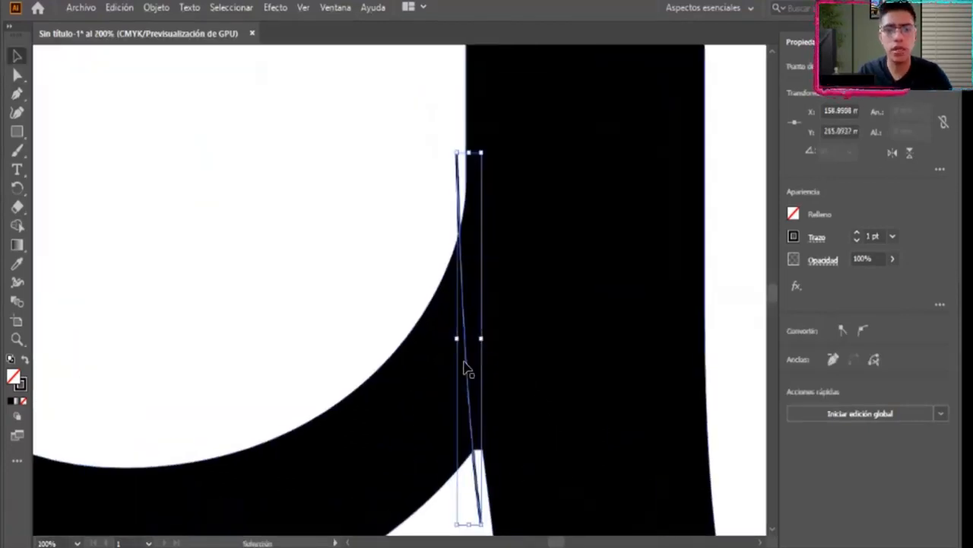
drag(466, 366, 479, 299)
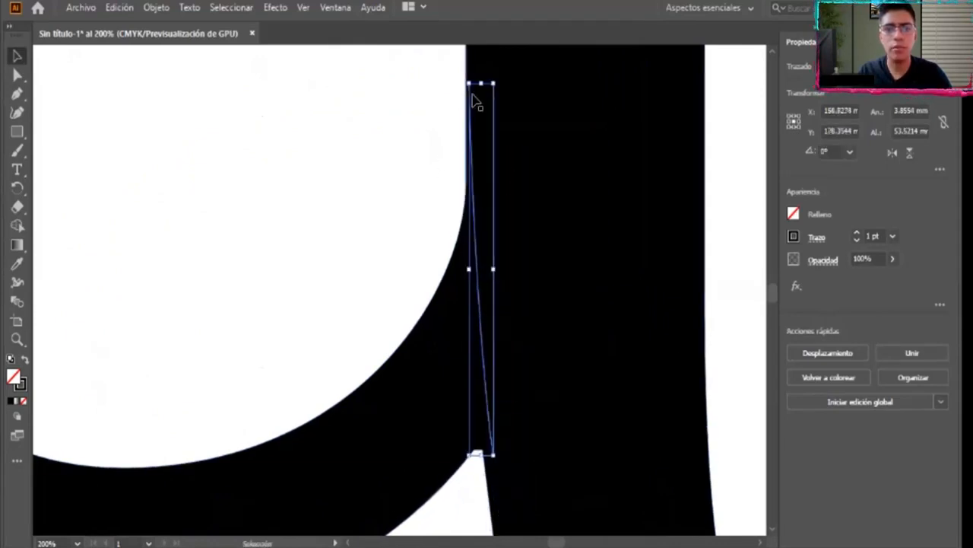
drag(471, 145, 442, 120)
click(431, 117)
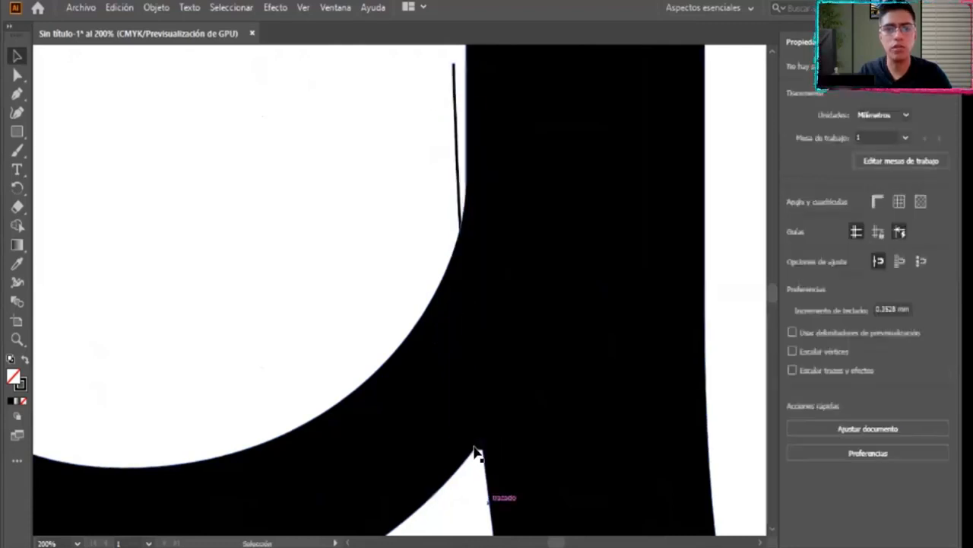
drag(461, 199, 464, 255)
click(432, 180)
scroll(465, 191, up, 2)
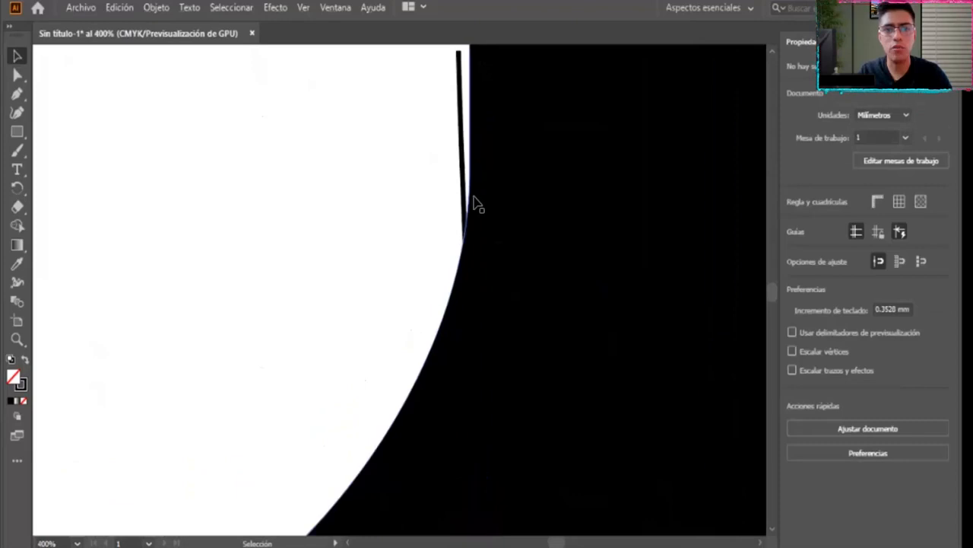
scroll(502, 319, down, 3)
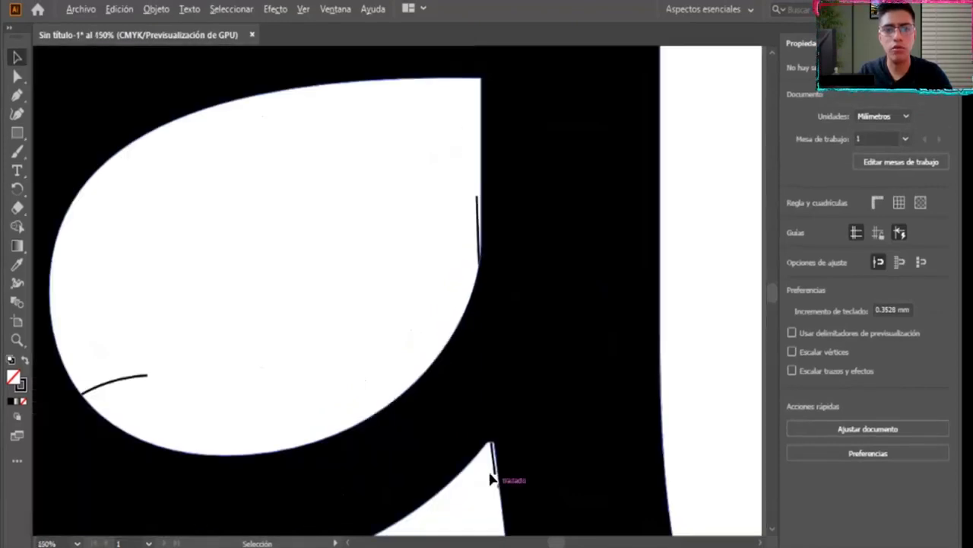
scroll(492, 483, up, 4)
scroll(483, 399, up, 2)
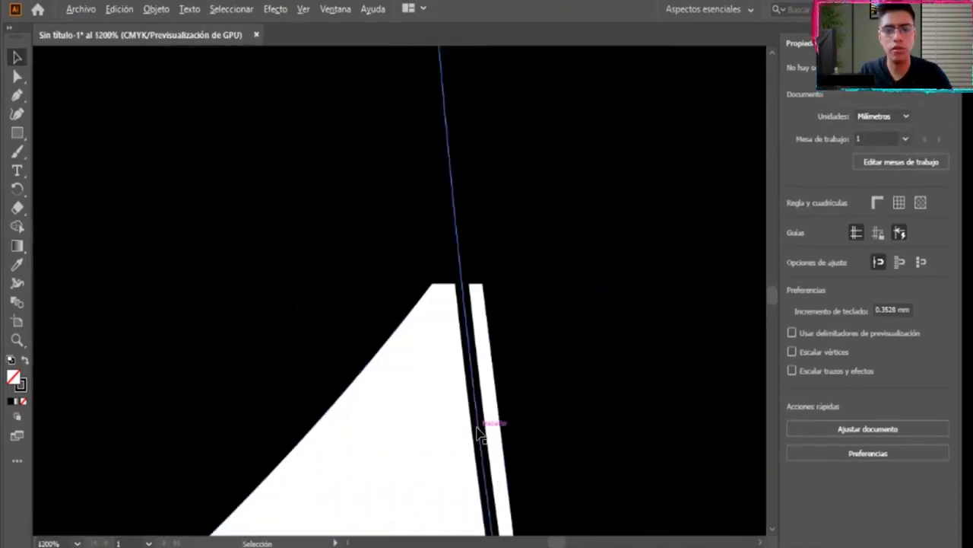
Step: Draw a fourth curved guide path with the Pen tool where the crossbar meets the stem, then deselect it
scroll(479, 433, down, 8)
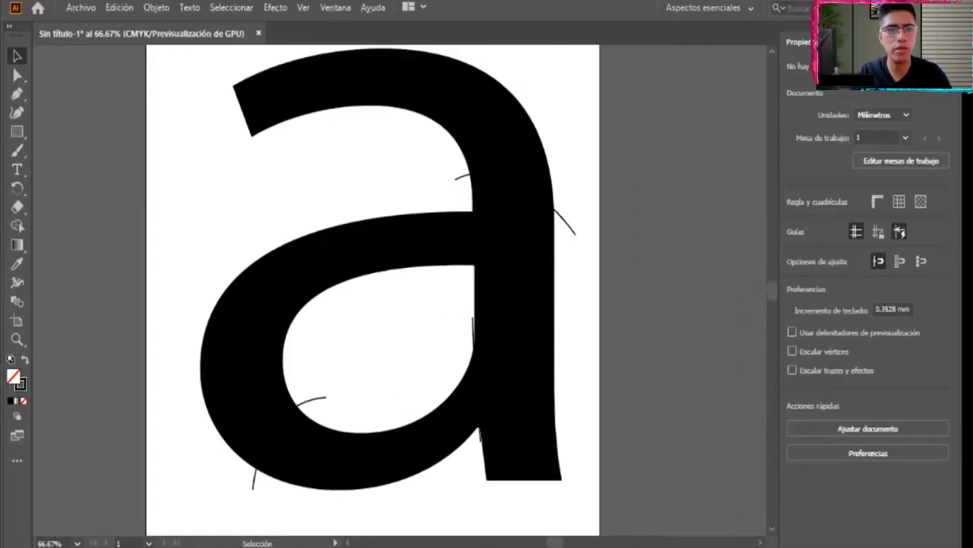
click(21, 94)
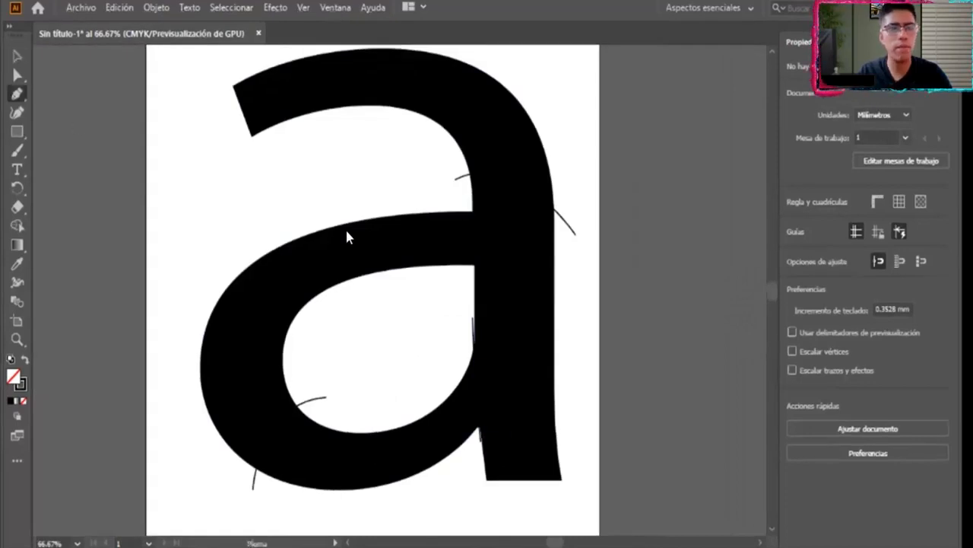
scroll(461, 241, up, 1)
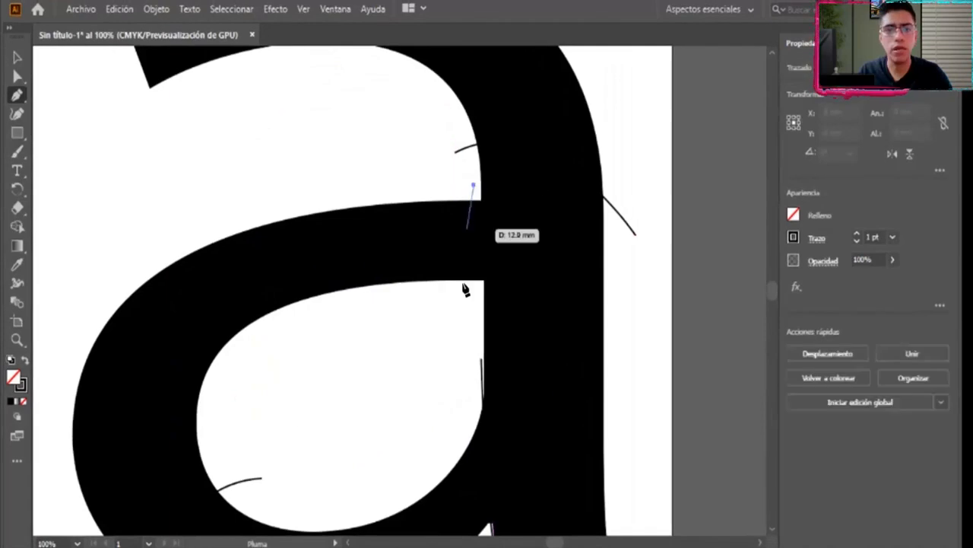
drag(473, 298, 437, 337)
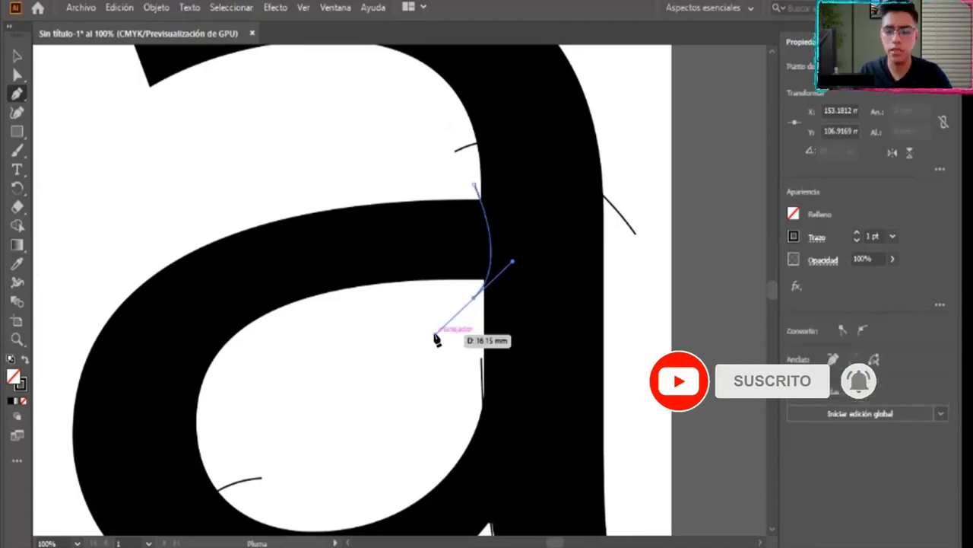
scroll(452, 315, down, 2)
scroll(428, 311, up, 2)
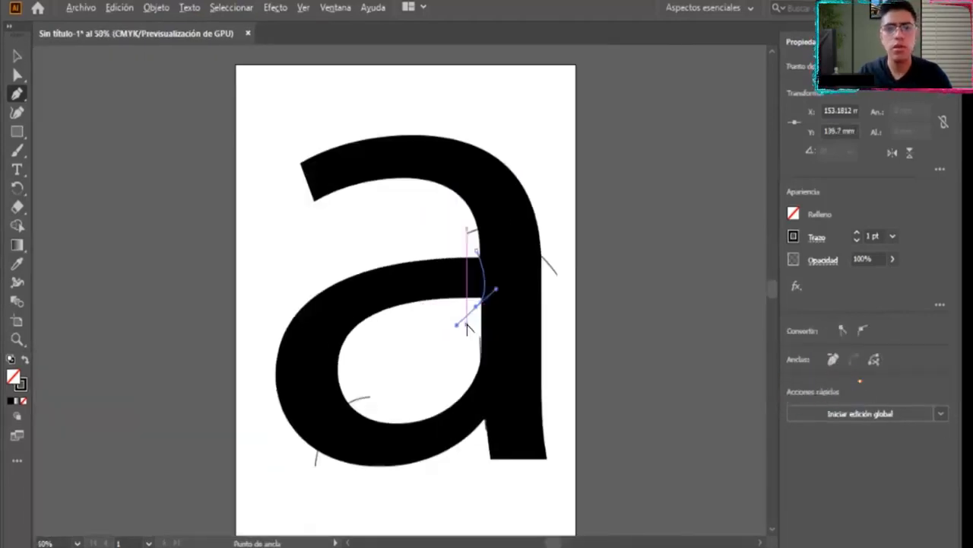
click(17, 56)
click(195, 240)
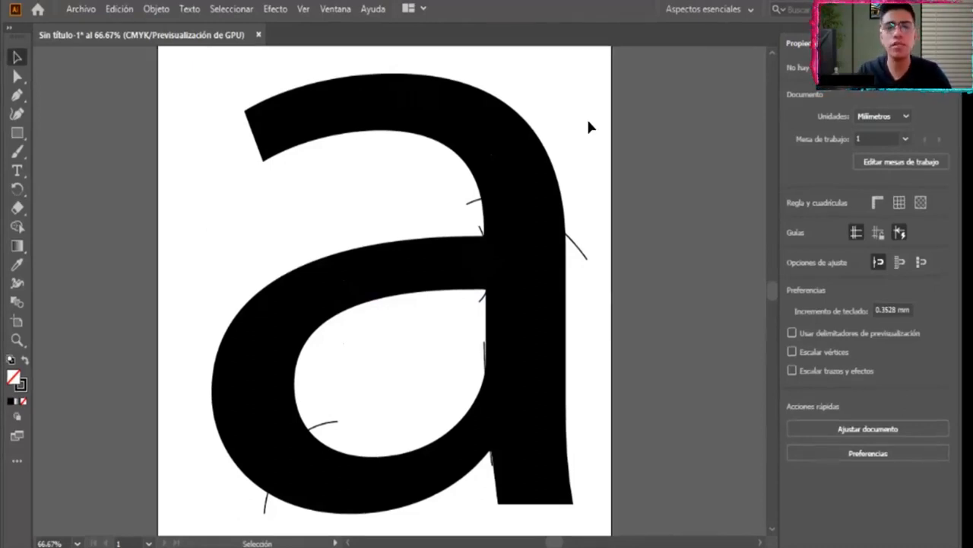
Step: Select the letter outline together with all the guide paths and open the Pathfinder panel
mouse_move(630, 112)
mouse_down()
mouse_move(515, 235)
mouse_move(522, 266)
mouse_up()
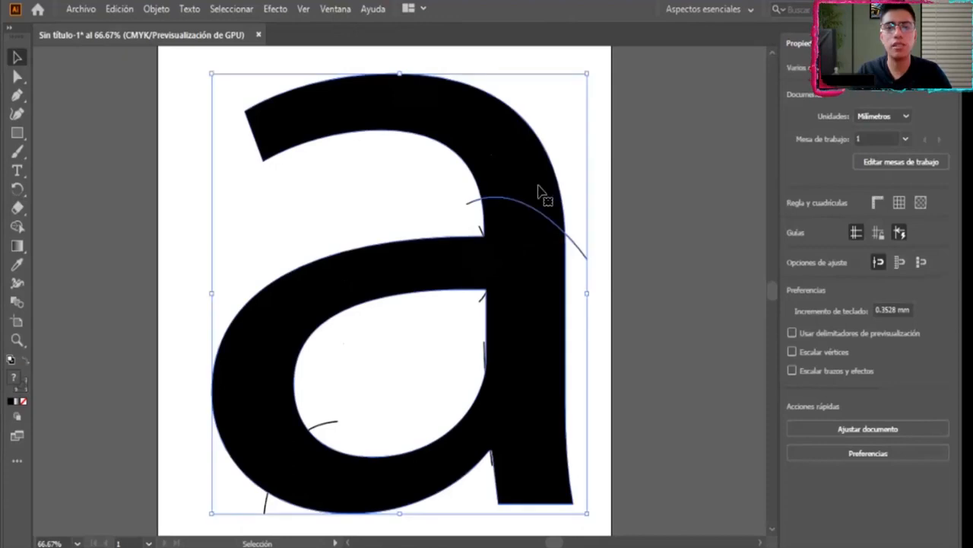
click(727, 149)
click(540, 283)
click(647, 185)
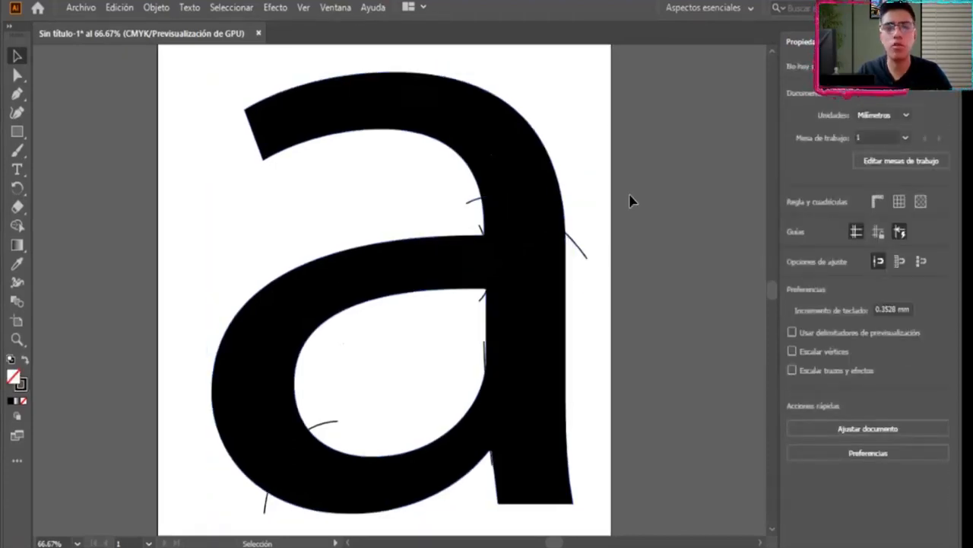
click(530, 163)
shift+click(579, 253)
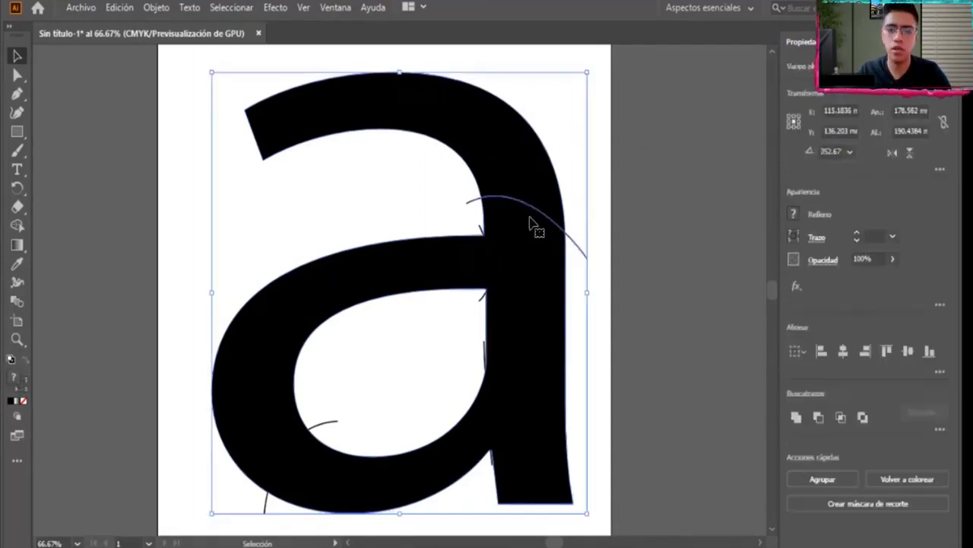
click(727, 208)
mouse_move(608, 99)
mouse_down()
mouse_move(575, 235)
mouse_move(526, 309)
mouse_move(537, 300)
mouse_move(550, 145)
mouse_move(533, 293)
mouse_move(526, 226)
mouse_move(535, 311)
mouse_move(511, 304)
mouse_move(537, 235)
mouse_move(537, 303)
mouse_up()
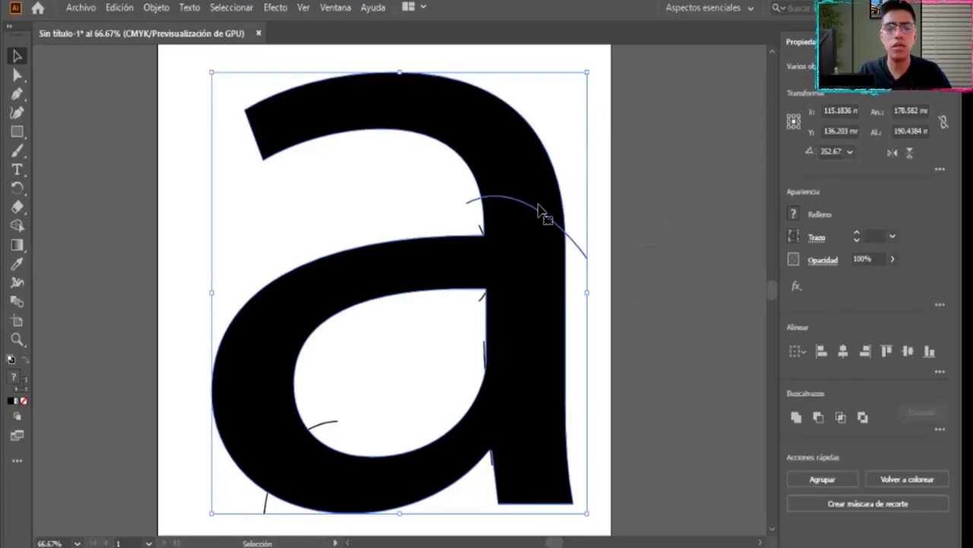
click(648, 132)
drag(273, 421, 527, 267)
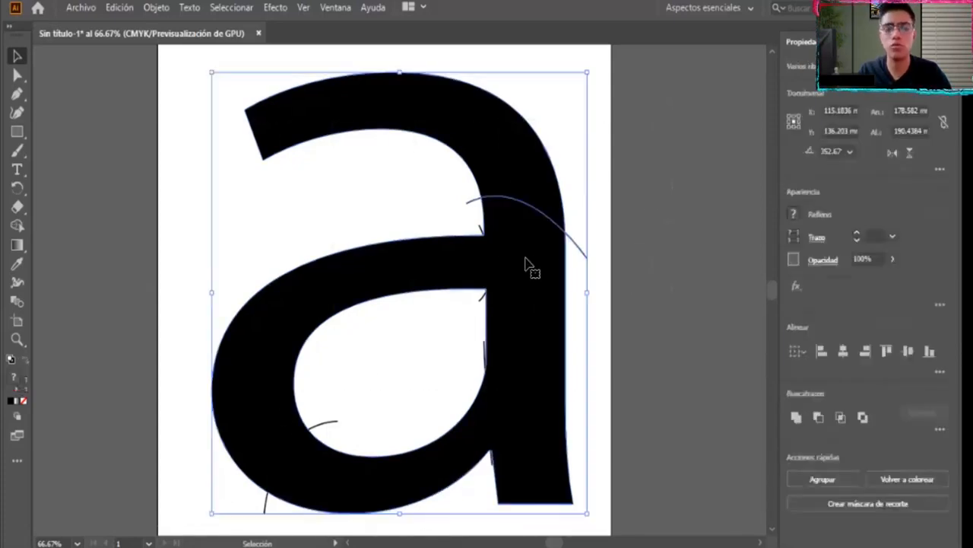
click(325, 11)
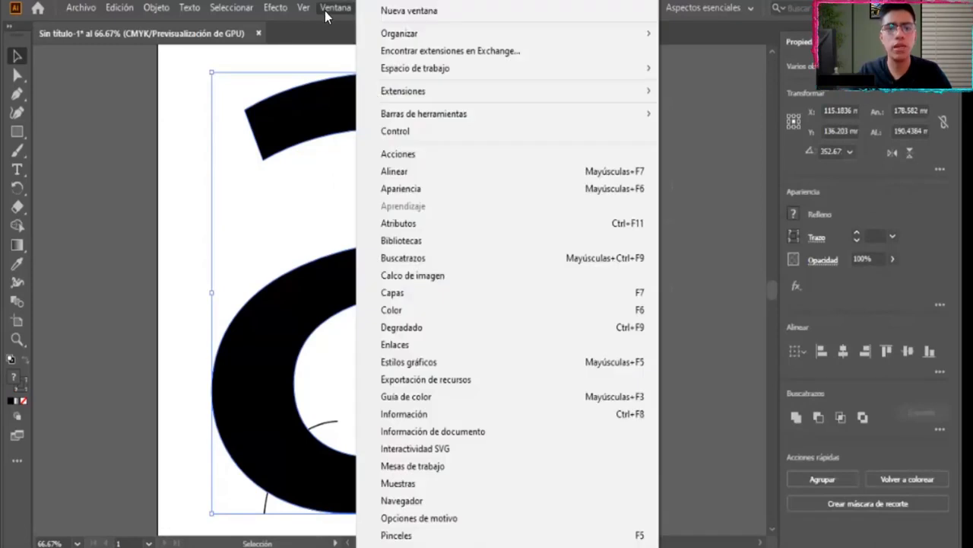
click(396, 261)
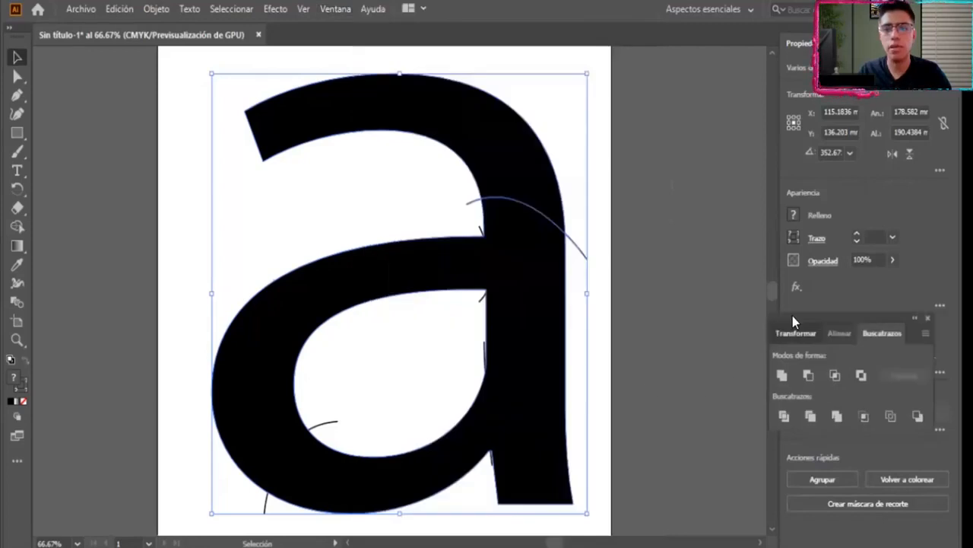
drag(708, 188, 710, 188)
click(836, 184)
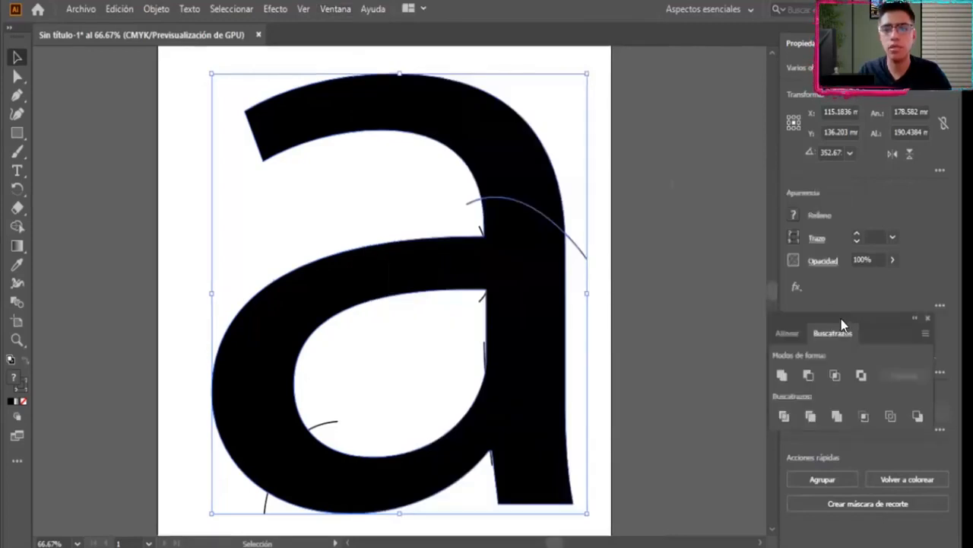
drag(826, 308, 724, 190)
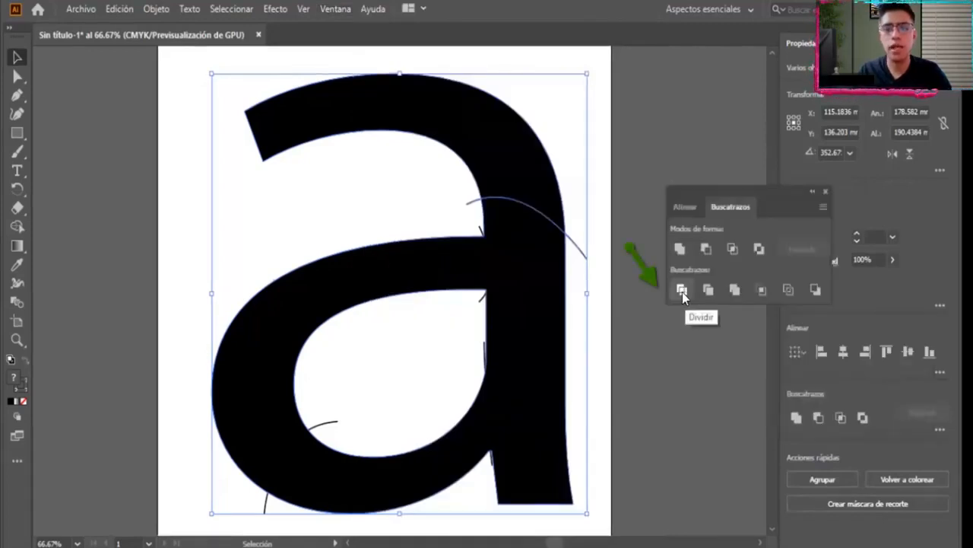
Step: Divide the letter by the guide paths with Pathfinder's Divide, ungrouping and dividing again, then deselect
click(682, 292)
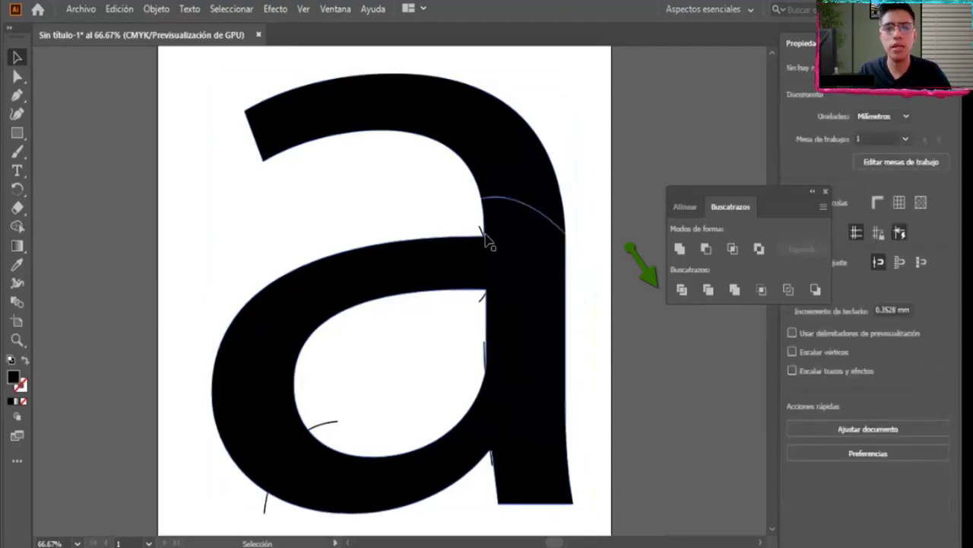
click(486, 295)
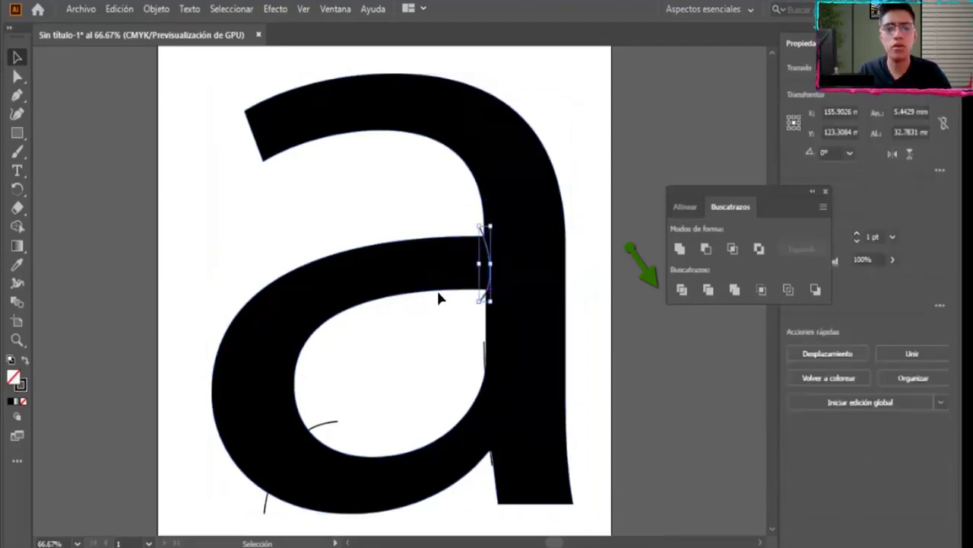
key(ctrl+a)
click(682, 291)
drag(623, 380, 456, 489)
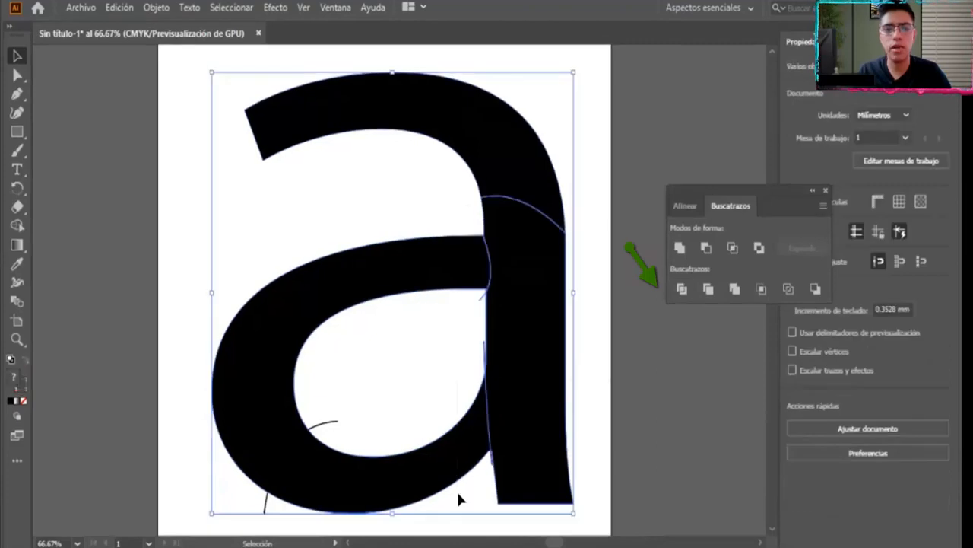
click(681, 290)
key(ctrl+shift+g)
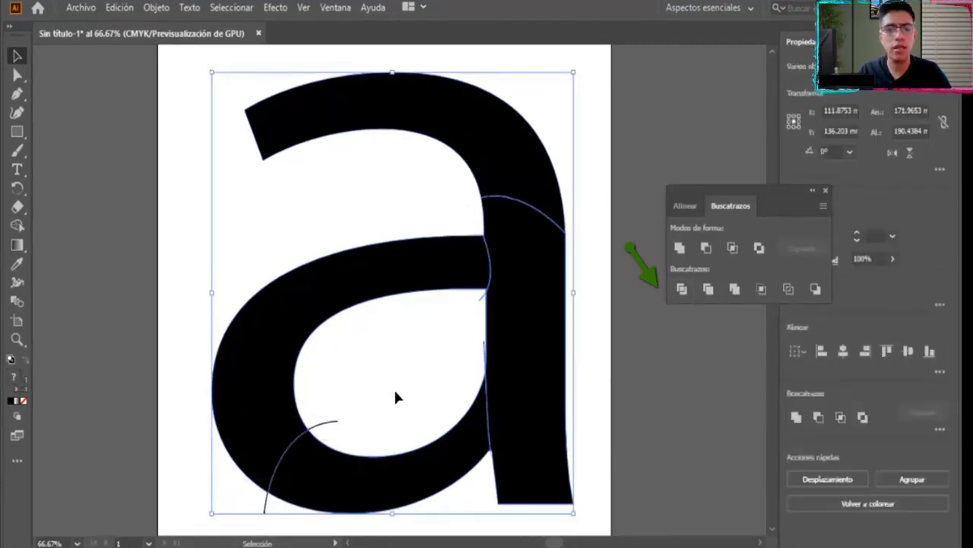
click(680, 289)
click(462, 233)
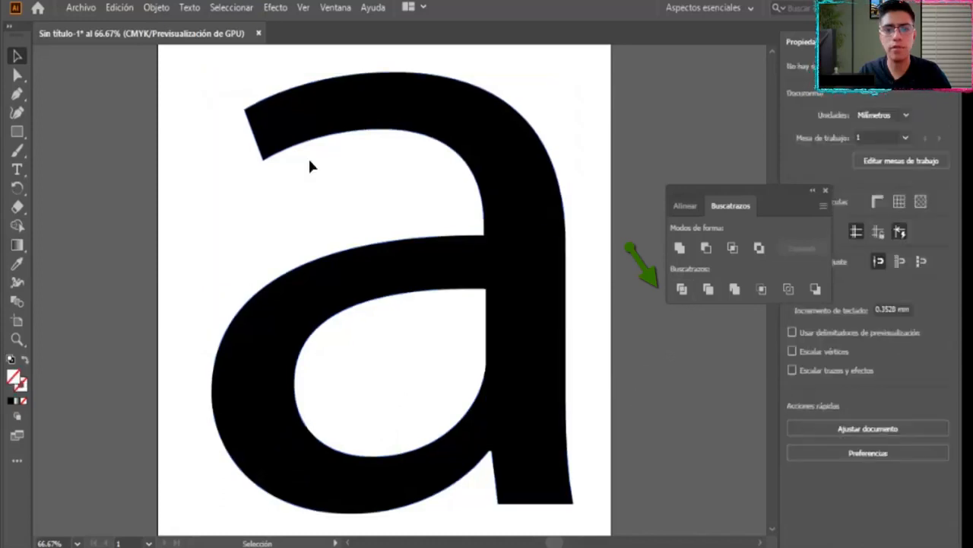
Step: Reposition the divided letter group slightly and ungroup it
drag(502, 222, 372, 146)
drag(392, 242, 505, 289)
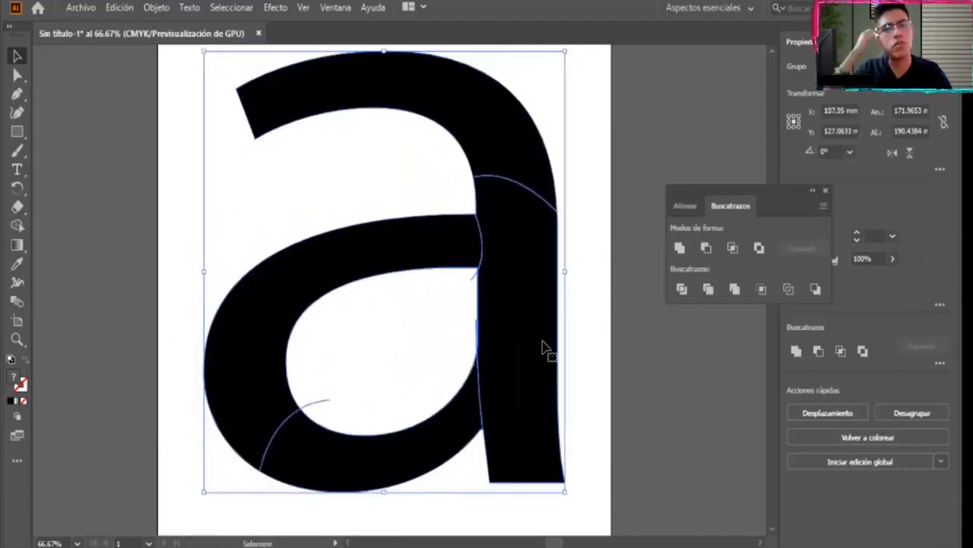
drag(545, 348, 537, 344)
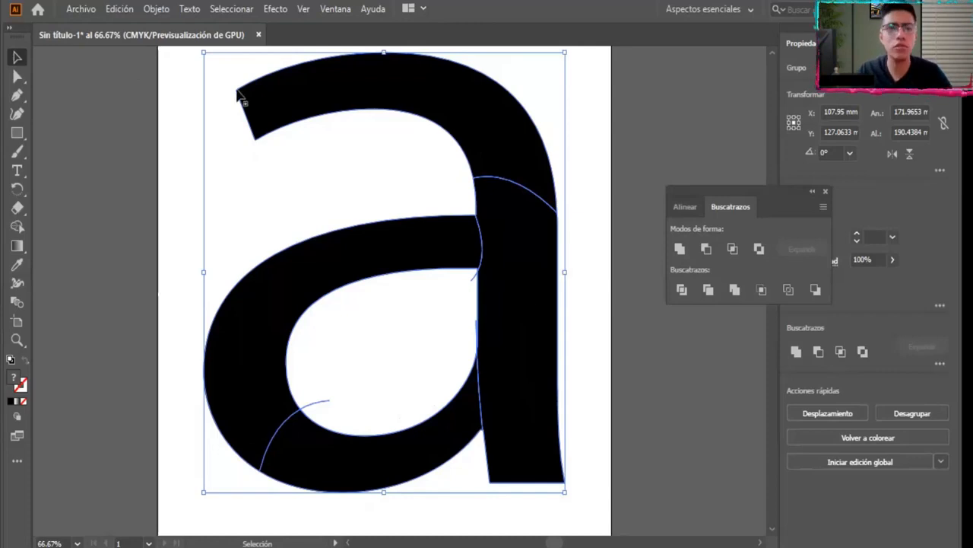
click(156, 9)
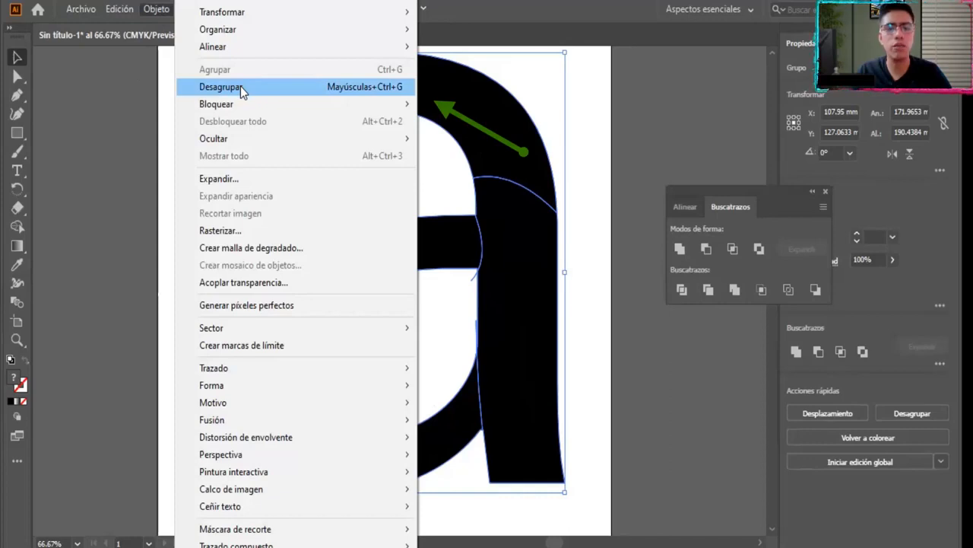
click(241, 86)
Step: Drag the divided pieces apart to test the split, then undo the moves
click(652, 160)
drag(495, 154, 491, 111)
drag(515, 270, 561, 269)
click(378, 254)
double_click(313, 257)
click(161, 297)
click(249, 341)
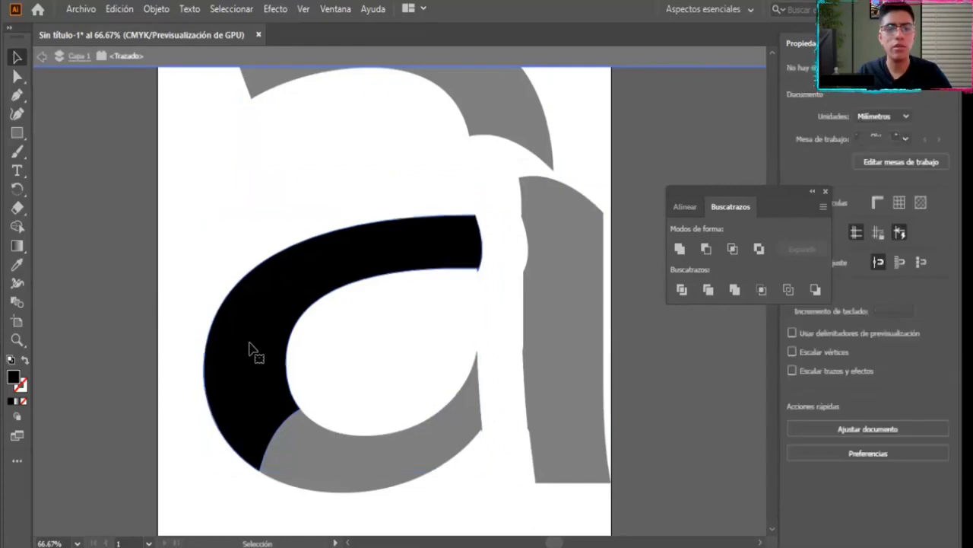
double_click(86, 356)
drag(226, 352, 199, 277)
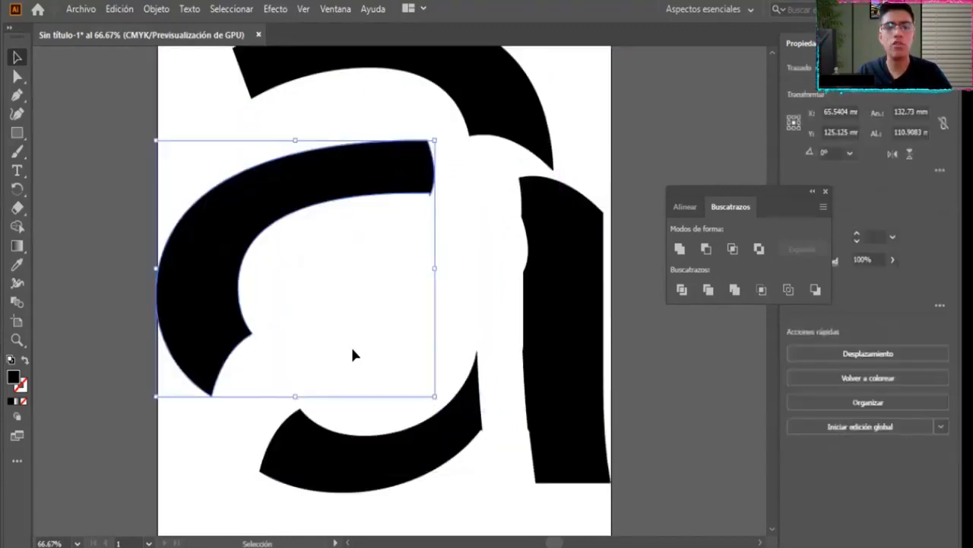
key(ctrl+z)
key(ctrl+z)
key(ctrl+z)
key(ctrl+z)
key(ctrl+z)
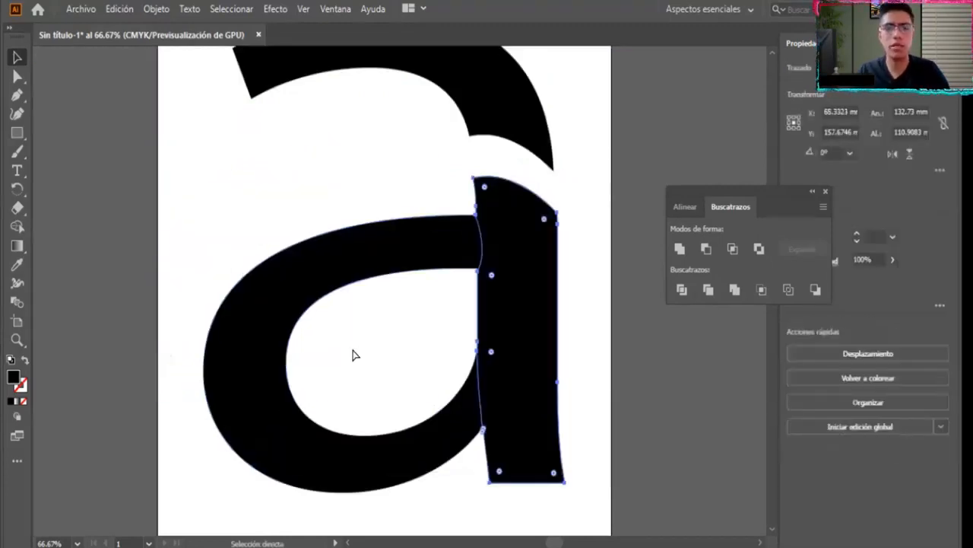
click(94, 328)
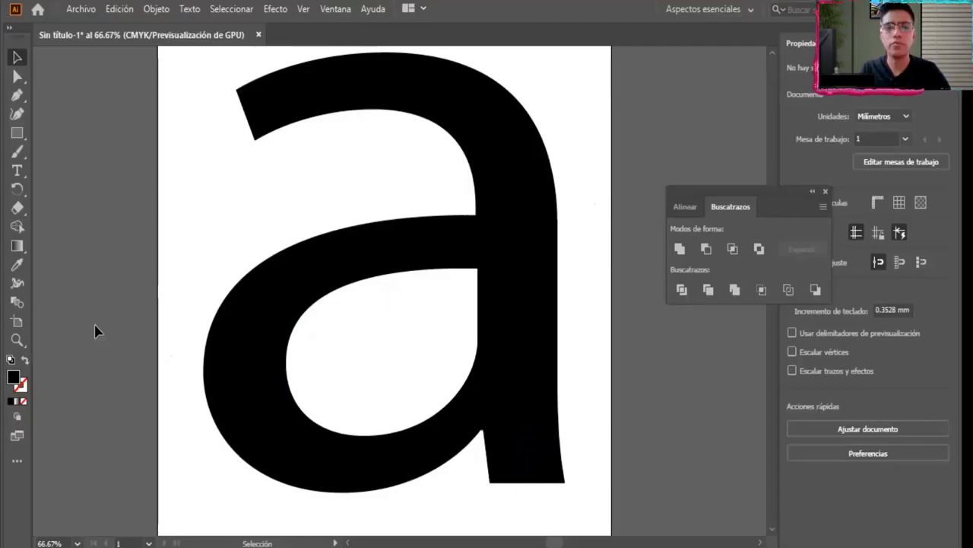
Step: Select the upper arch piece and apply a linear gradient across it with the Gradient tool
click(469, 149)
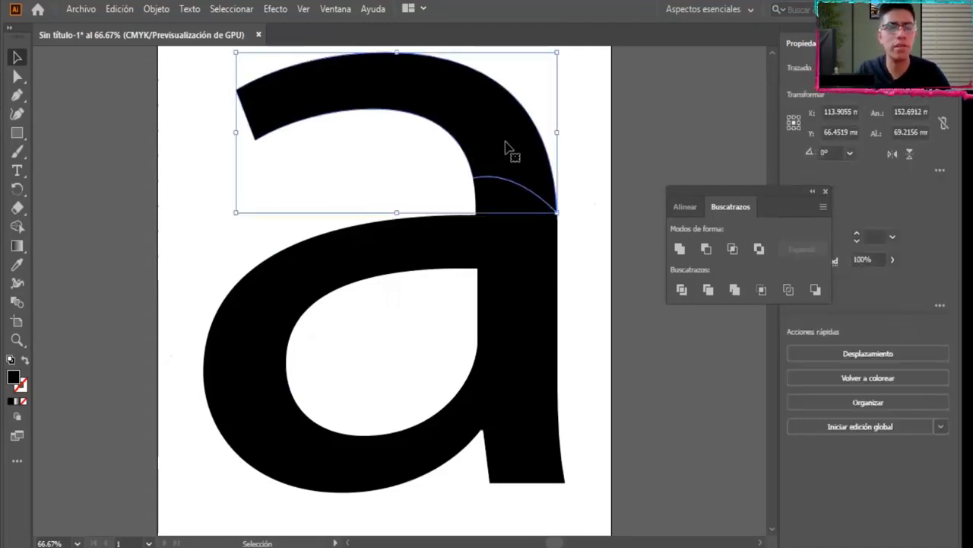
click(19, 251)
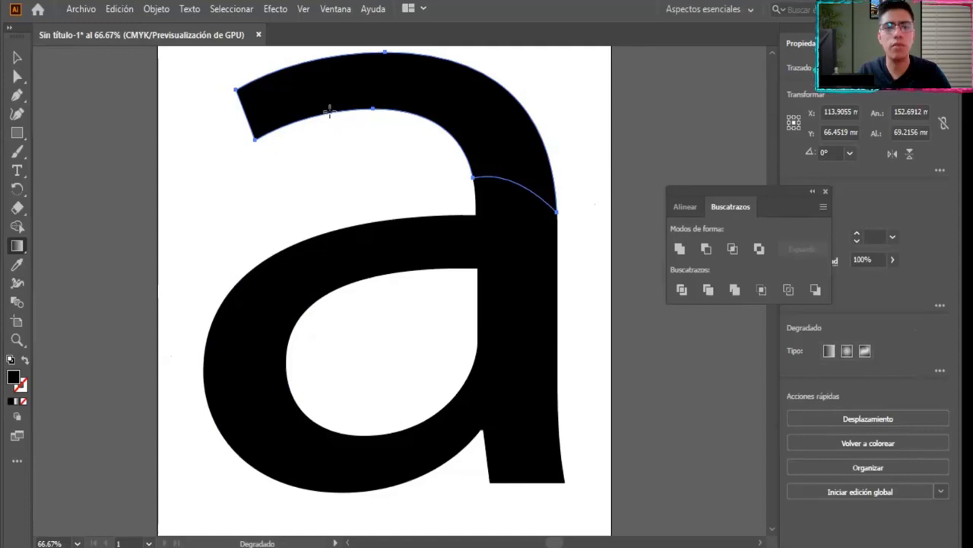
click(358, 95)
mouse_move(360, 99)
mouse_down()
mouse_move(535, 154)
mouse_move(541, 215)
mouse_up()
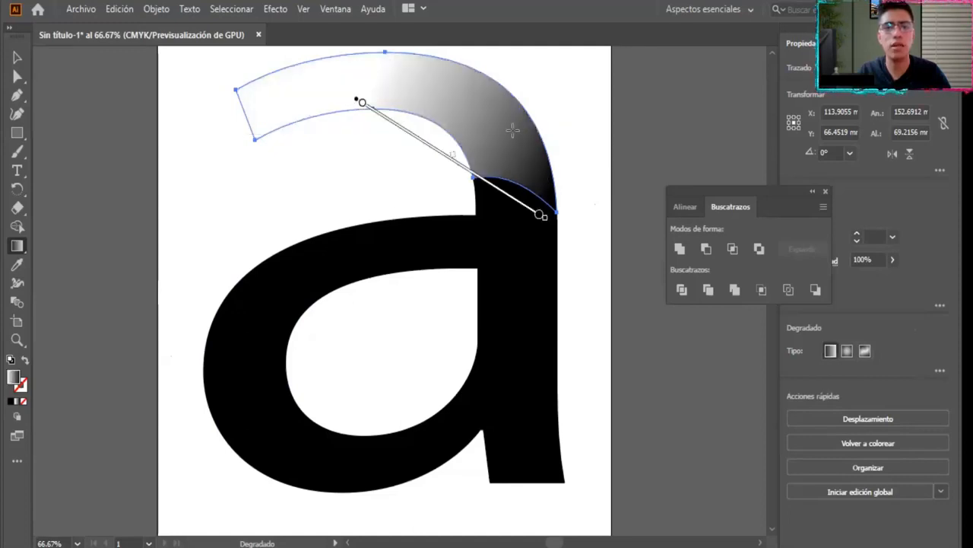
Step: Redrag the arch's gradient into a short horizontal span near the arch's inner curve
drag(513, 135, 211, 109)
mouse_move(412, 89)
mouse_down()
mouse_move(318, 90)
mouse_move(386, 89)
mouse_move(369, 90)
mouse_up()
mouse_move(294, 92)
mouse_down()
mouse_move(374, 89)
mouse_move(267, 87)
mouse_up()
mouse_move(486, 93)
mouse_down()
mouse_move(319, 86)
mouse_move(492, 85)
mouse_up()
drag(423, 89, 293, 86)
mouse_move(302, 86)
mouse_down()
mouse_move(506, 98)
mouse_move(318, 80)
mouse_up()
mouse_move(527, 133)
mouse_down()
mouse_move(385, 100)
mouse_move(114, 107)
mouse_move(45, 124)
mouse_up()
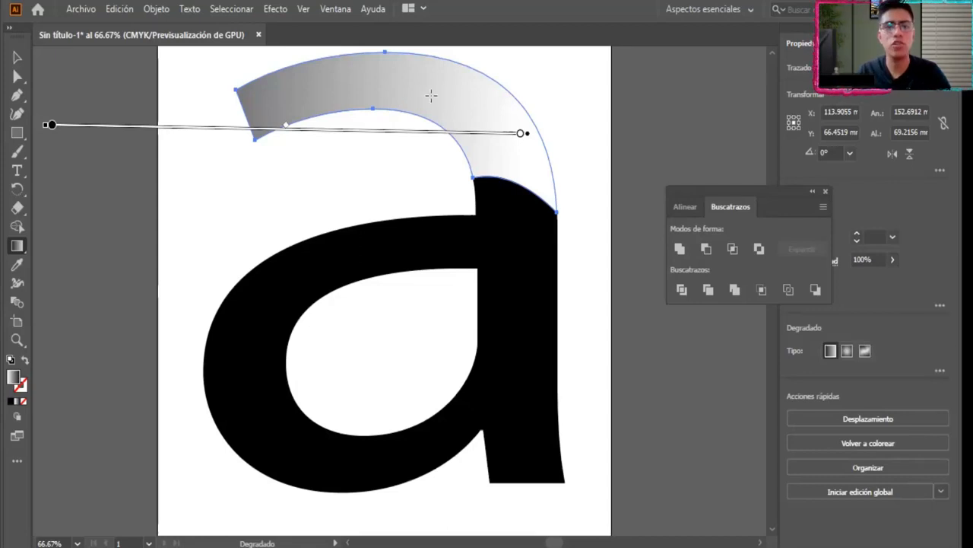
drag(405, 131, 453, 132)
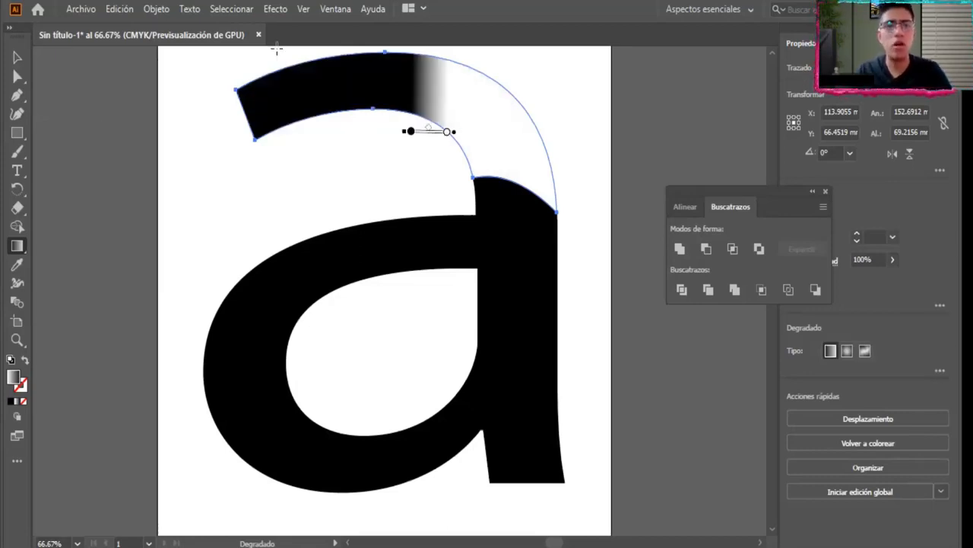
Step: Close the Pathfinder panel and open the Gradient panel next to the artwork
click(825, 191)
click(335, 9)
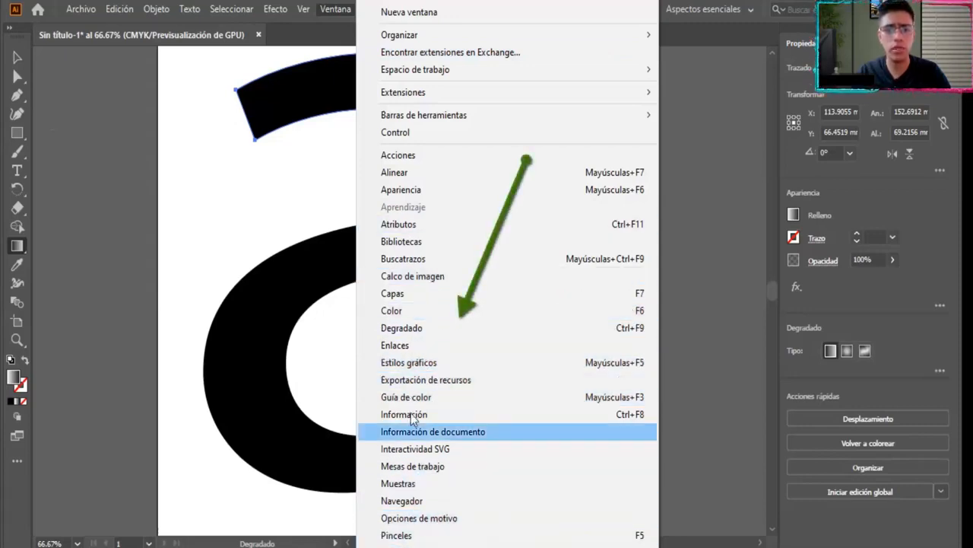
click(404, 329)
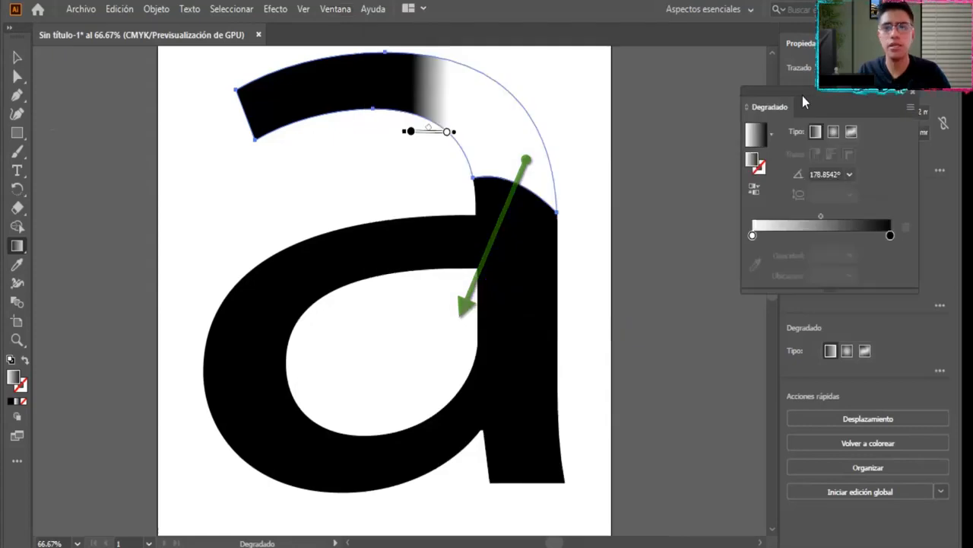
drag(766, 107, 662, 159)
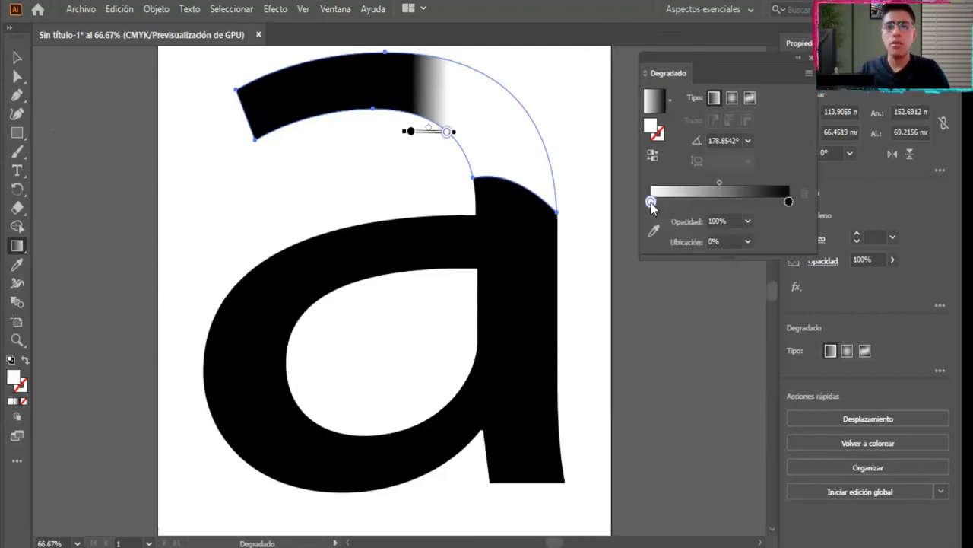
Step: Set the arch gradient's left stop to a red swatch
double_click(651, 201)
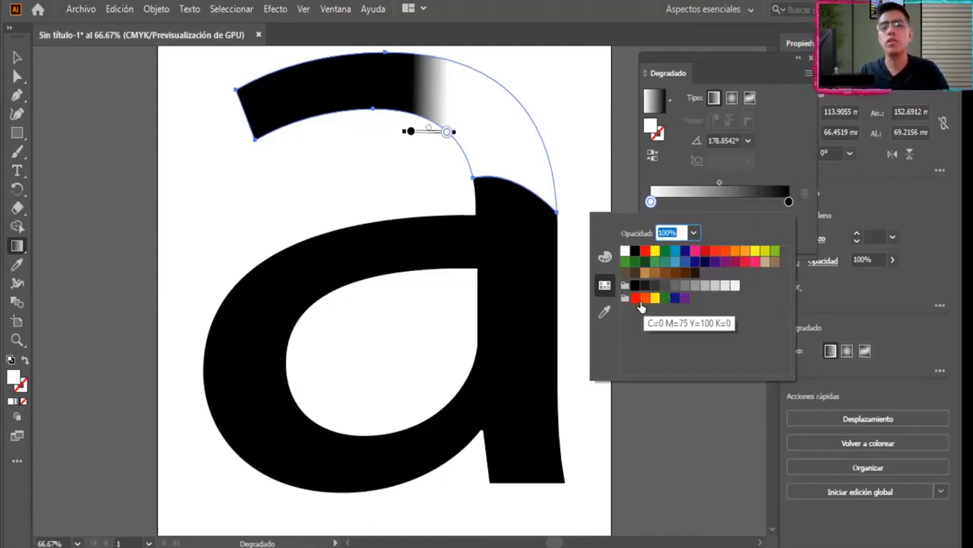
click(608, 257)
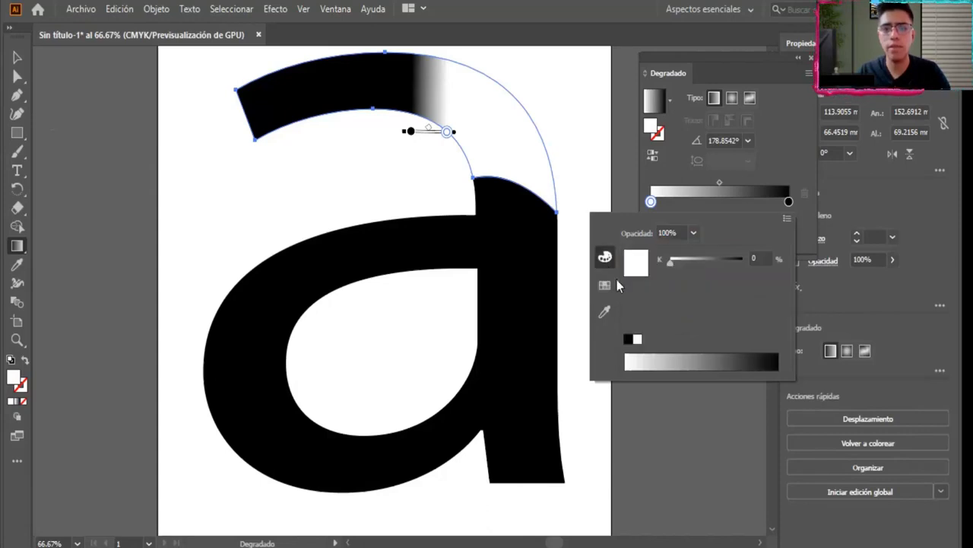
click(605, 284)
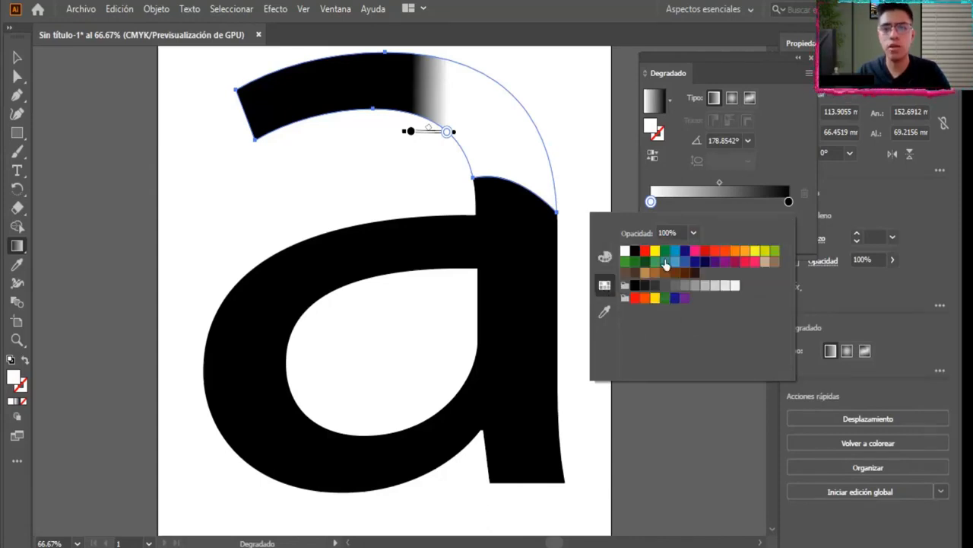
click(705, 251)
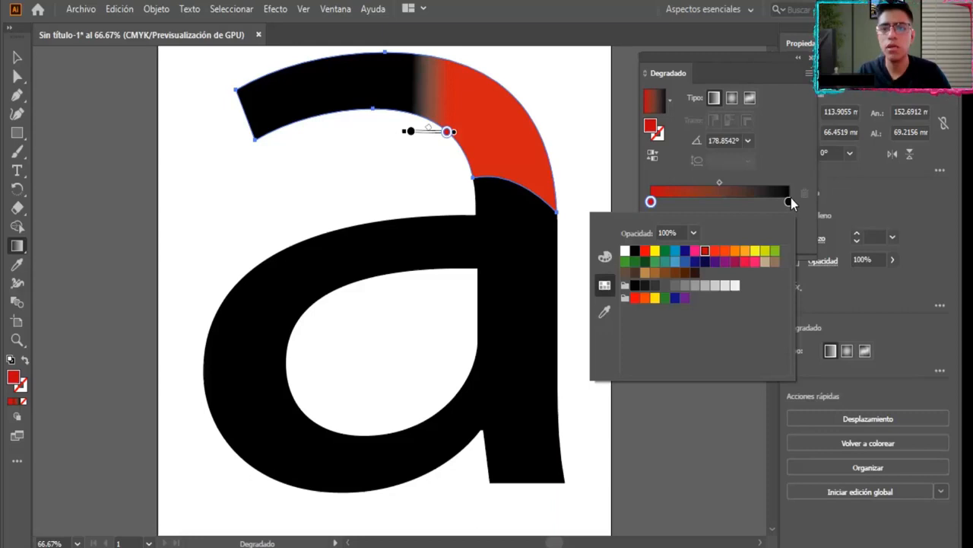
Step: Set the arch gradient's right stop to an orange-red swatch
click(790, 201)
click(654, 236)
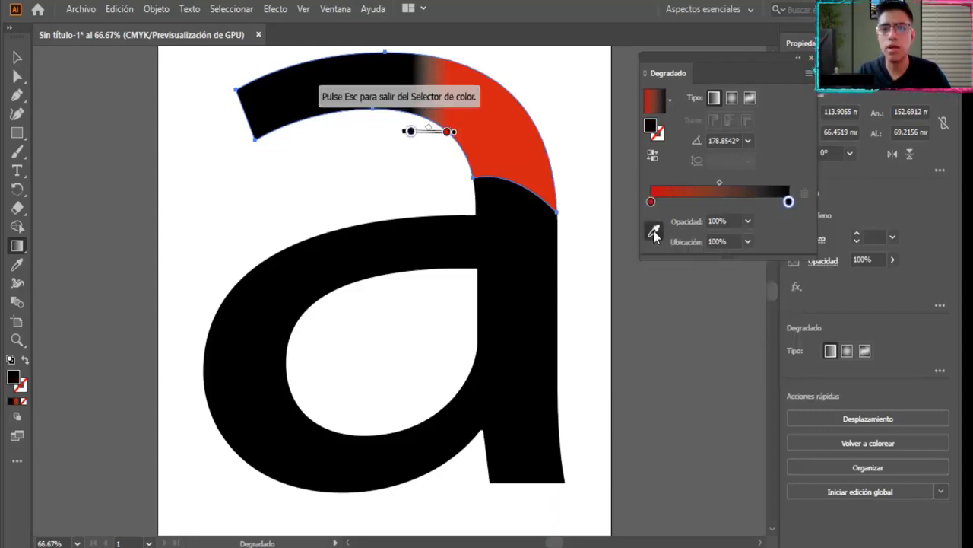
double_click(789, 202)
click(715, 251)
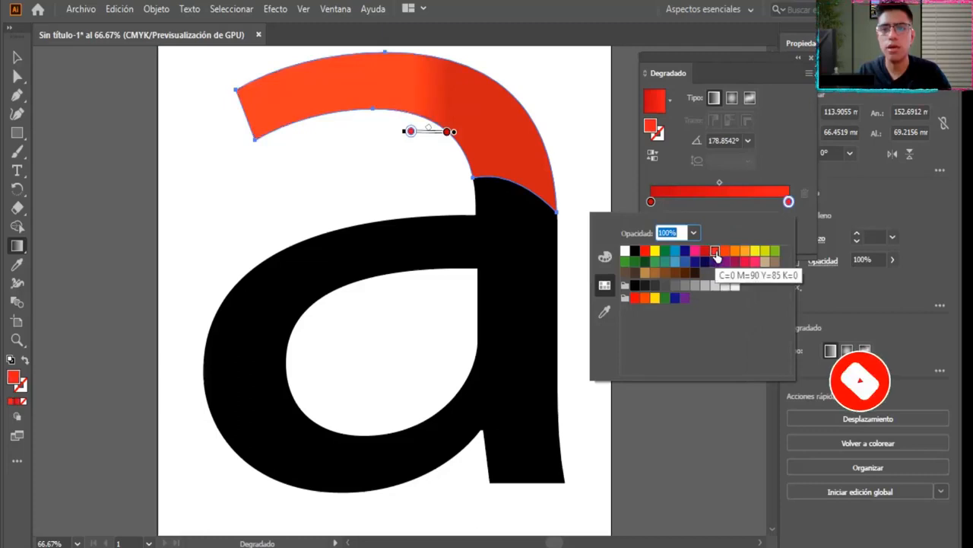
click(725, 251)
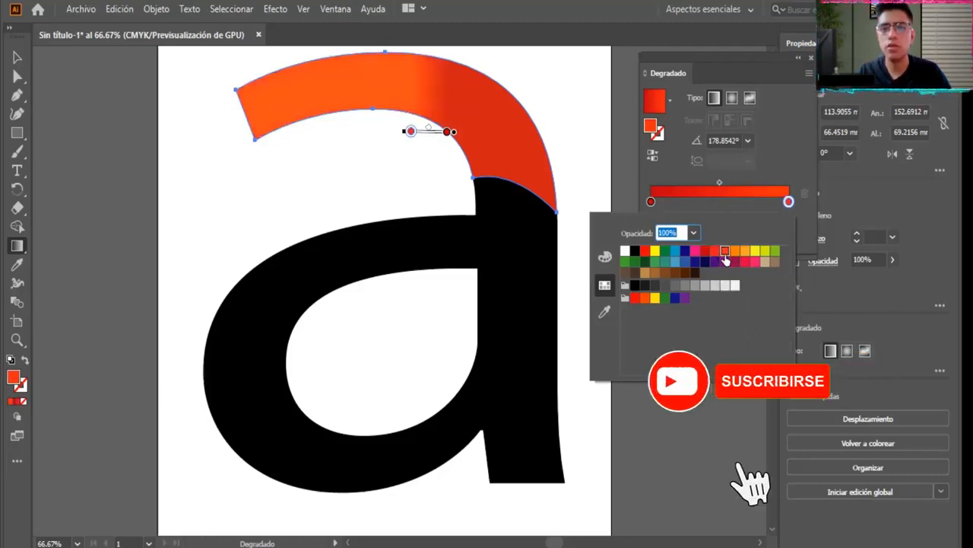
Step: Redrag the arch's gradient several times, ending diagonally along the inner curve toward the arch's right end
click(706, 200)
drag(468, 105, 292, 106)
drag(473, 93, 298, 99)
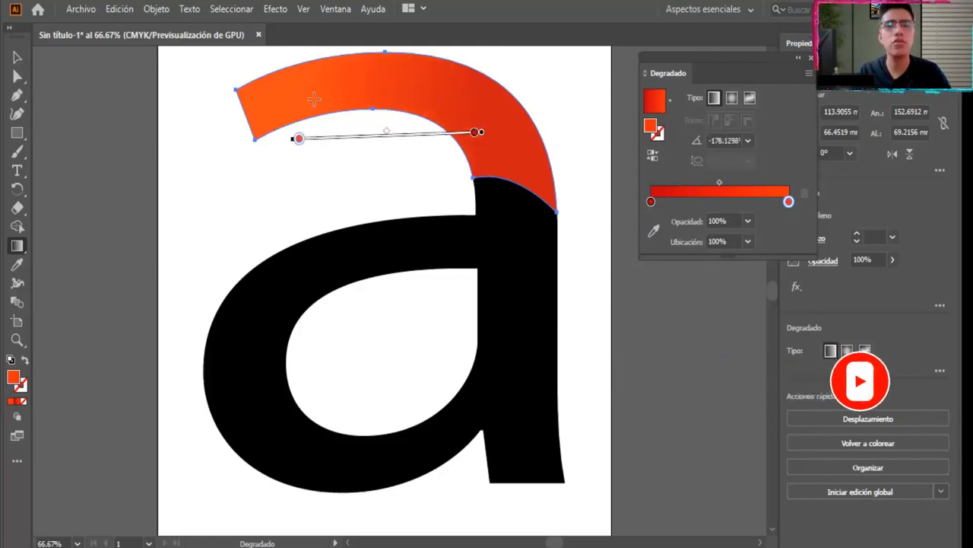
drag(433, 93, 503, 95)
drag(521, 142, 365, 104)
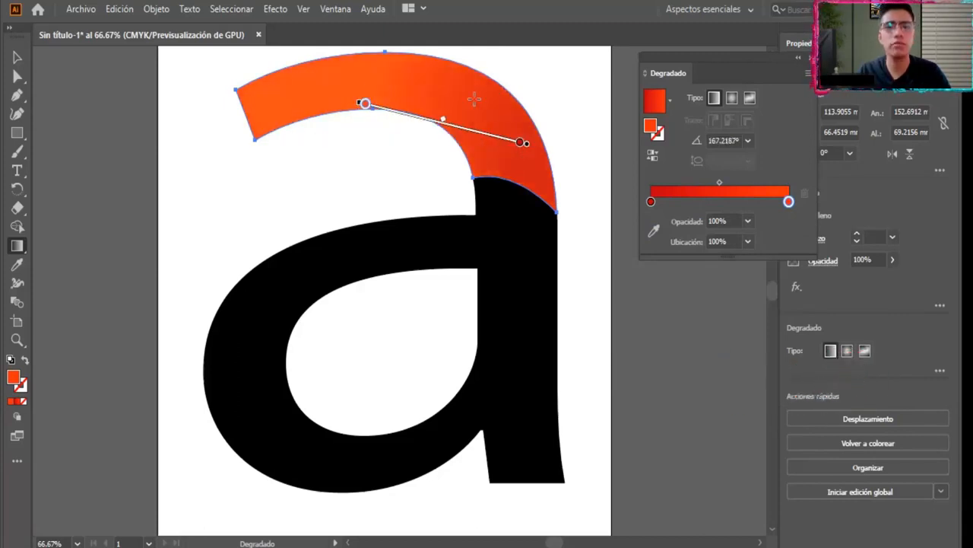
drag(542, 144, 536, 141)
drag(537, 120, 444, 94)
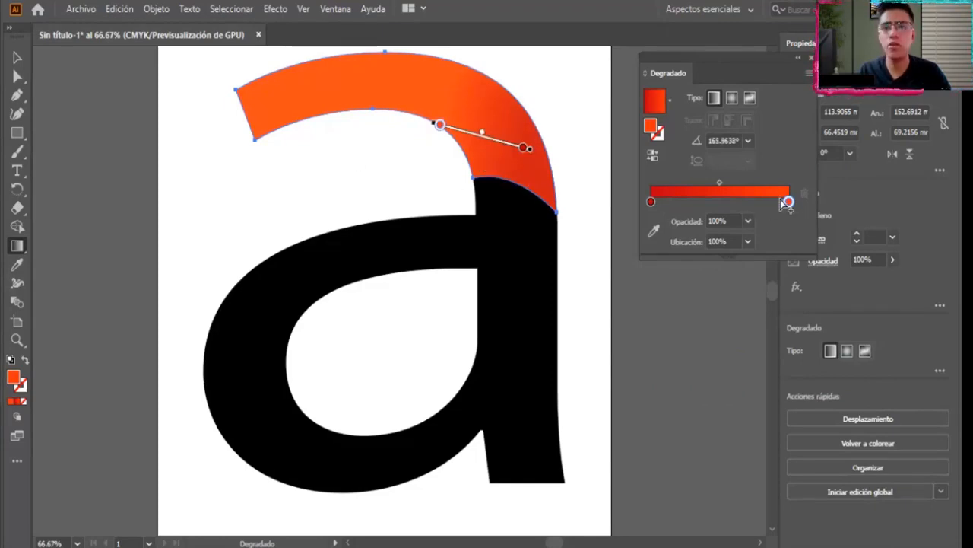
Step: Set a gradient stop to an orange swatch, redrag the gradient across the arch toward its left end, and deselect
double_click(650, 201)
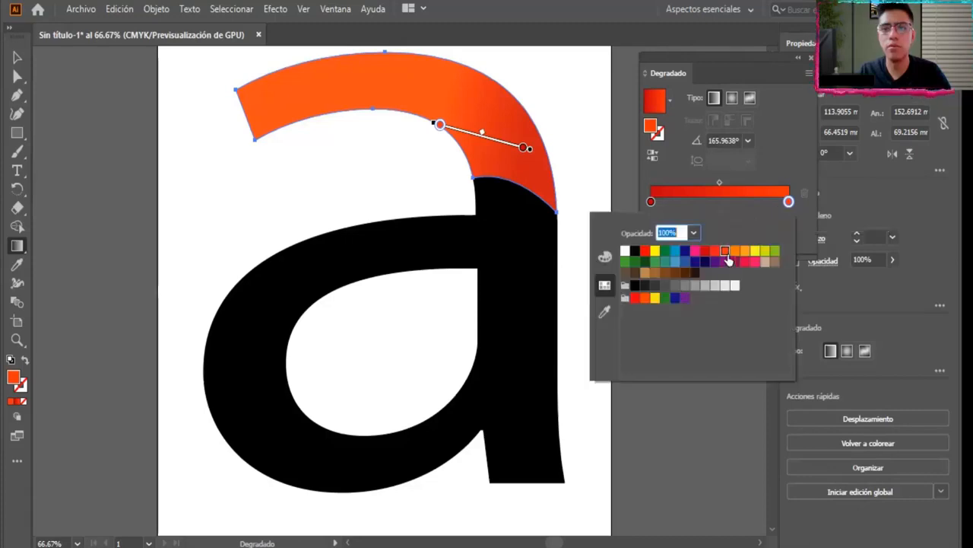
click(726, 250)
click(734, 252)
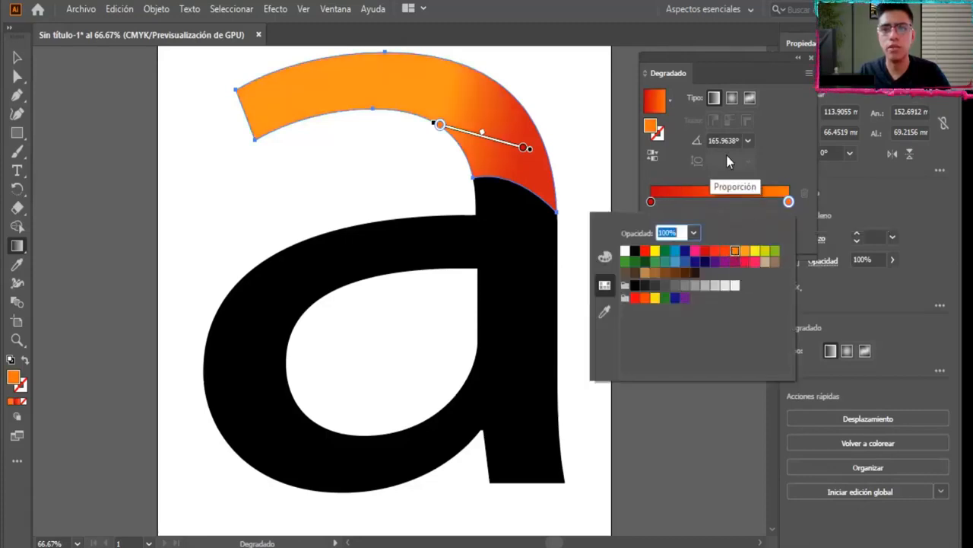
mouse_move(499, 101)
mouse_down()
mouse_move(376, 81)
mouse_move(296, 92)
mouse_up()
click(16, 57)
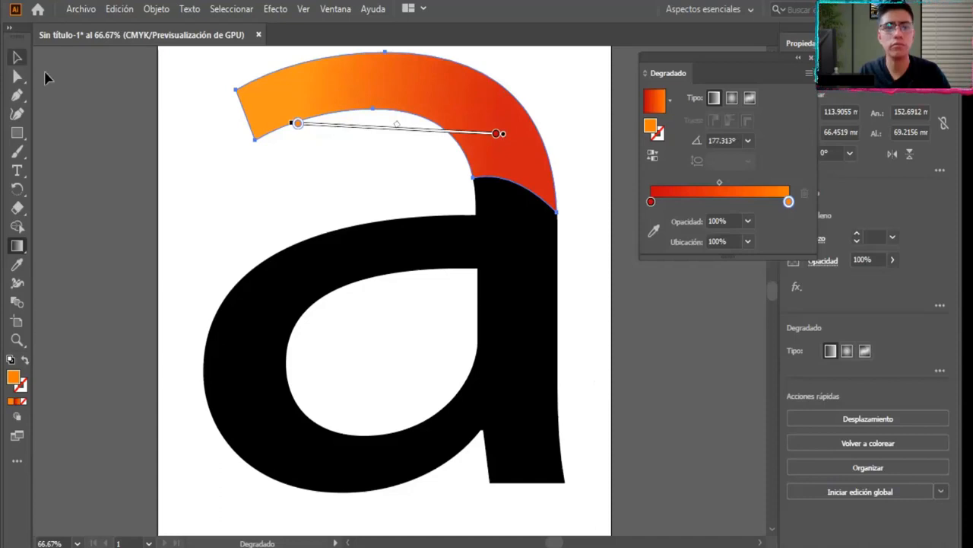
click(327, 164)
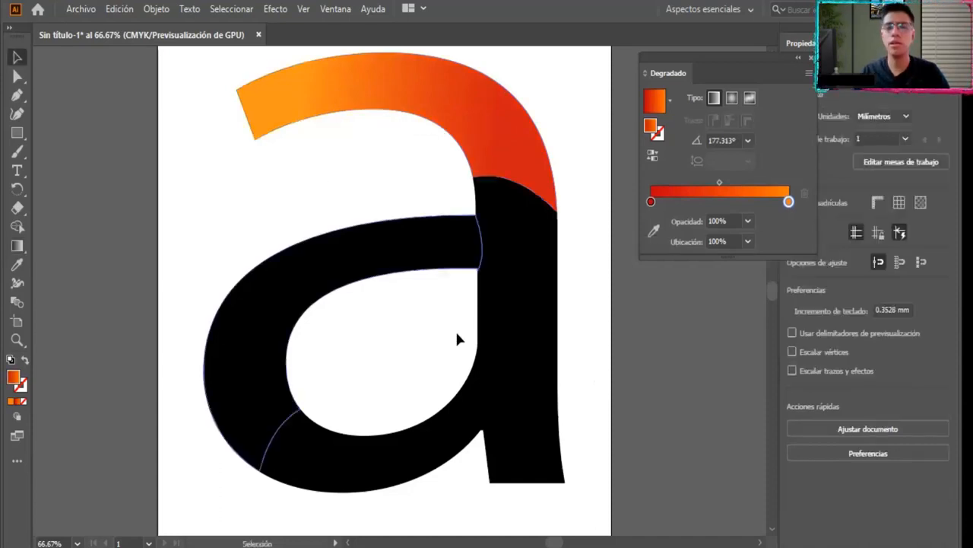
Step: Select the stem piece and apply a vertical linear gradient running up the stem with the Gradient tool
click(528, 299)
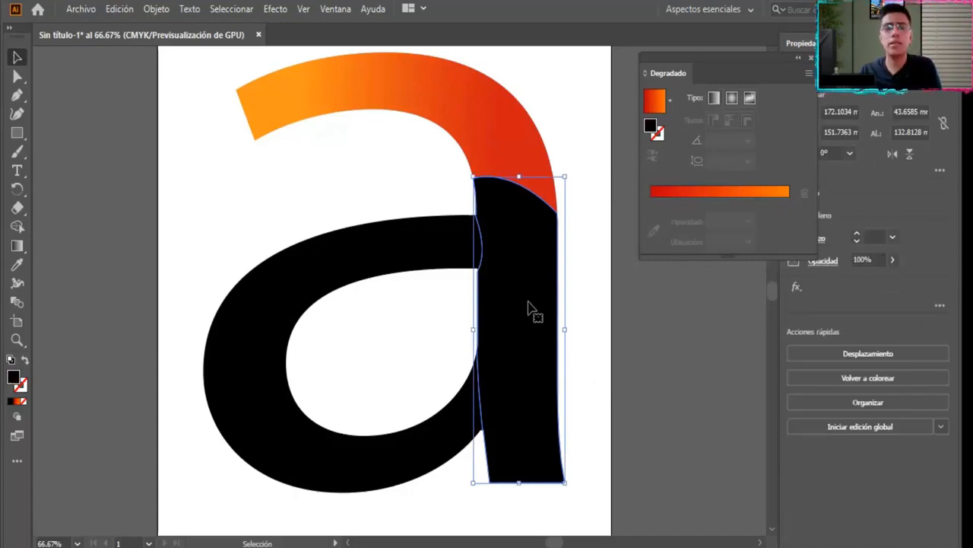
click(20, 247)
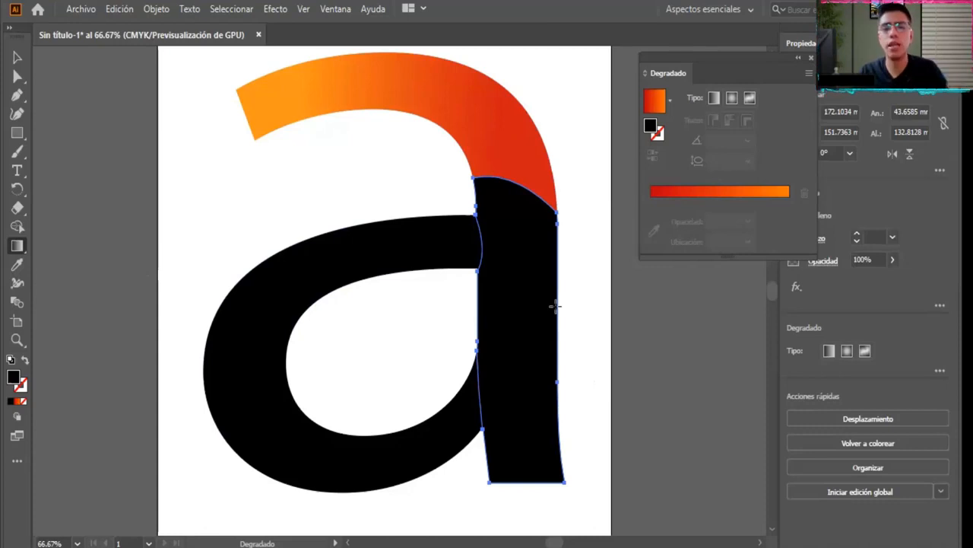
drag(524, 242, 520, 453)
mouse_move(522, 489)
mouse_down()
mouse_move(518, 209)
mouse_move(524, 220)
mouse_up()
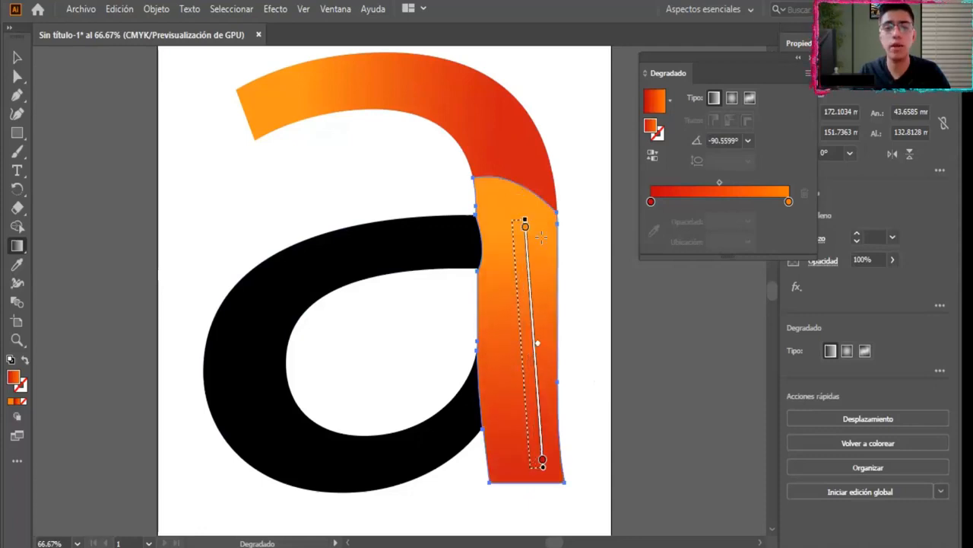
Step: Set the stem gradient's upper stop to red and darken it with the black slider
double_click(789, 202)
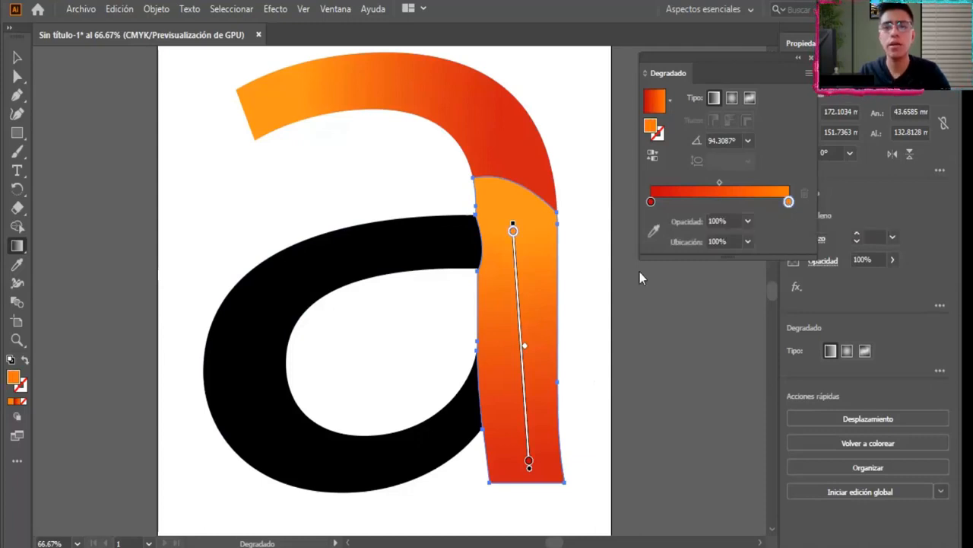
click(713, 252)
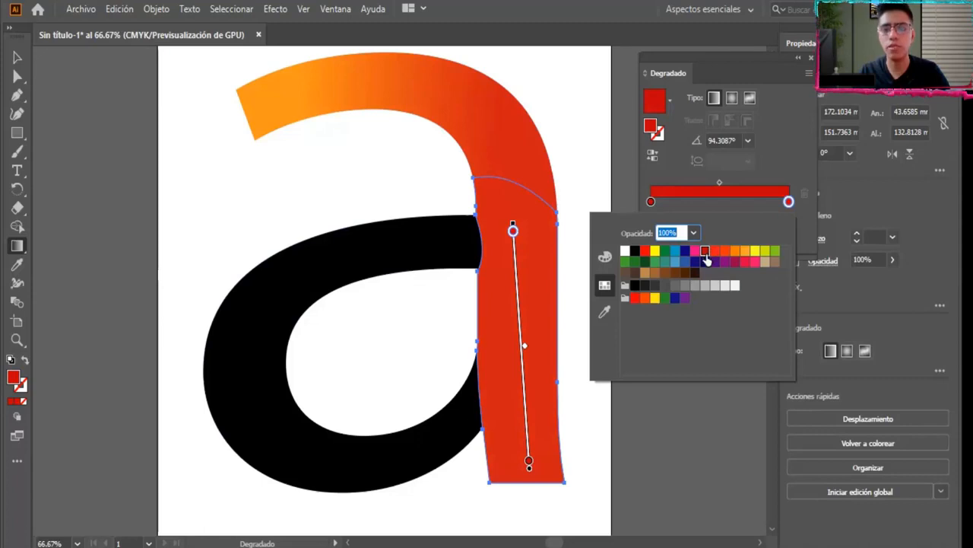
click(607, 257)
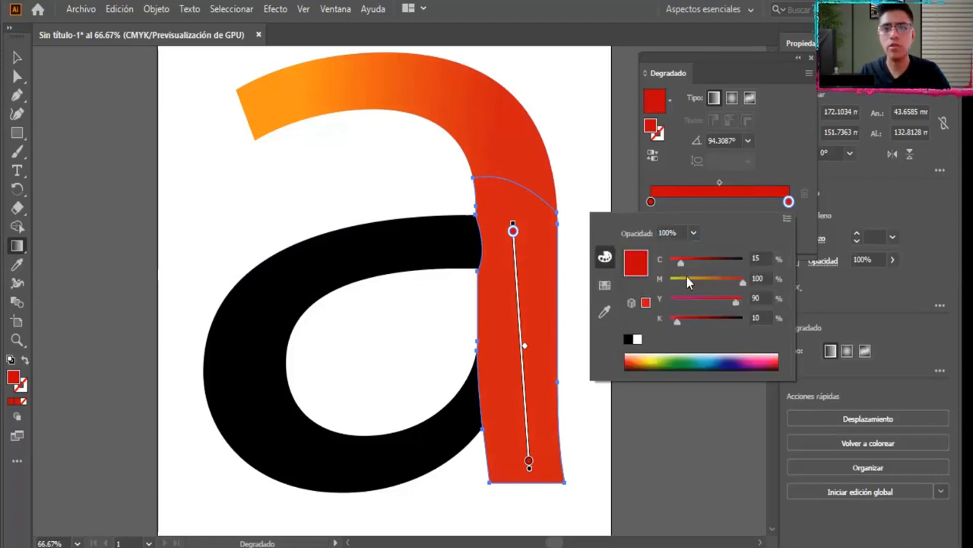
drag(677, 320, 697, 322)
click(762, 168)
Step: Redrag the stem's gradient into a shorter span from the lower middle up to the top corner
drag(519, 163, 525, 312)
drag(527, 366, 522, 169)
drag(533, 297, 545, 202)
mouse_move(517, 363)
mouse_down()
mouse_move(543, 200)
mouse_move(538, 207)
mouse_up()
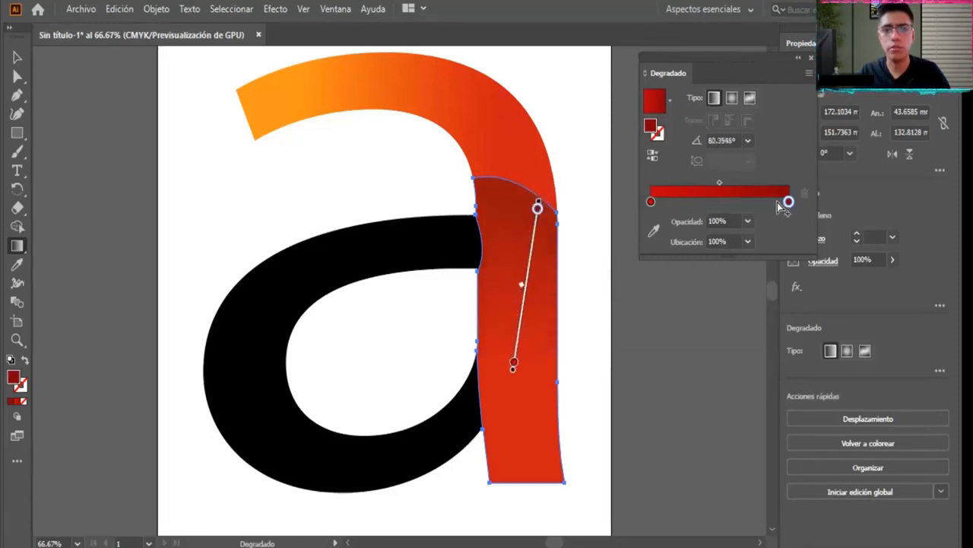
Step: Adjust the upper stop's cyan value and move the gradient midpoint to 87%
click(788, 204)
double_click(789, 201)
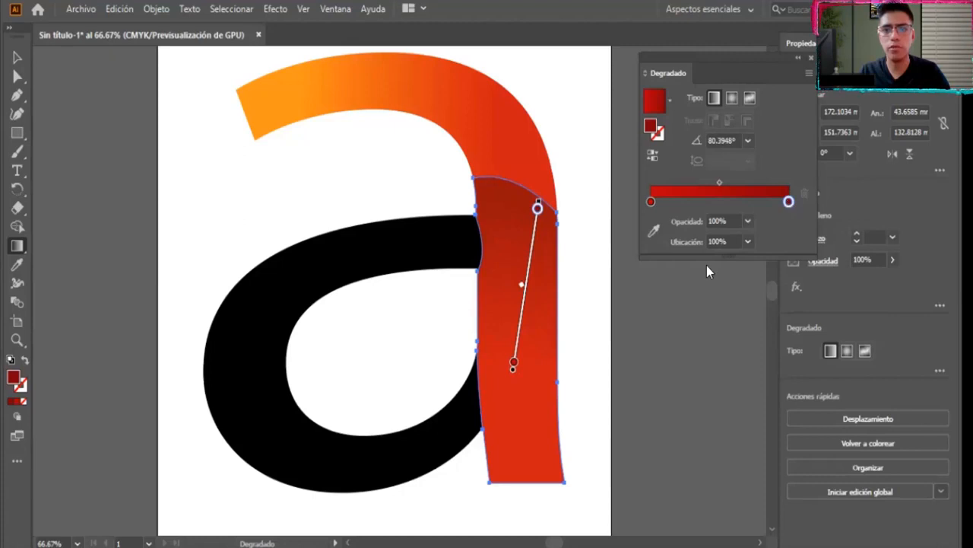
drag(704, 263, 696, 265)
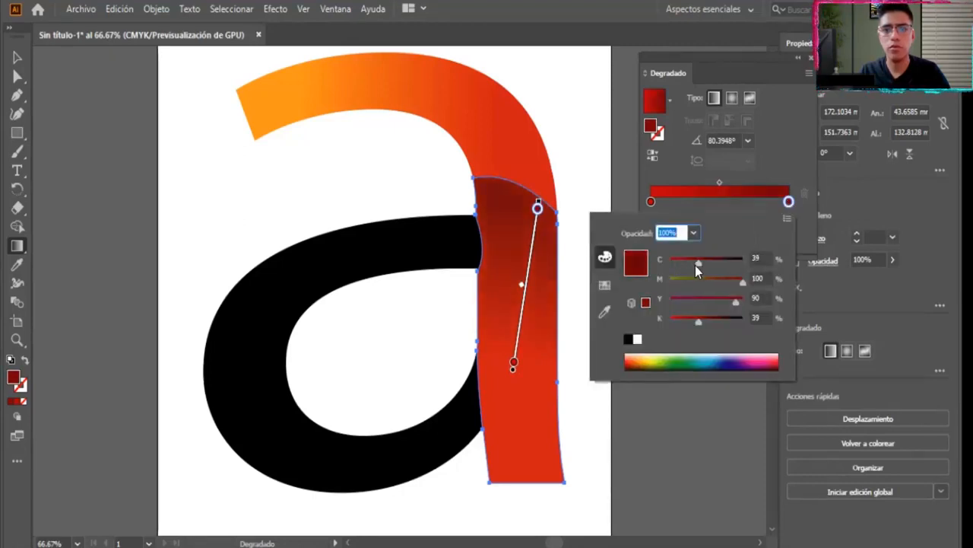
drag(719, 182, 774, 185)
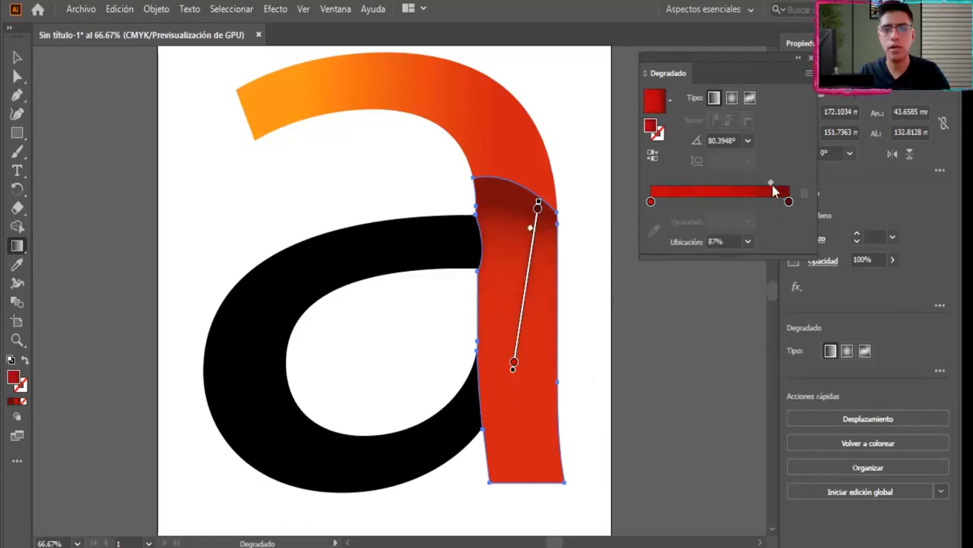
Step: Redrag the stem's gradient several times and move the midpoint to about 75%
mouse_move(555, 179)
mouse_down()
mouse_move(521, 402)
mouse_move(528, 448)
mouse_up()
mouse_move(554, 198)
mouse_down()
mouse_move(559, 214)
mouse_move(558, 206)
mouse_up()
drag(540, 165, 542, 205)
drag(505, 359, 561, 197)
drag(495, 302, 532, 218)
drag(770, 184, 753, 183)
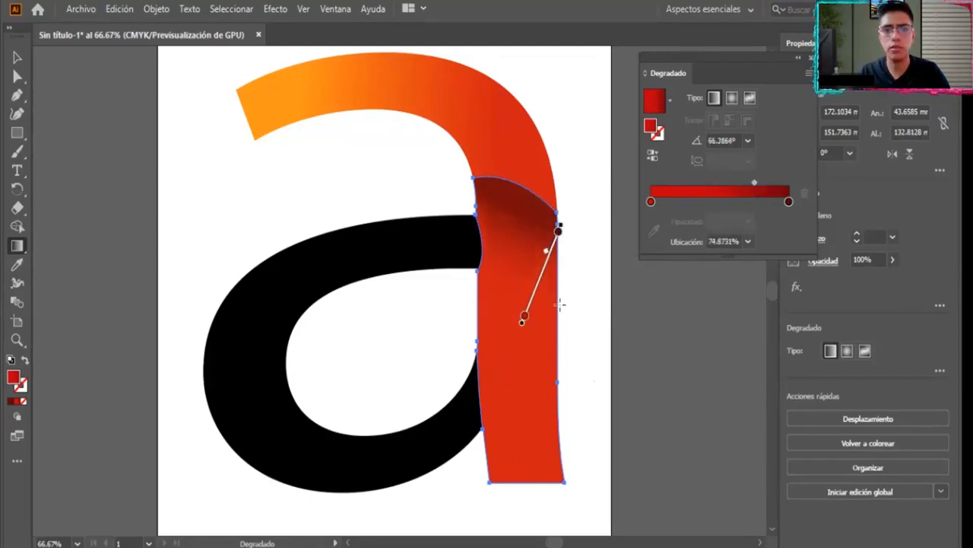
Step: Redrag the stem's gradient from the lower stem to its top corner, return the midpoint to 87%, and fine-tune both ends
drag(494, 403, 528, 217)
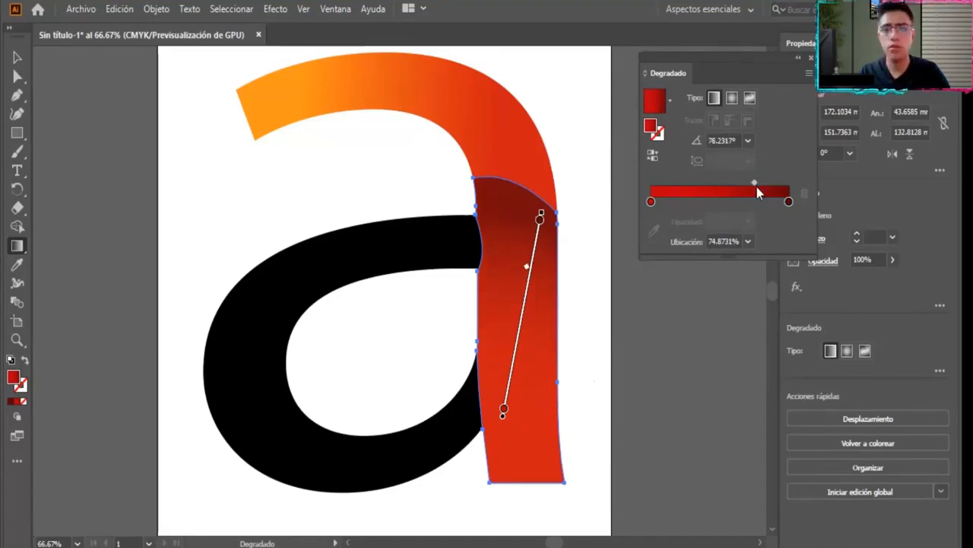
drag(755, 183, 774, 184)
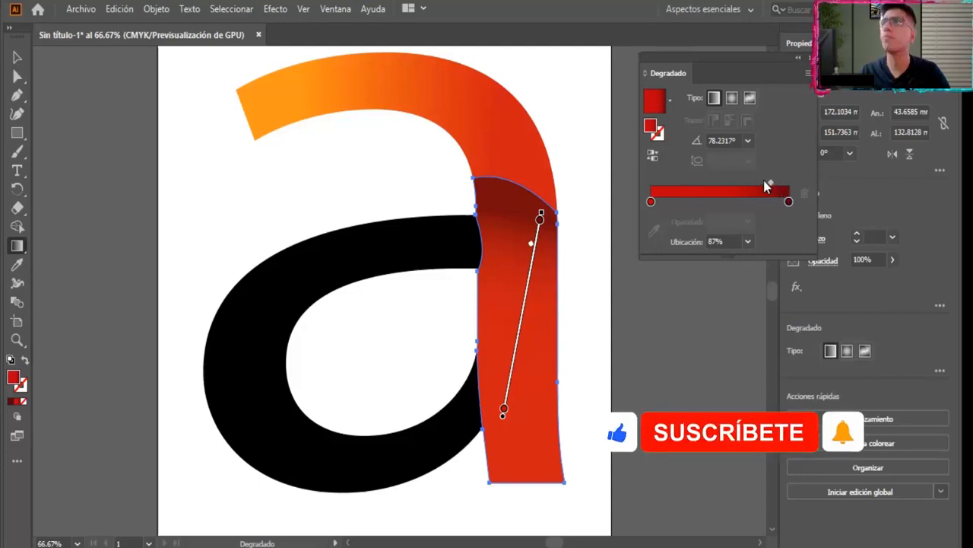
mouse_move(540, 219)
mouse_down()
mouse_move(544, 203)
mouse_move(542, 212)
mouse_up()
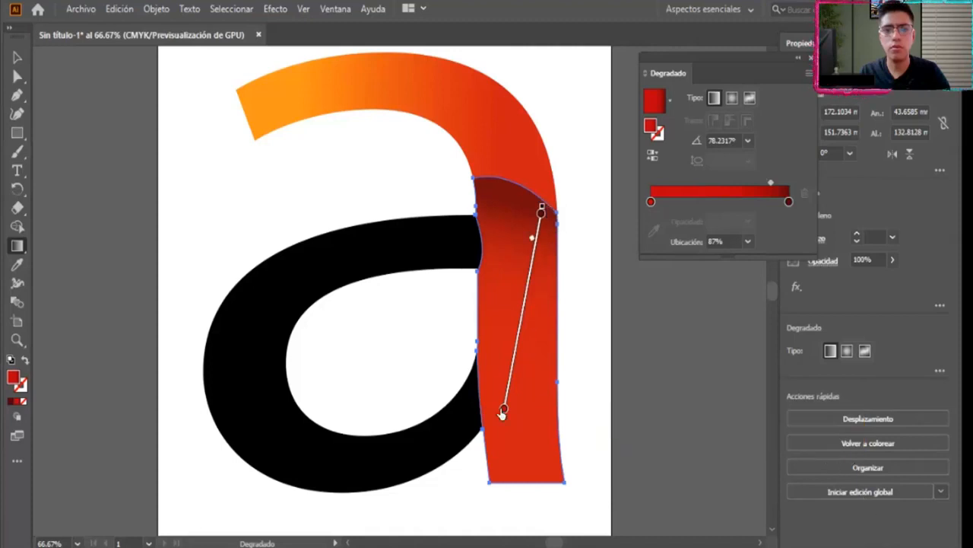
drag(502, 415, 506, 398)
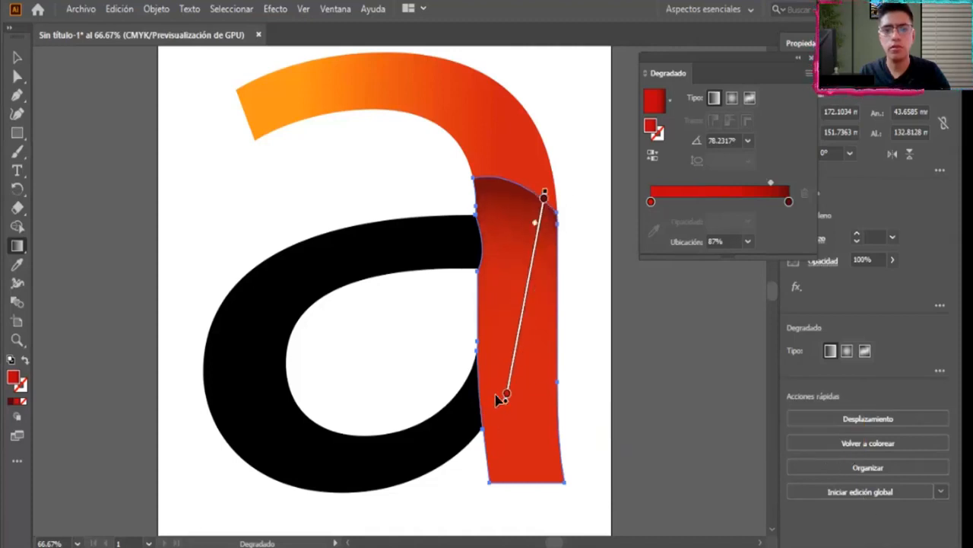
drag(552, 188, 552, 200)
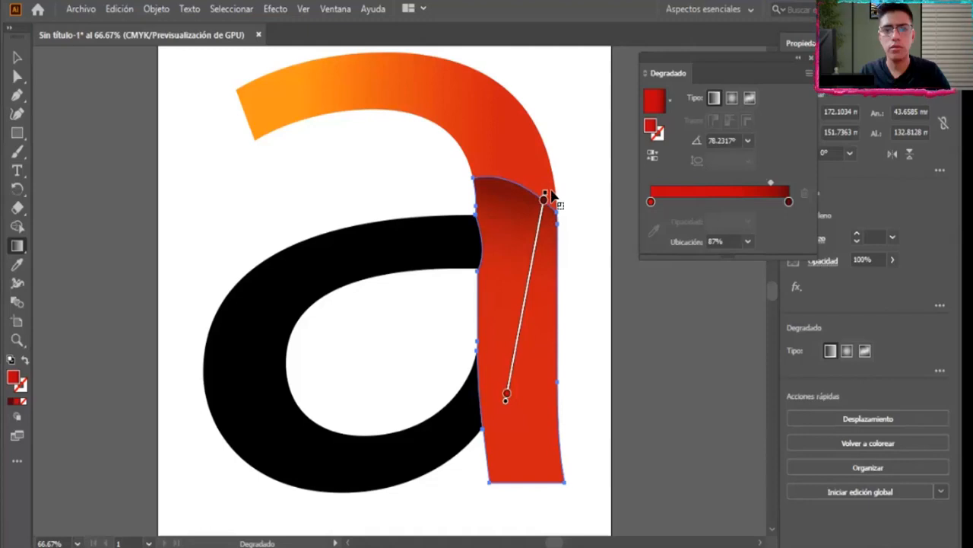
Step: Darken the stem gradient's upper stop to cyan 48, then switch to selection and deselect the artwork
click(743, 202)
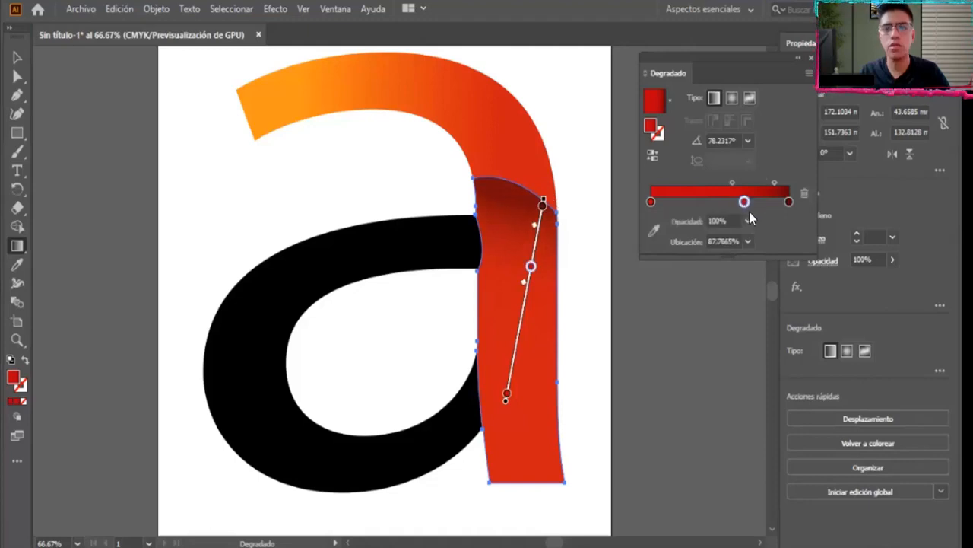
click(803, 193)
click(789, 201)
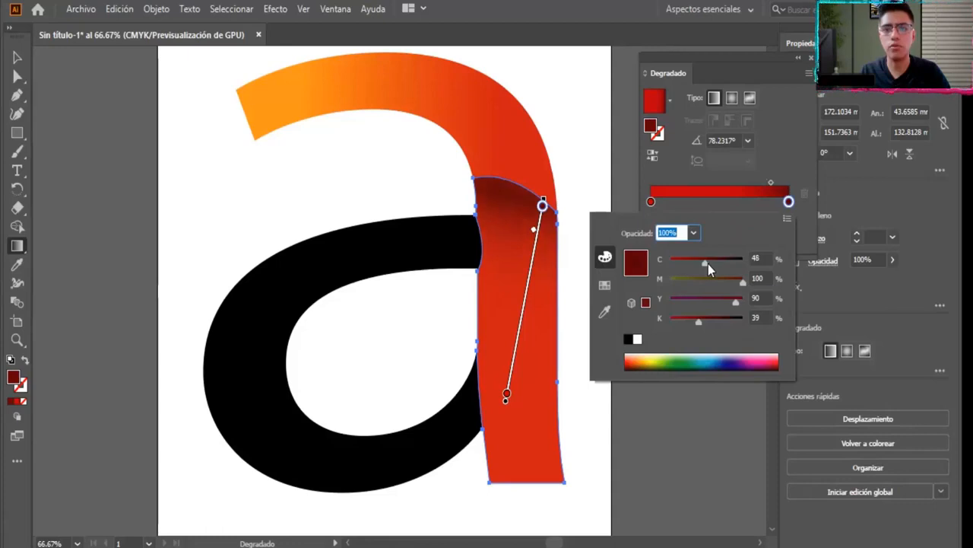
click(773, 151)
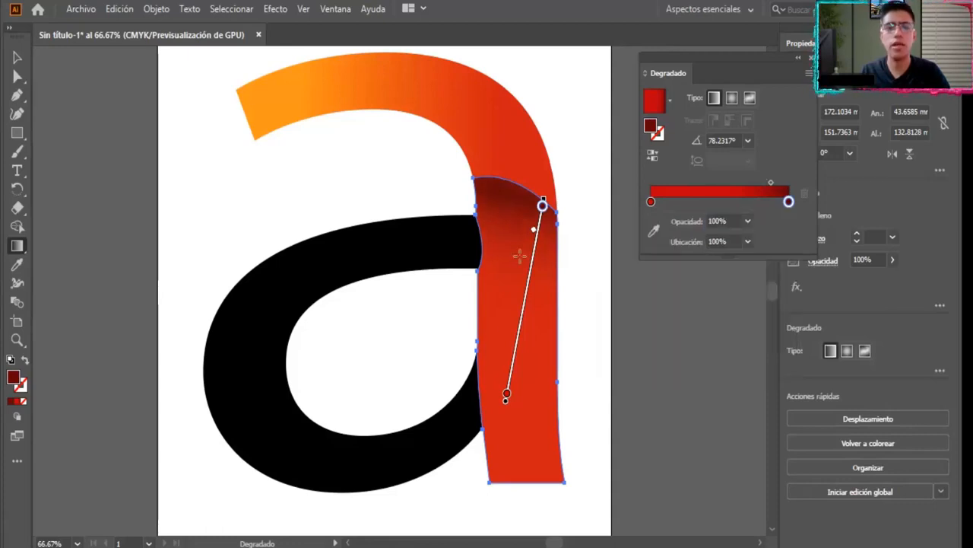
click(14, 59)
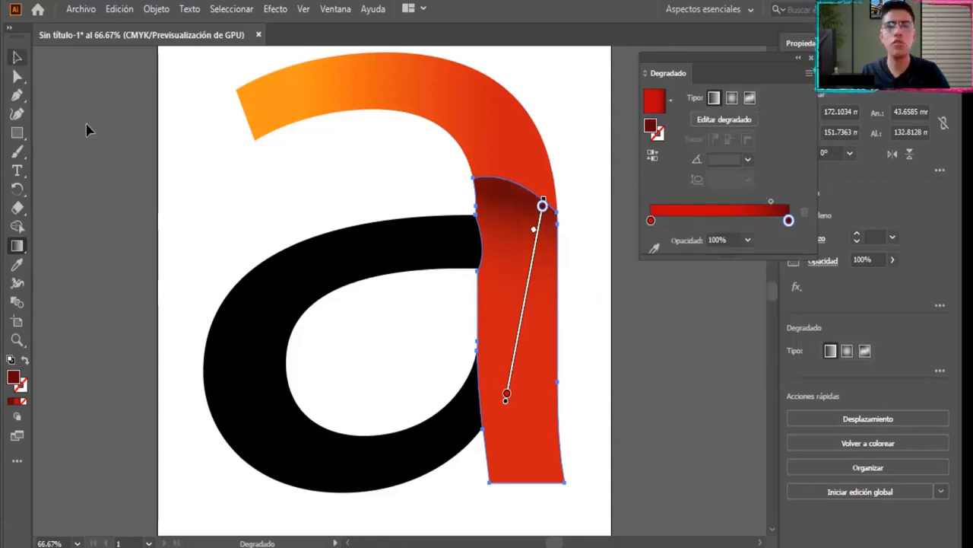
click(183, 177)
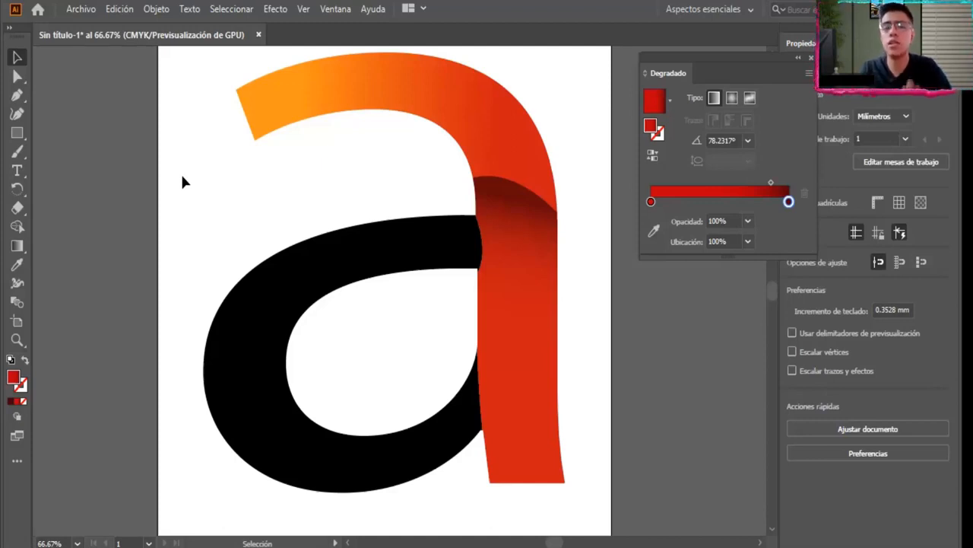
Step: Select the bowl's upper piece and fill it with a gradient using the Gradient tool
click(295, 299)
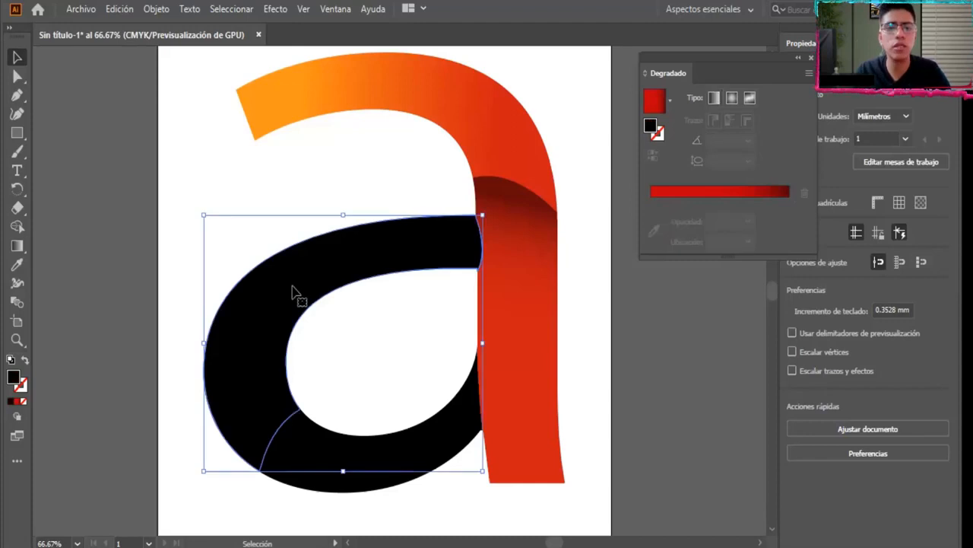
click(17, 245)
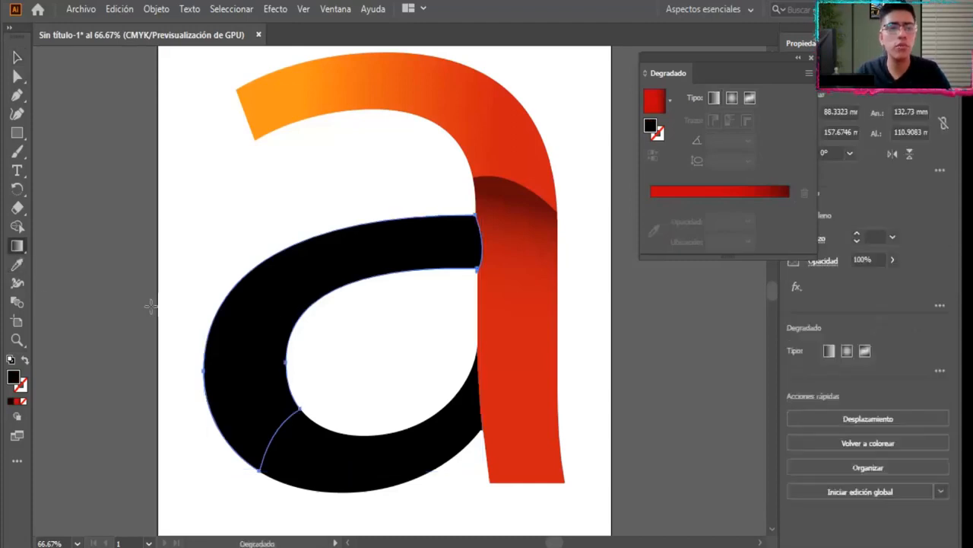
click(285, 323)
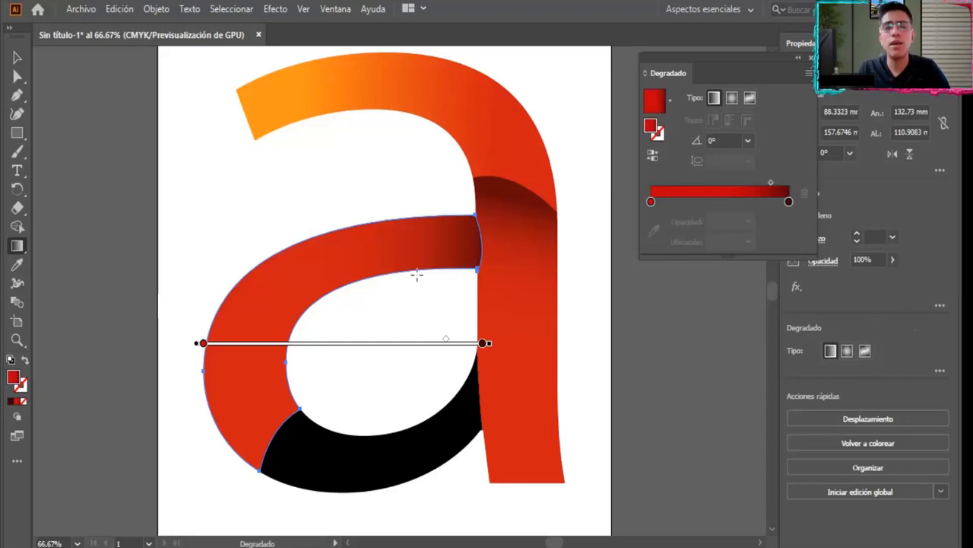
Step: Drag the piece's gradient diagonally toward the crossbar and add a middle red stop
mouse_move(204, 403)
mouse_down()
mouse_move(246, 330)
mouse_move(452, 243)
mouse_up()
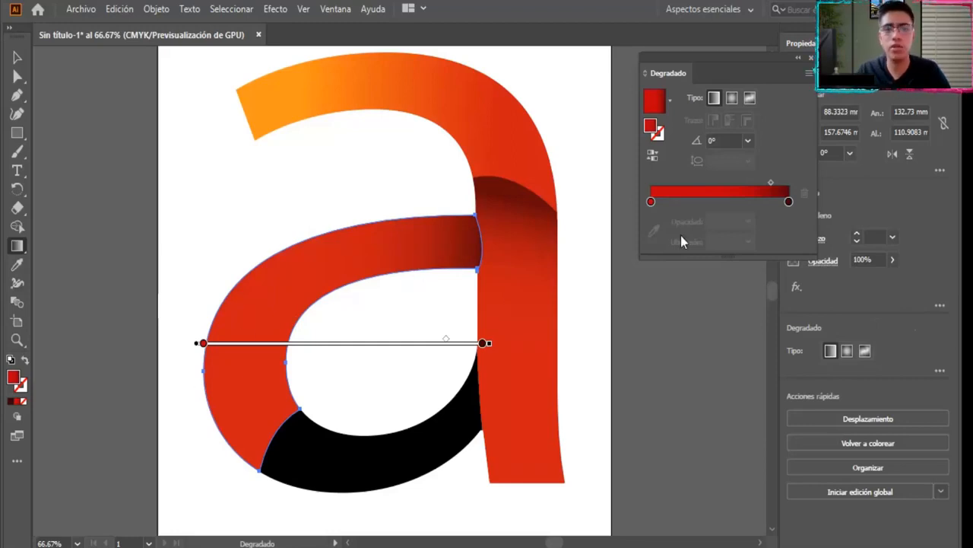
drag(651, 203, 706, 205)
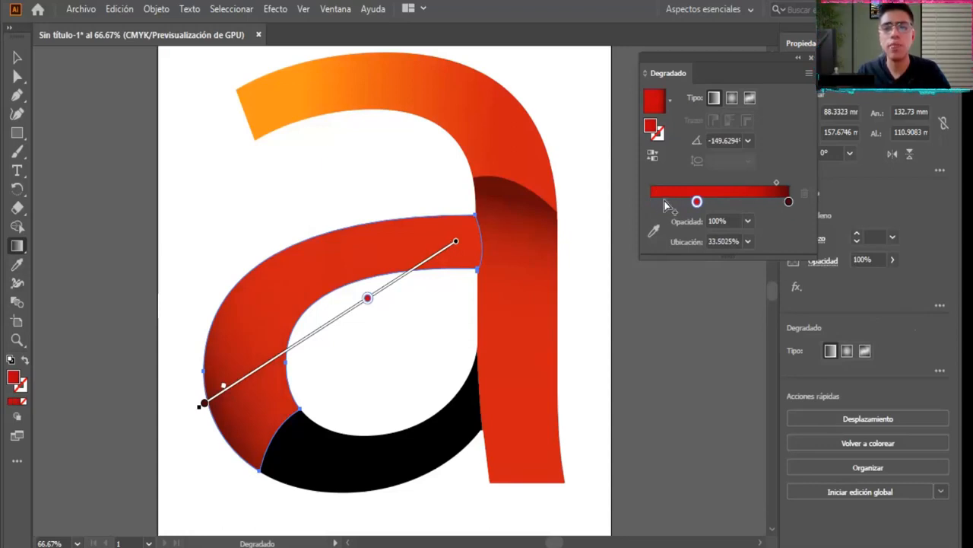
drag(659, 203, 651, 202)
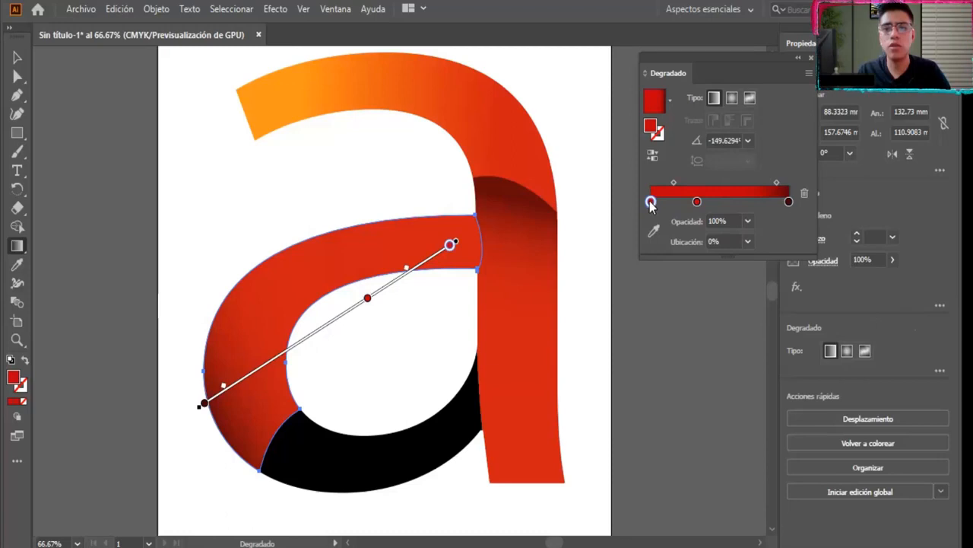
Step: Sample the top arc's orange into the gradient's first stop with the color picker
double_click(651, 202)
click(606, 309)
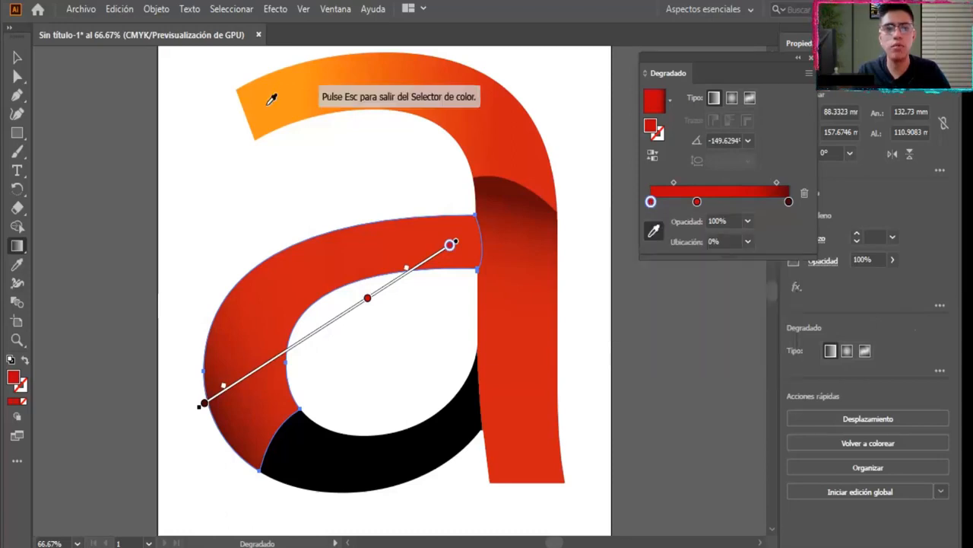
click(251, 92)
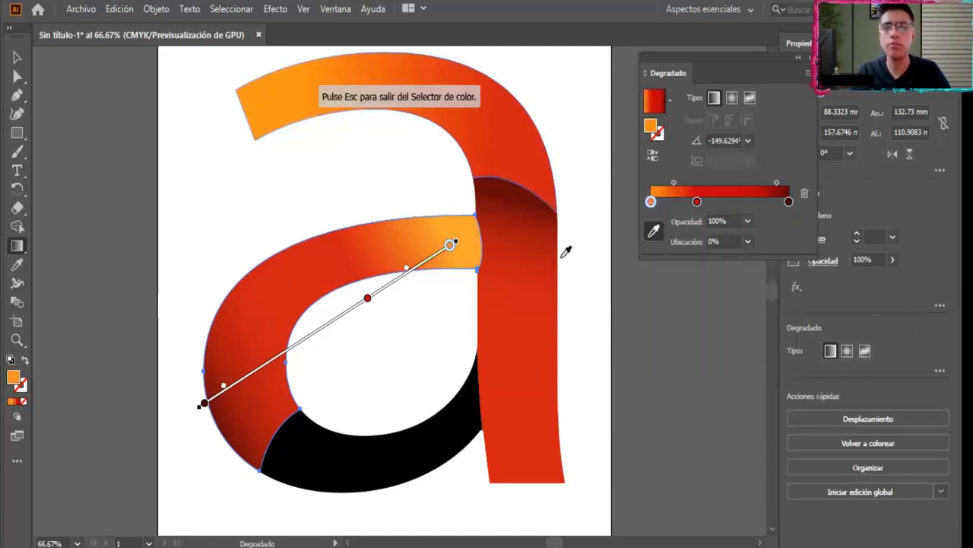
key(Escape)
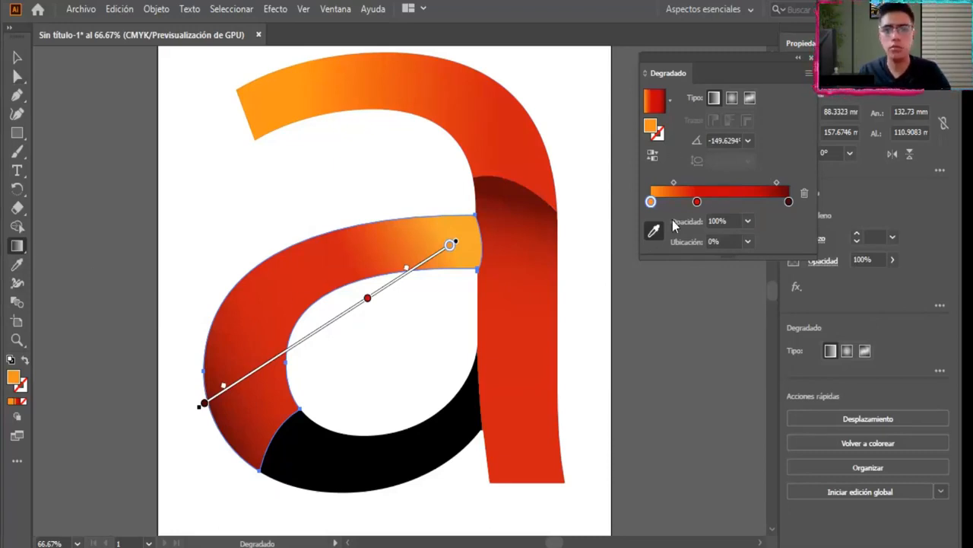
Step: Redrag the gradient from the bowl's lower left up to the crossbar's end
click(726, 202)
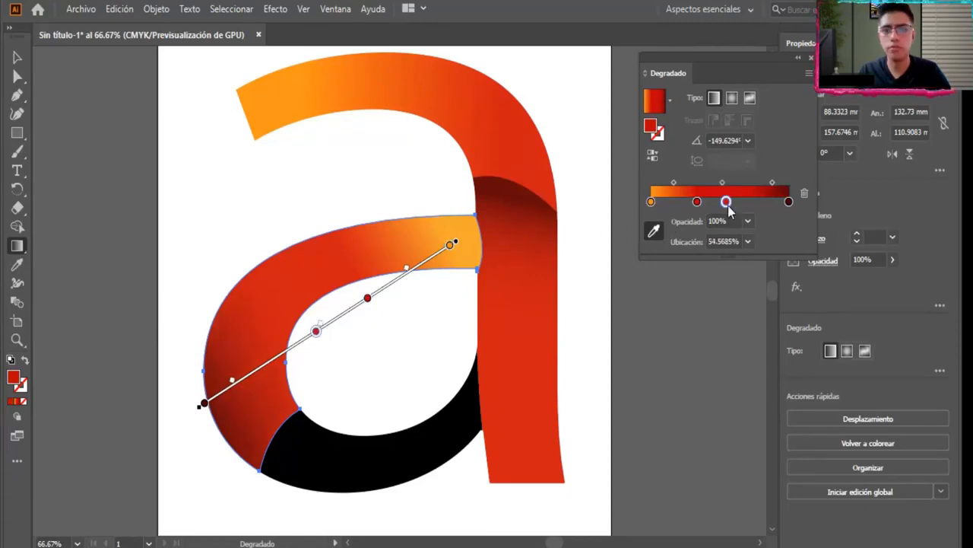
click(806, 194)
mouse_move(238, 349)
mouse_down()
mouse_move(358, 250)
mouse_move(466, 228)
mouse_up()
drag(251, 418, 448, 217)
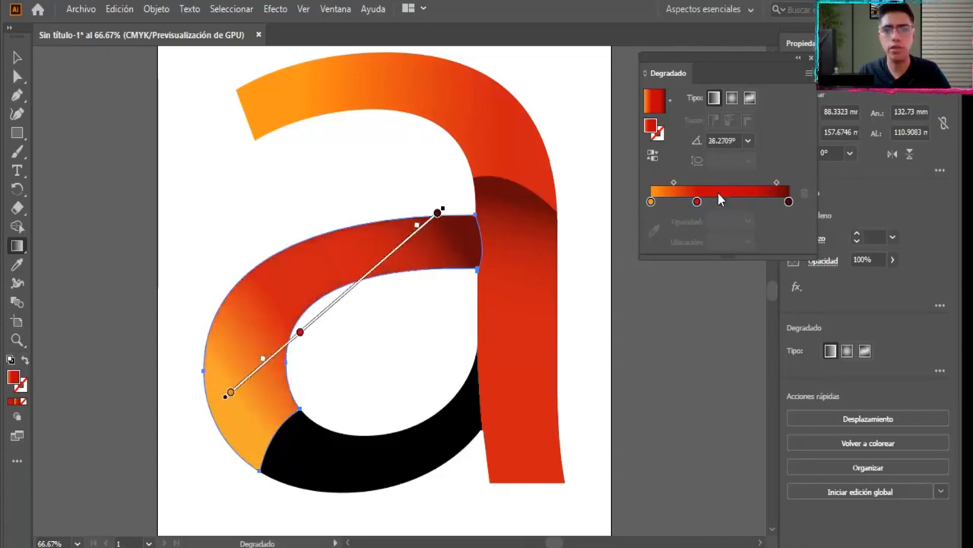
Step: Reposition the middle stop to about 57% and redrag the gradient diagonally across the piece
drag(699, 202, 707, 204)
mouse_move(777, 184)
mouse_down()
mouse_move(752, 188)
mouse_move(778, 187)
mouse_up()
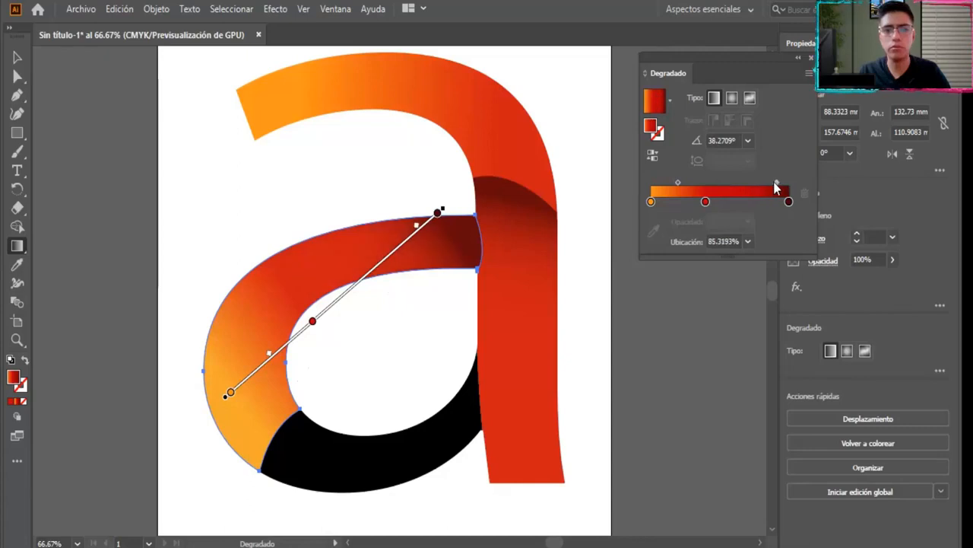
drag(705, 197, 778, 201)
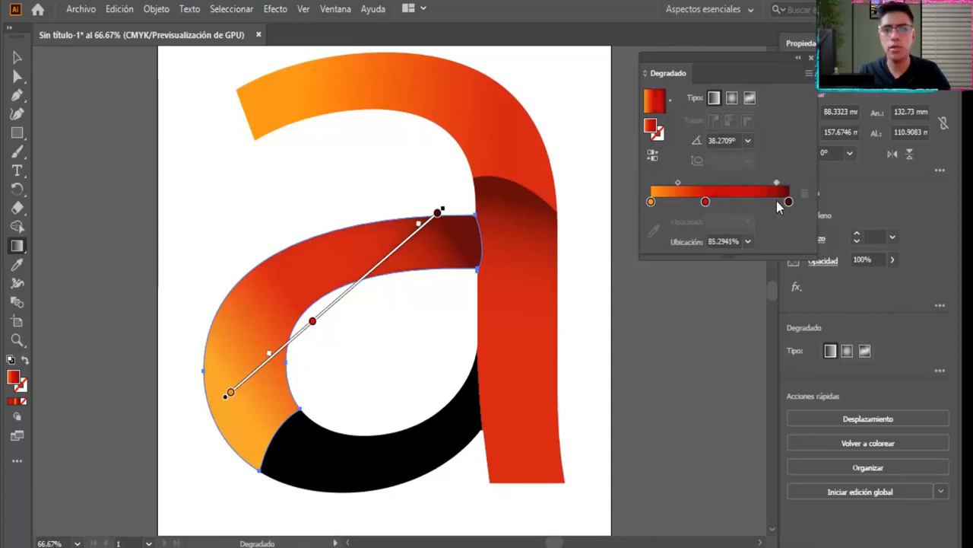
drag(706, 203, 729, 203)
drag(240, 408, 433, 192)
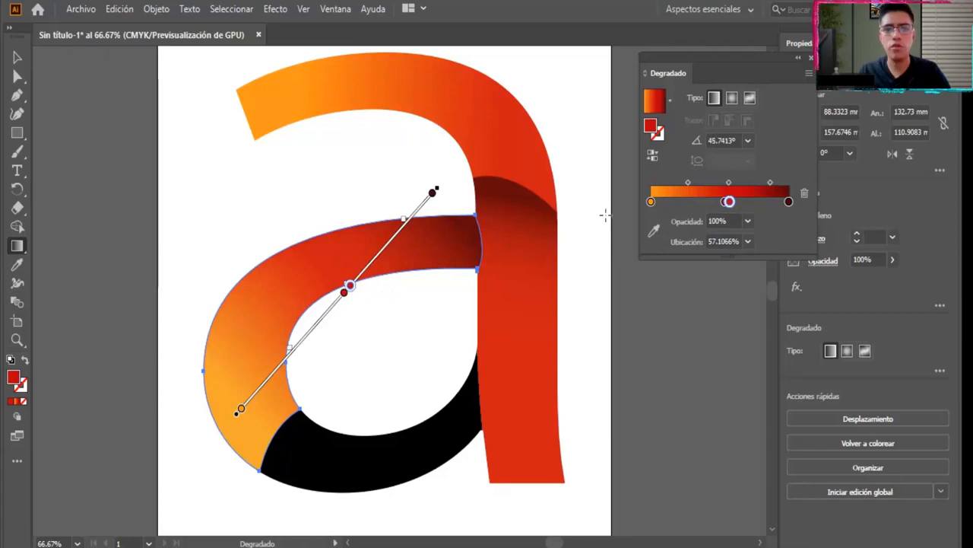
Step: Delete the duplicate middle stop from the gradient
click(651, 202)
double_click(651, 202)
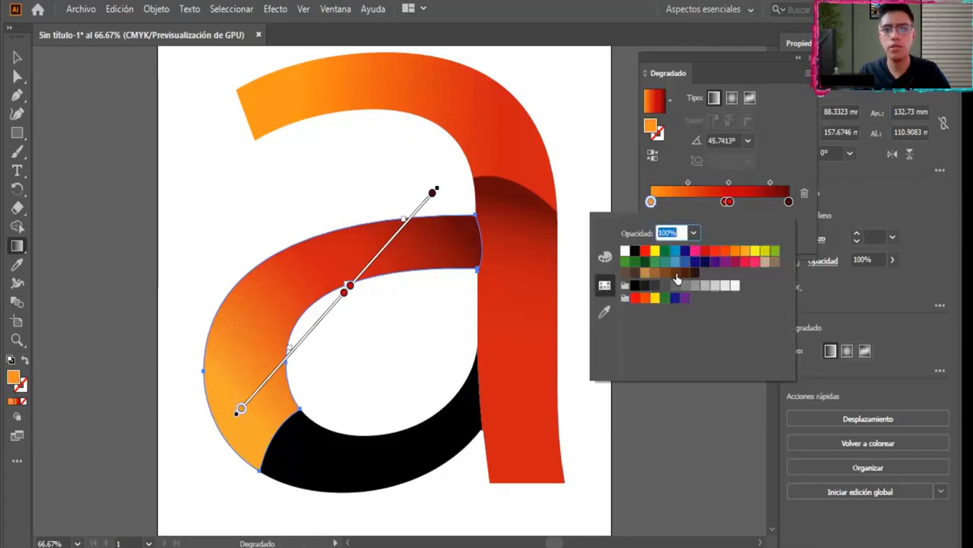
click(729, 202)
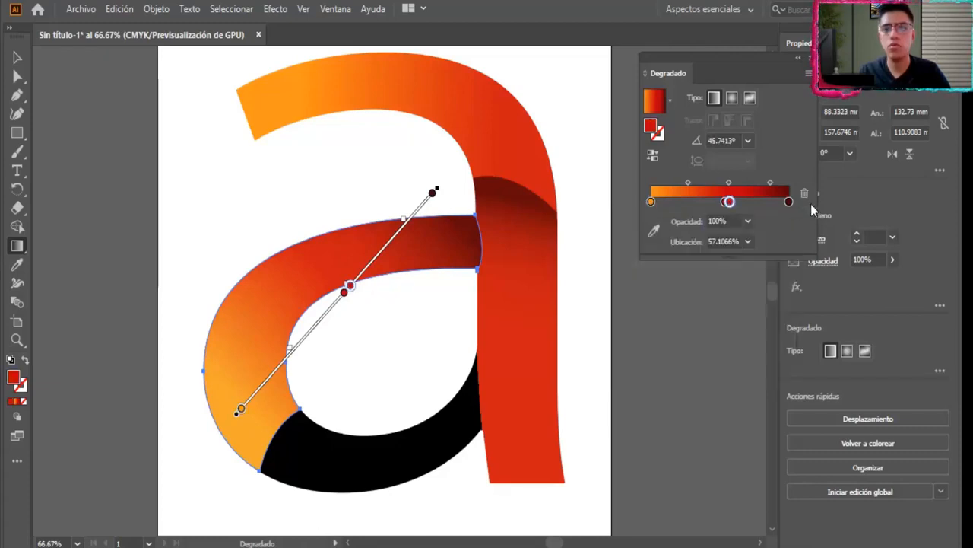
key(Delete)
Step: Darken the gradient's first orange stop in its color settings
click(651, 202)
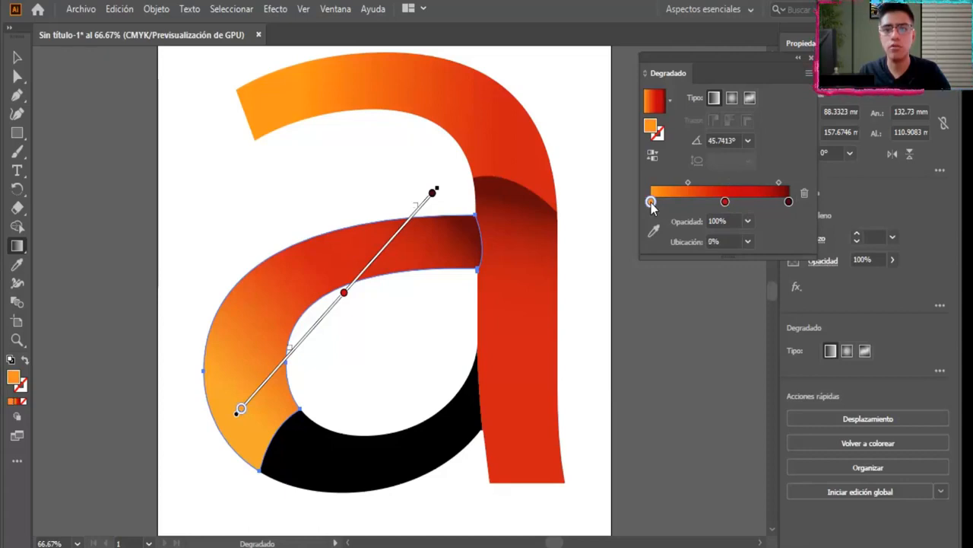
double_click(651, 202)
drag(671, 321, 687, 323)
click(488, 247)
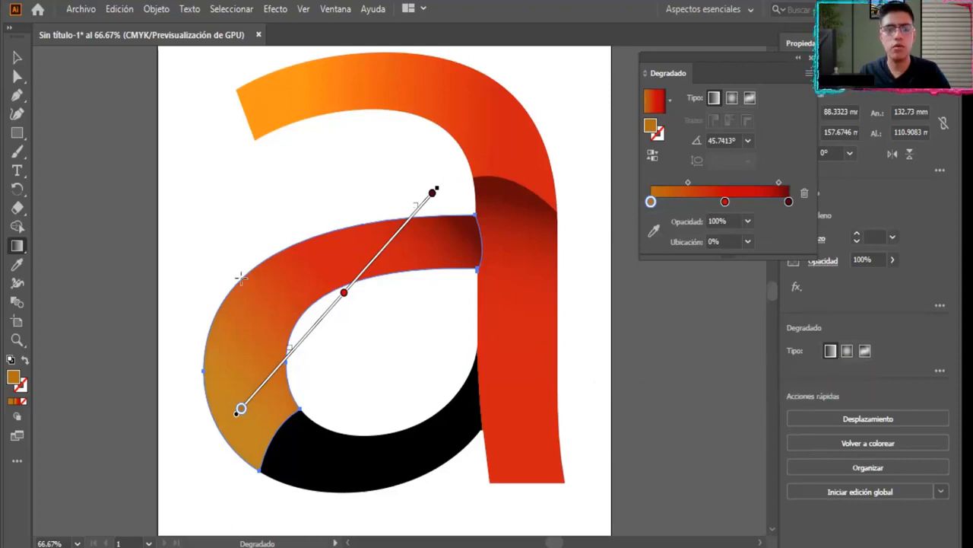
Step: Redrag the gradient horizontally across the bowl piece and nudge it slightly left
drag(237, 278, 413, 248)
drag(300, 250, 484, 238)
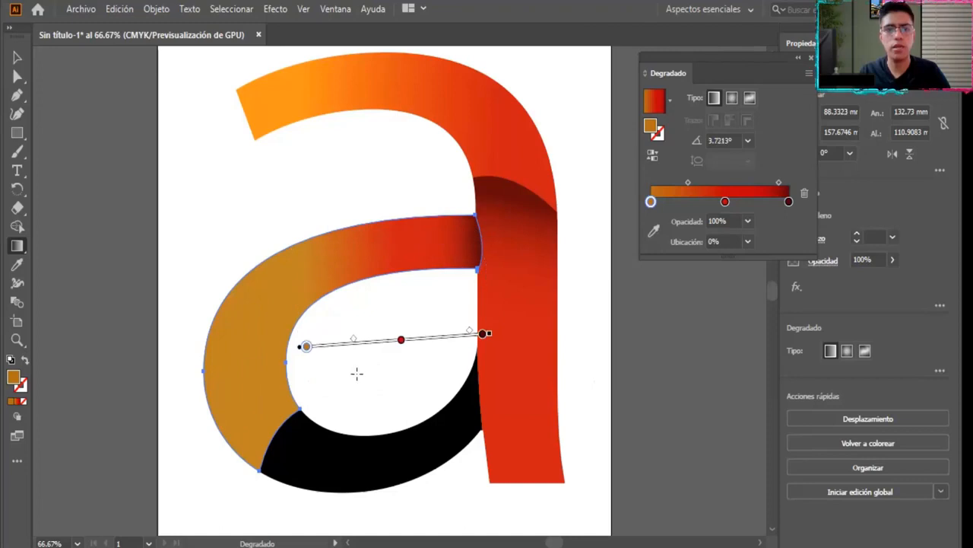
drag(349, 339, 340, 338)
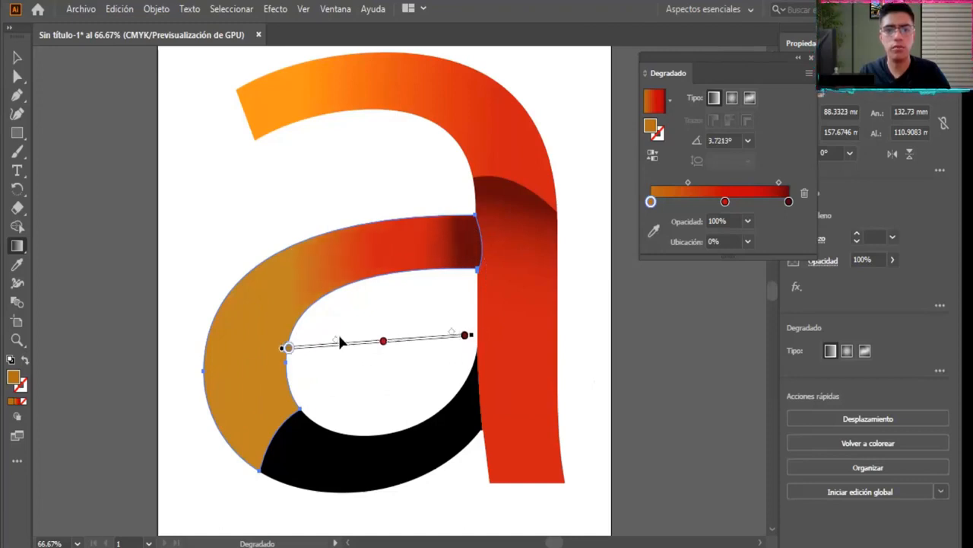
Step: Move the right midpoint to about 79% and the middle stop to about 30%
drag(779, 183, 772, 184)
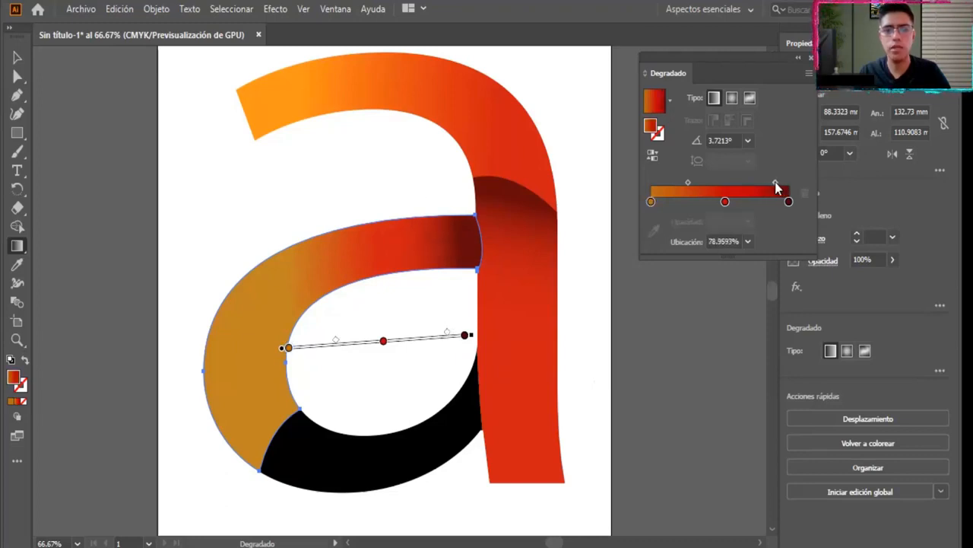
mouse_move(685, 181)
mouse_down()
mouse_move(671, 185)
mouse_move(715, 204)
mouse_move(681, 203)
mouse_move(669, 190)
mouse_move(692, 201)
mouse_up()
click(663, 182)
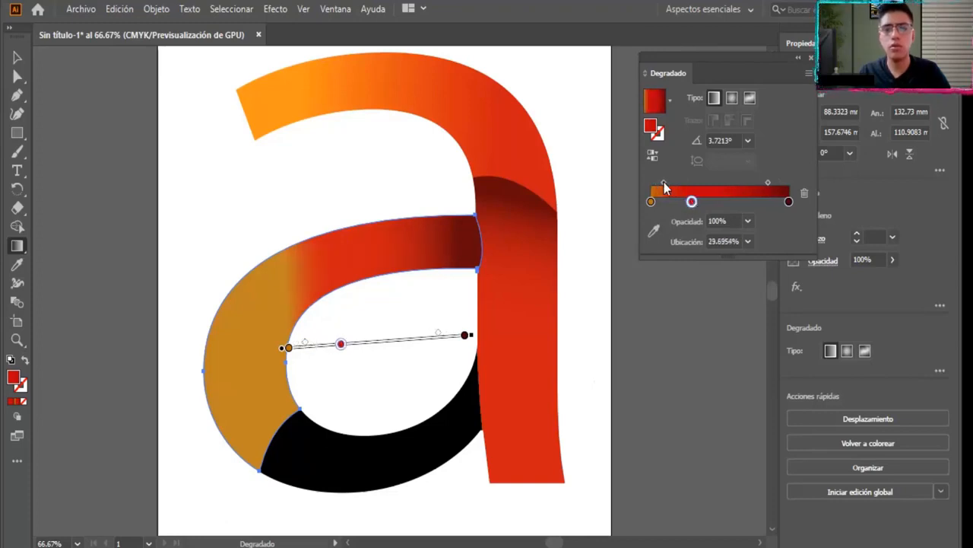
click(671, 184)
Step: Redrag the gradient diagonally from the bowl to the crossbar end, adjust the right midpoint, and deselect
mouse_move(242, 377)
mouse_down()
mouse_move(423, 246)
mouse_move(470, 244)
mouse_up()
drag(769, 183, 778, 181)
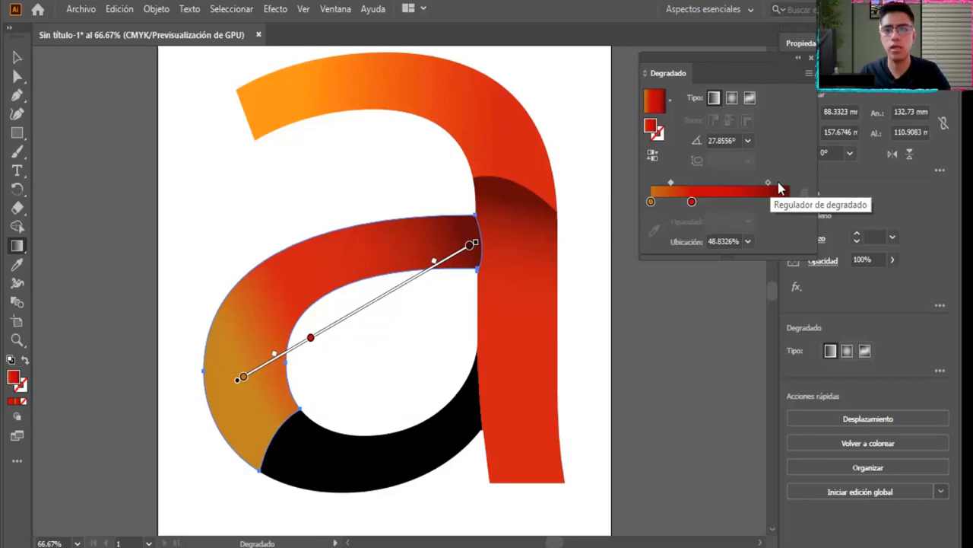
click(16, 57)
click(98, 179)
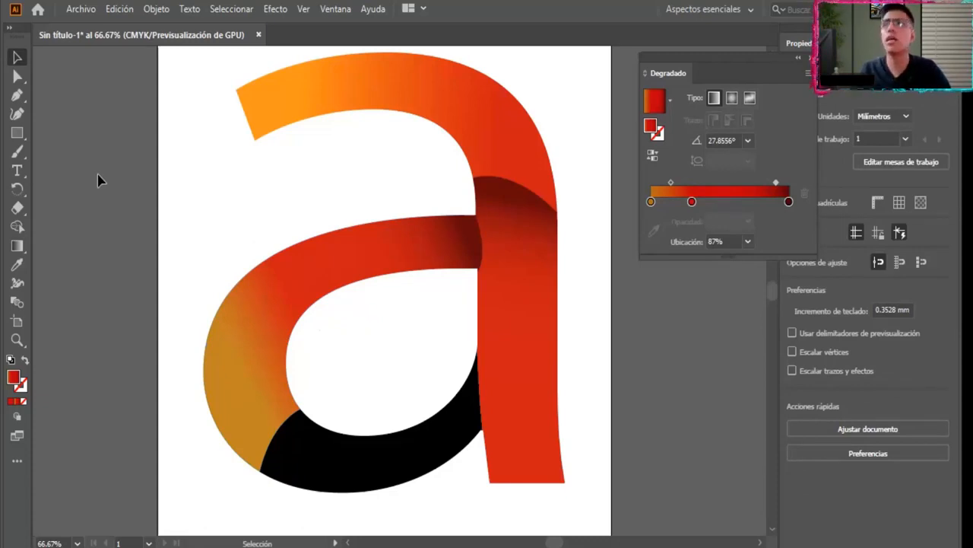
Step: Select the black lower bowl piece and apply the gradient to it with the Gradient tool
click(365, 456)
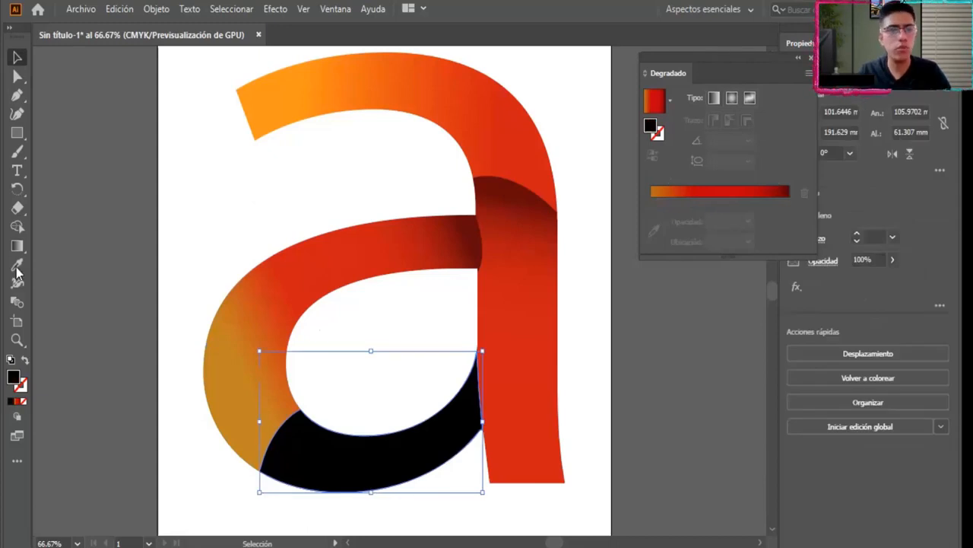
key(g)
click(369, 493)
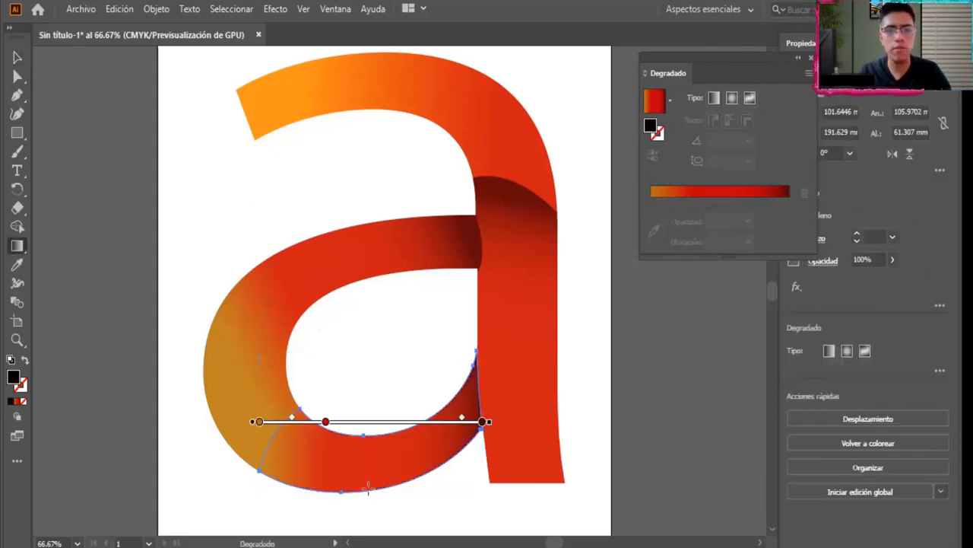
Step: Rearrange the stops so the gradient runs dark red, orange, then red
mouse_move(651, 201)
mouse_down()
mouse_move(717, 201)
mouse_move(634, 195)
mouse_up()
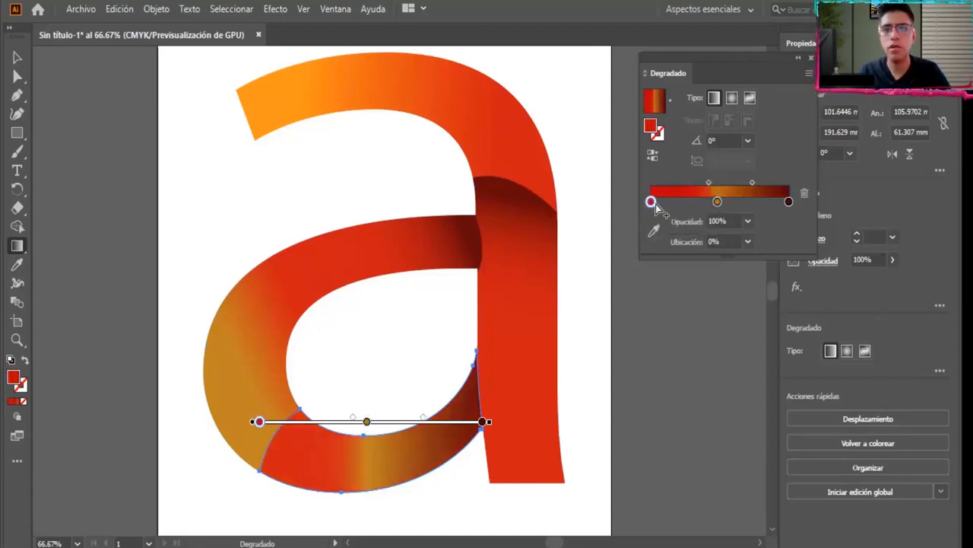
mouse_move(717, 202)
mouse_down()
mouse_move(708, 202)
mouse_move(732, 201)
mouse_move(679, 202)
mouse_move(787, 201)
mouse_up()
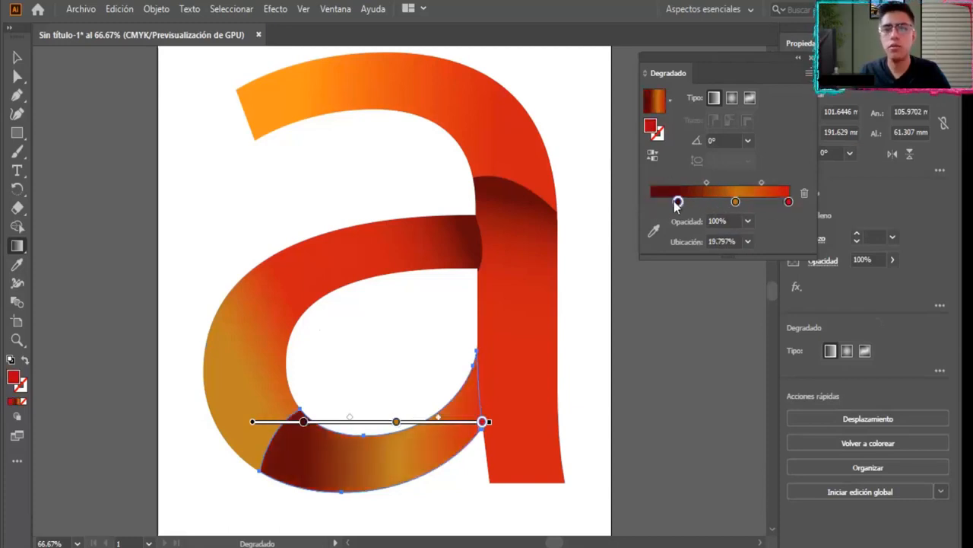
drag(679, 201, 651, 201)
Step: Redrag the lower piece's gradient from the bowl's left edge to the stem's foot
mouse_move(293, 442)
mouse_down()
mouse_move(512, 489)
mouse_move(554, 473)
mouse_move(504, 497)
mouse_move(465, 478)
mouse_move(420, 481)
mouse_move(433, 477)
mouse_move(419, 473)
mouse_up()
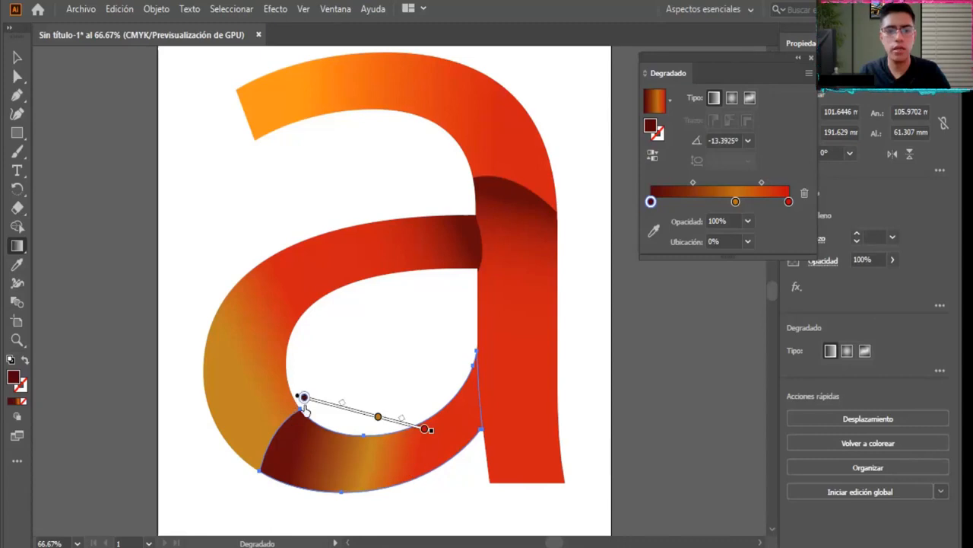
key(Delete)
key(ctrl+z)
mouse_move(241, 399)
mouse_down()
mouse_move(358, 469)
mouse_move(480, 492)
mouse_up()
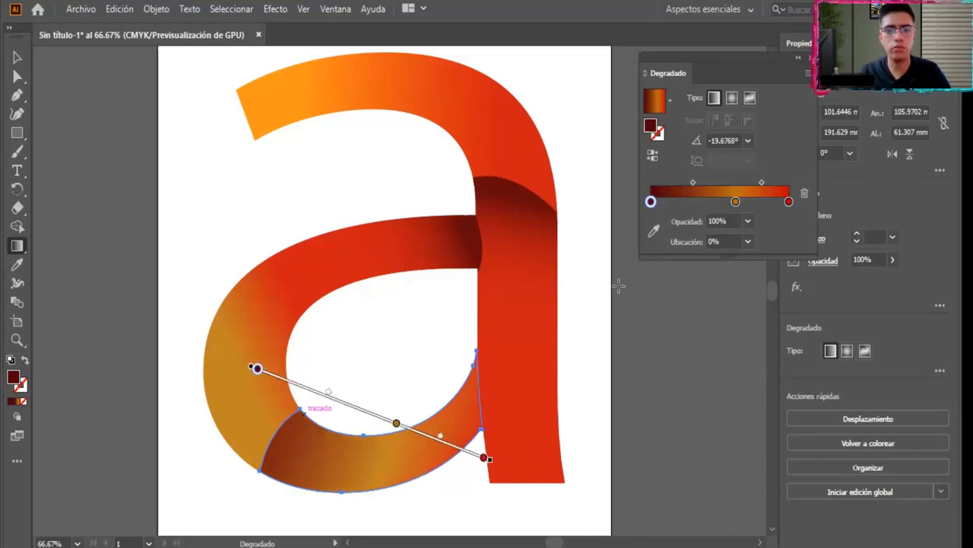
Step: Move the orange stop leftward and adjust both midpoints of the lower piece's gradient
drag(692, 183, 673, 180)
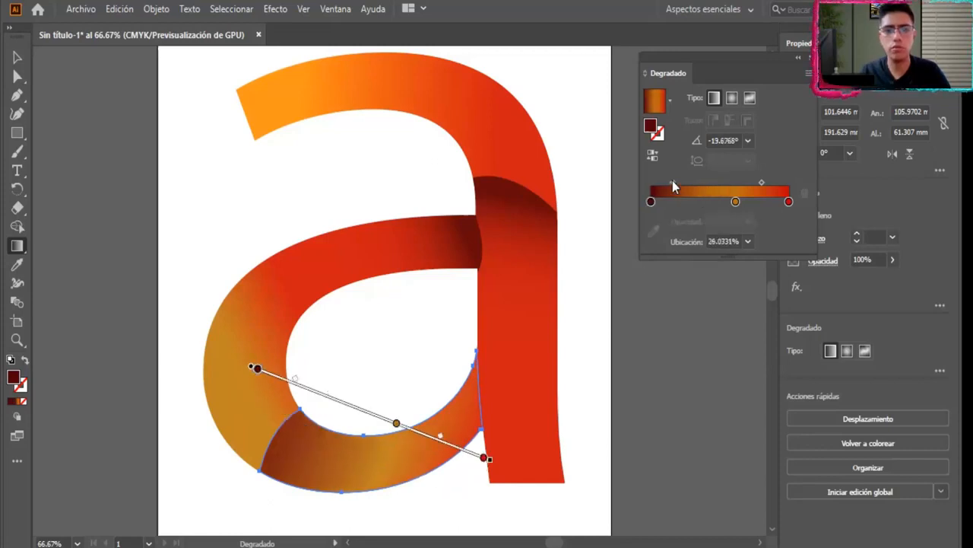
drag(735, 202, 701, 207)
drag(745, 184, 723, 184)
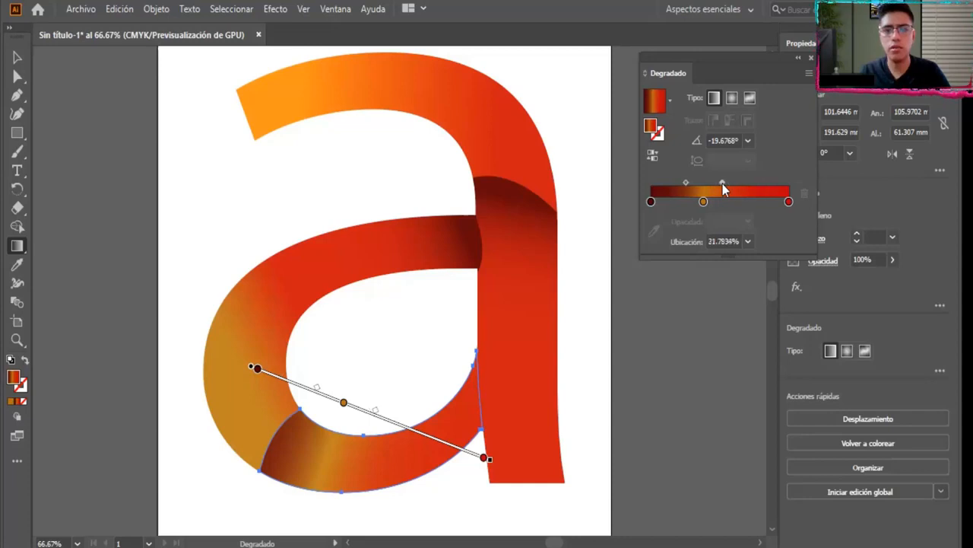
Step: Set the first stop's yellow value to 90 and nudge the left midpoint slightly left
click(651, 202)
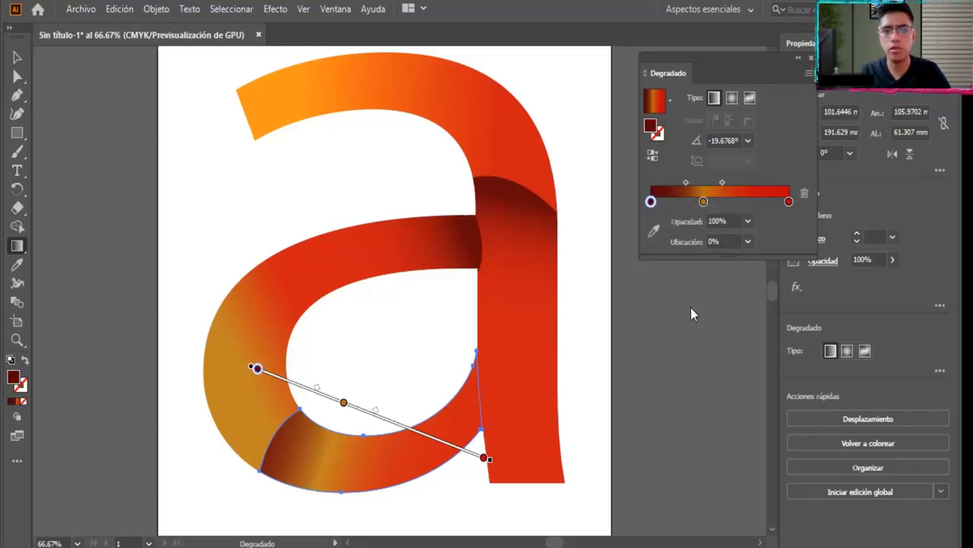
drag(700, 319, 706, 318)
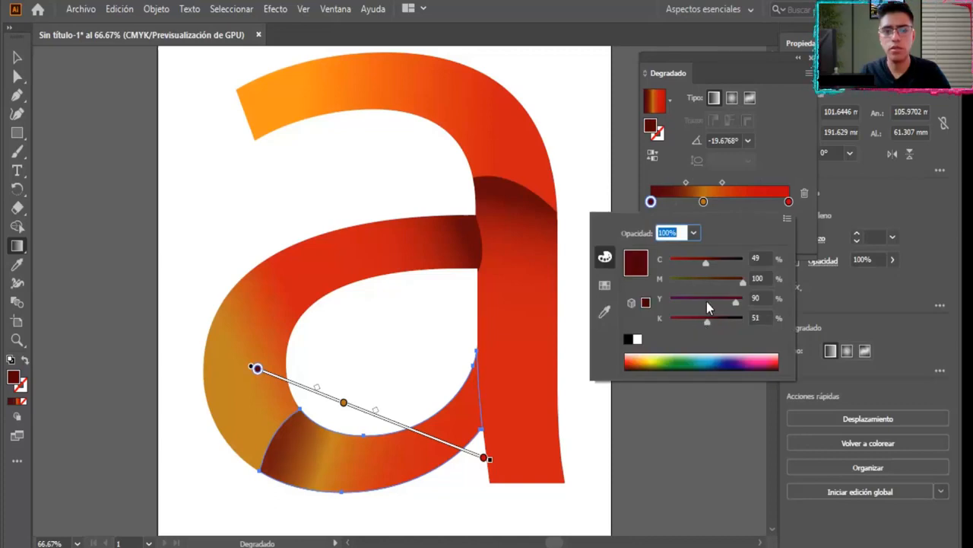
click(790, 149)
click(685, 182)
drag(684, 182, 679, 183)
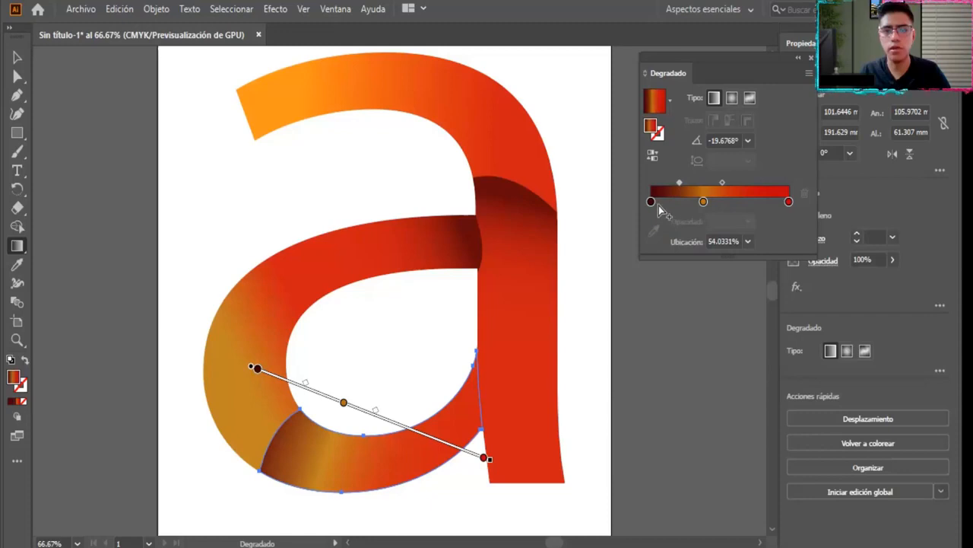
Step: Redraw the lower piece's gradient diagonally from inside the bowl to the stem's foot and move its dark stop to about 7%
mouse_move(484, 459)
mouse_down()
mouse_move(514, 449)
mouse_move(482, 441)
mouse_move(448, 449)
mouse_move(462, 448)
mouse_move(448, 461)
mouse_up()
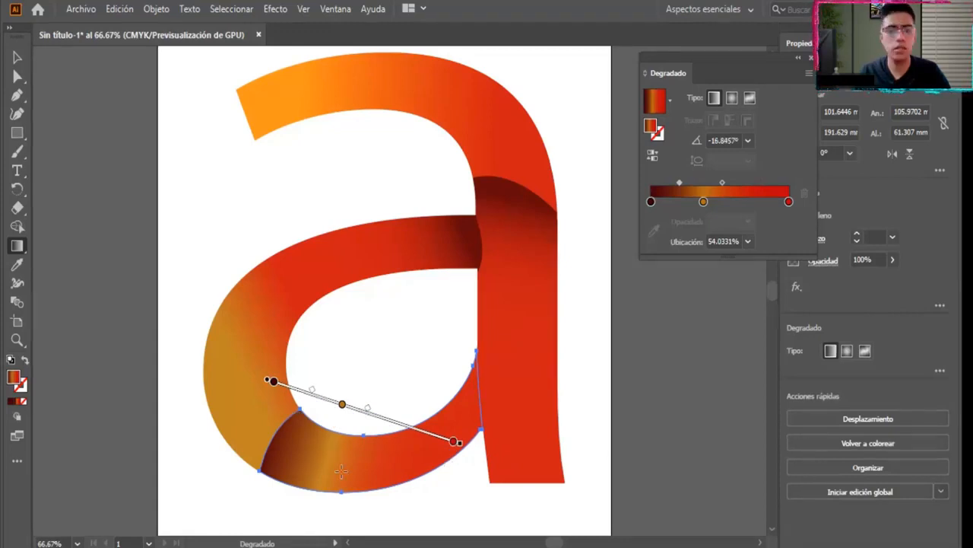
mouse_move(260, 418)
mouse_down()
mouse_move(463, 522)
mouse_move(400, 528)
mouse_up()
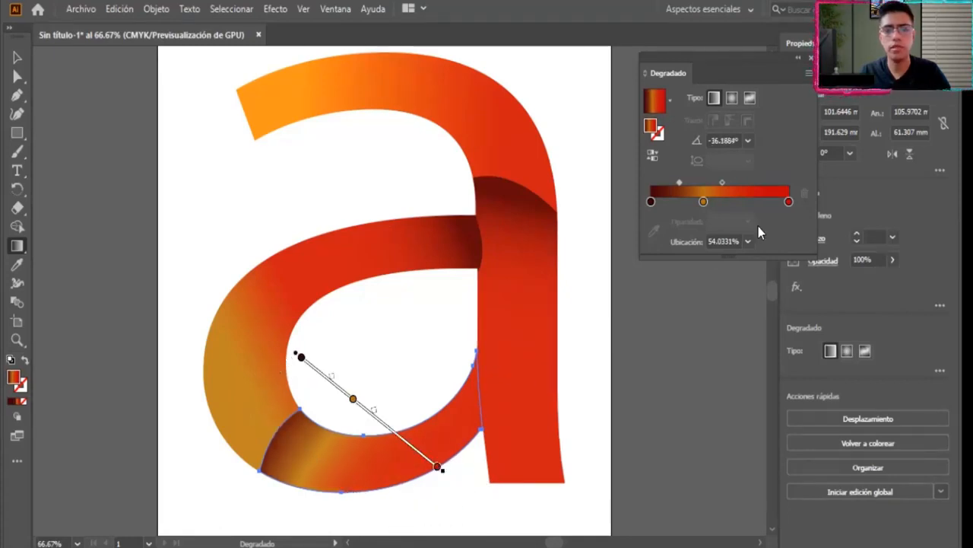
drag(679, 183, 660, 206)
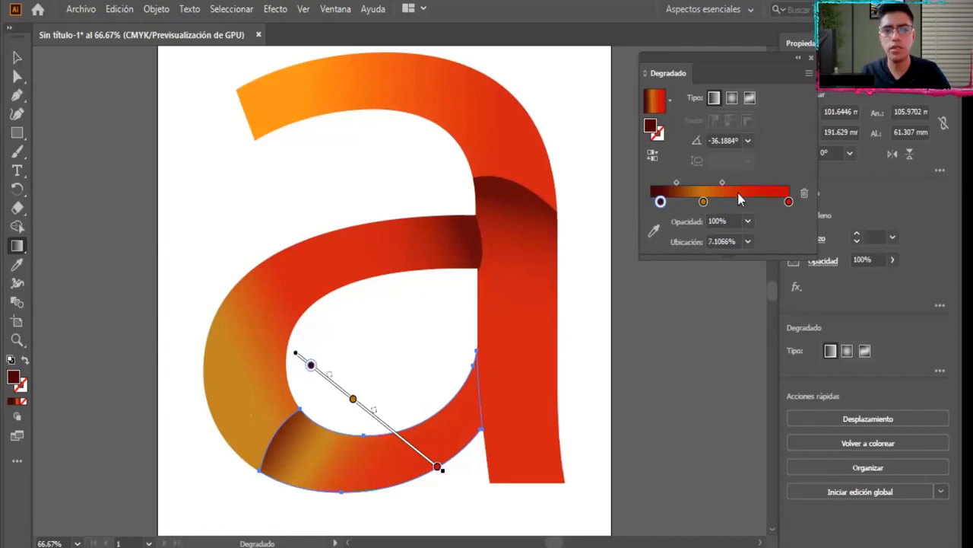
Step: Set the cyan of the stem piece's first gradient stop to 4
key(v)
click(112, 170)
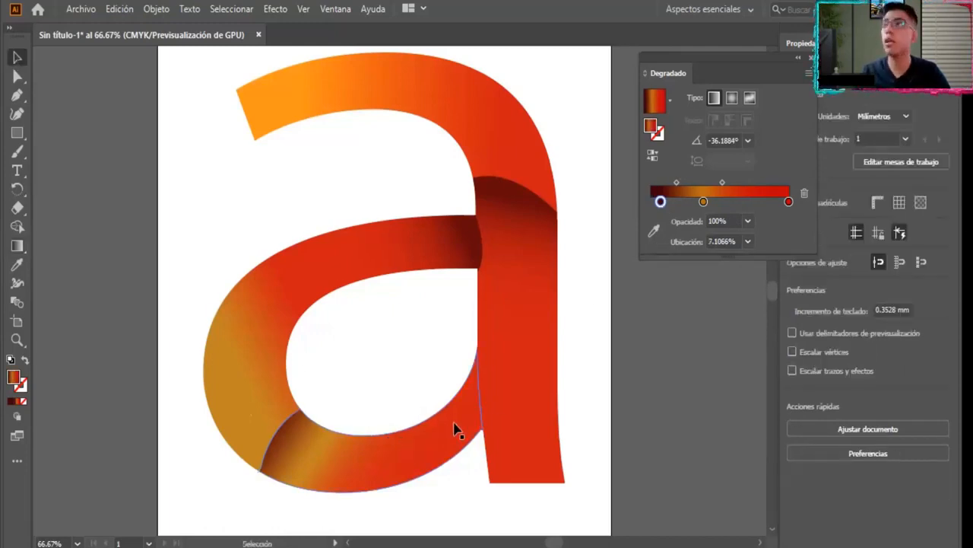
click(537, 370)
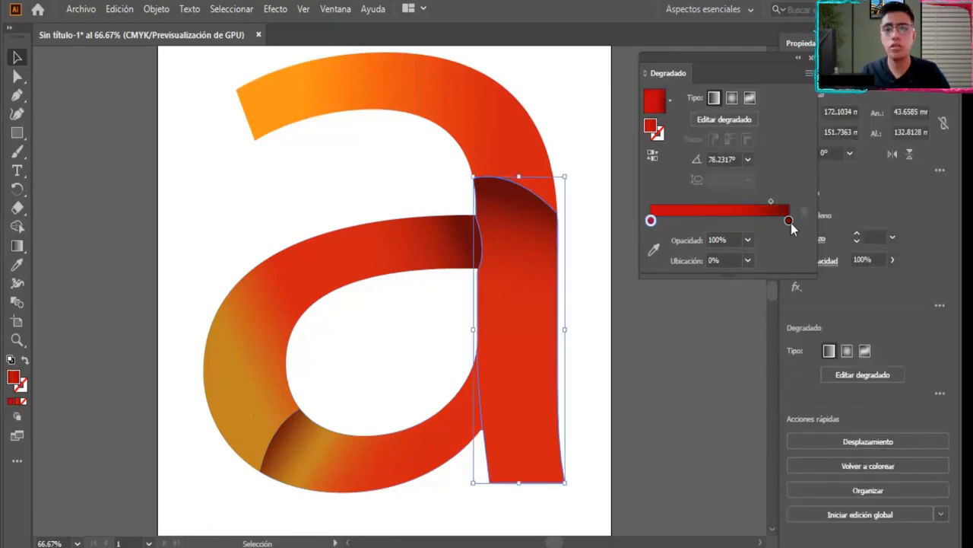
double_click(651, 221)
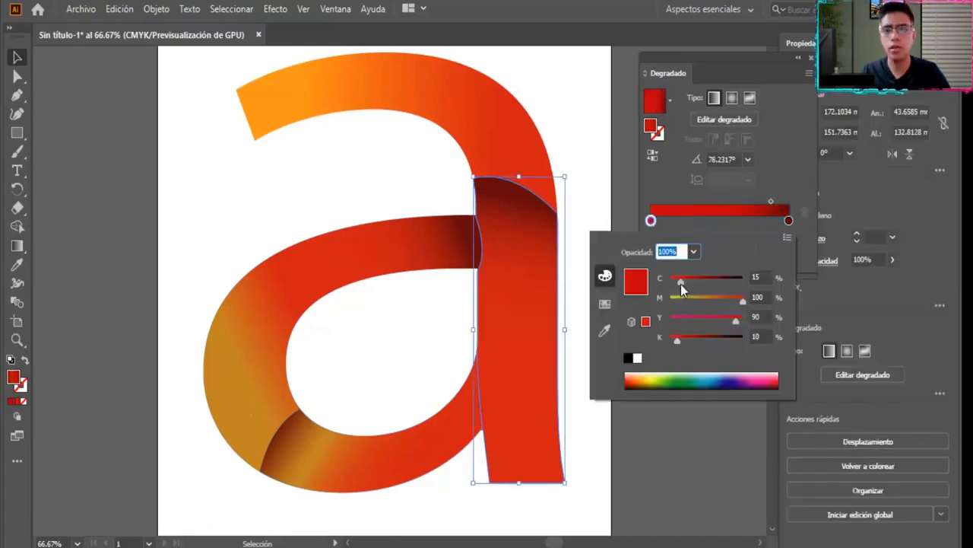
drag(677, 281, 673, 283)
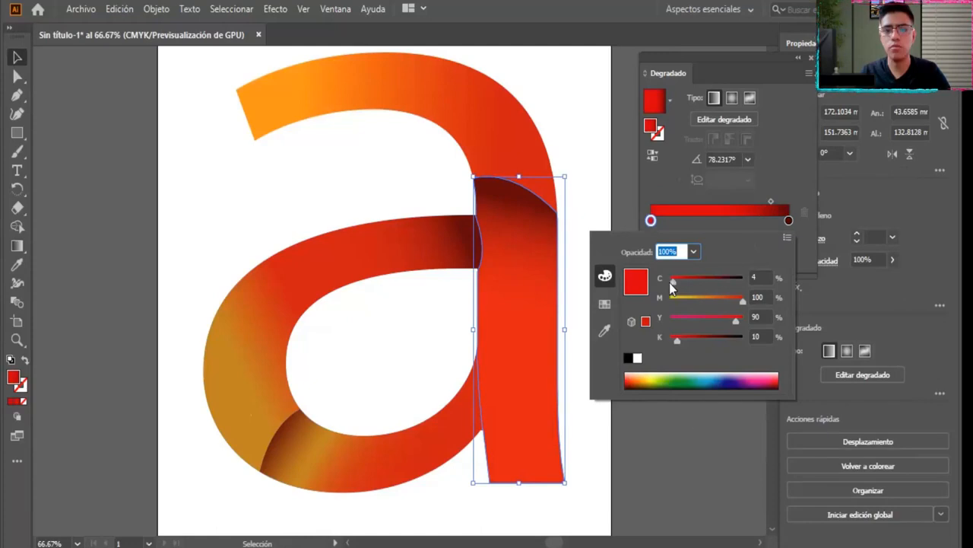
key(Escape)
click(630, 384)
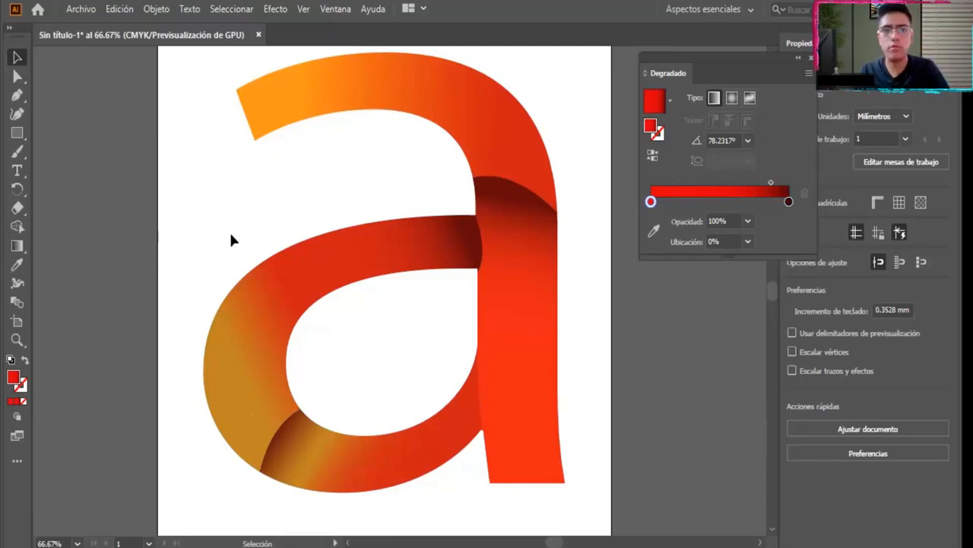
Step: Nudge the right midpoint of the bowl piece's gradient to about 86%
click(383, 266)
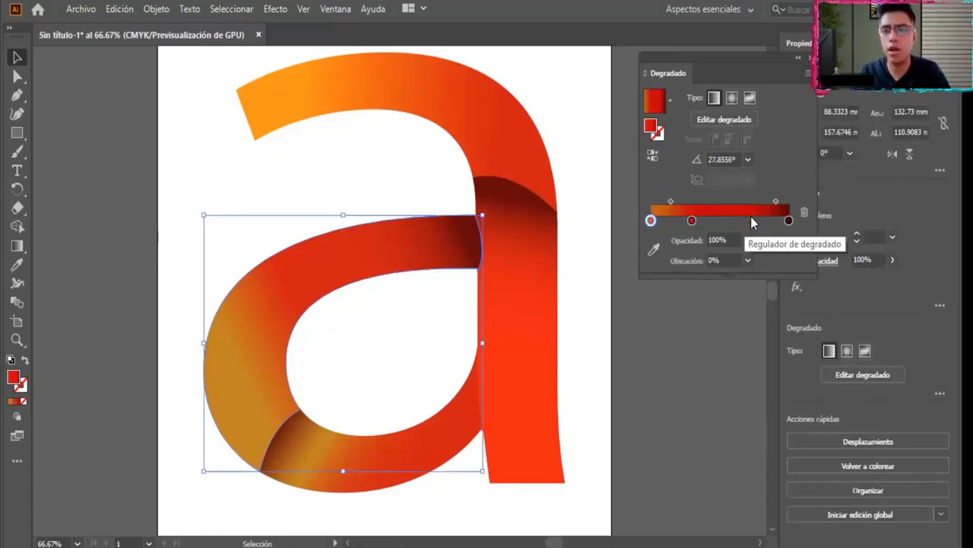
click(775, 203)
drag(773, 203, 775, 202)
click(183, 179)
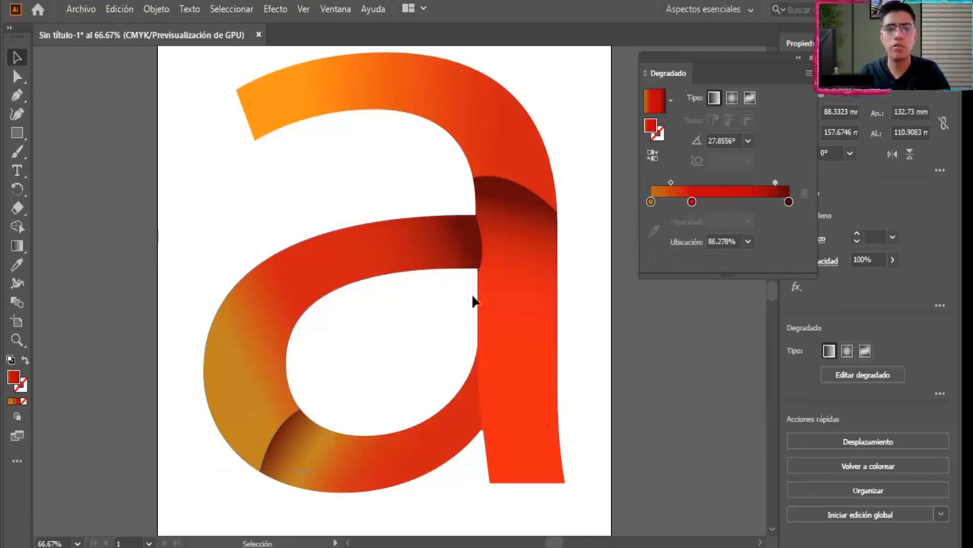
Step: Move the lower piece's orange gradient stop to about 60%
click(342, 489)
drag(724, 203, 737, 203)
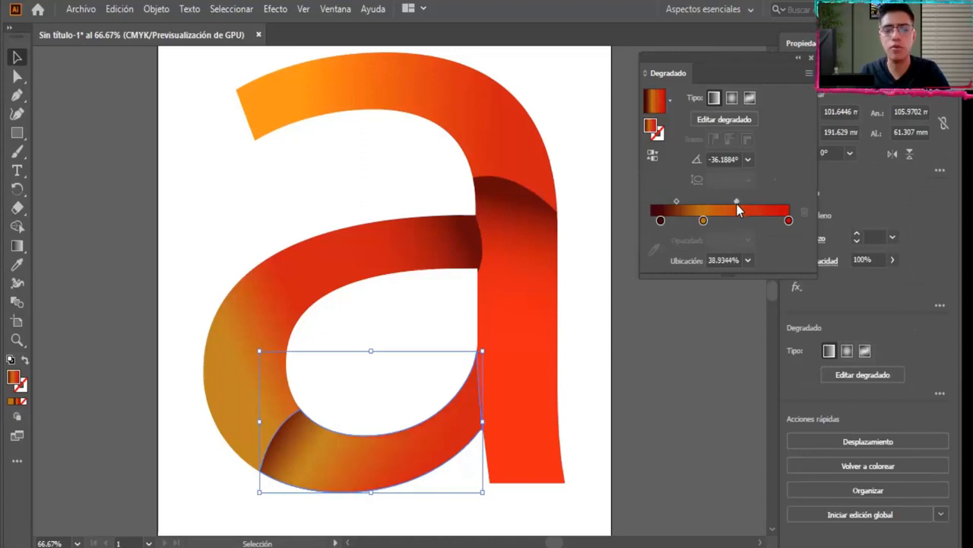
click(666, 210)
drag(664, 204, 734, 220)
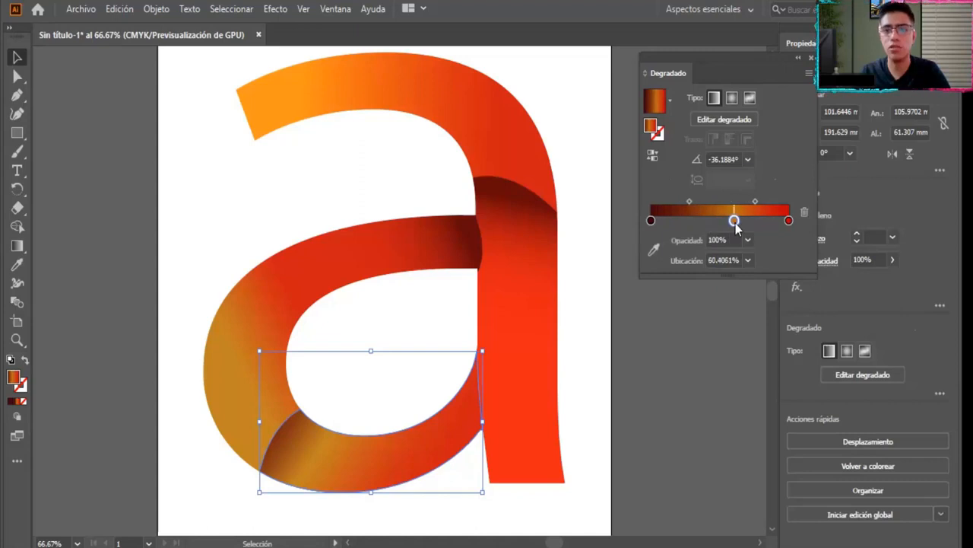
Step: Add a stop at about 26% to the lower piece's gradient, sampling the stem's red with the eyedropper
click(686, 222)
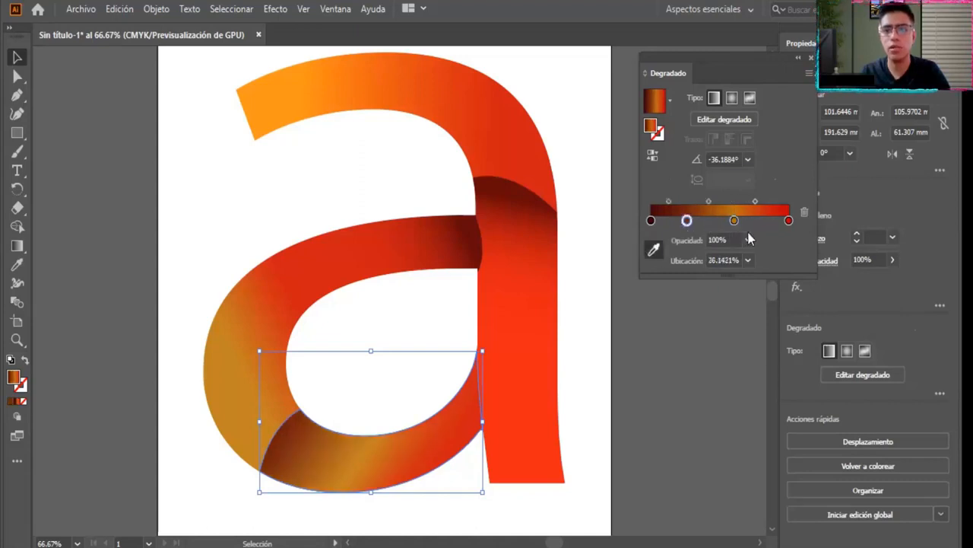
click(654, 250)
click(477, 399)
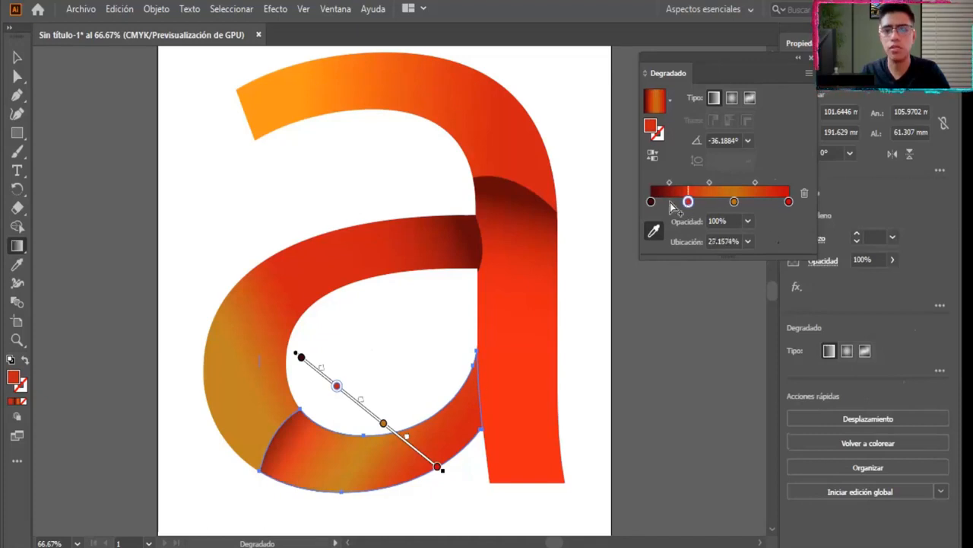
click(667, 184)
drag(667, 183, 688, 207)
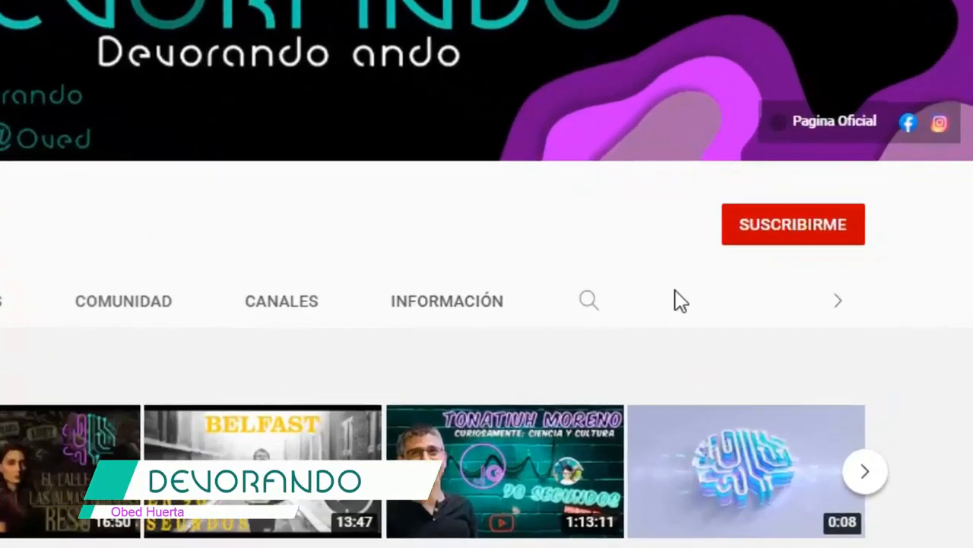
click(836, 245)
click(876, 245)
click(797, 286)
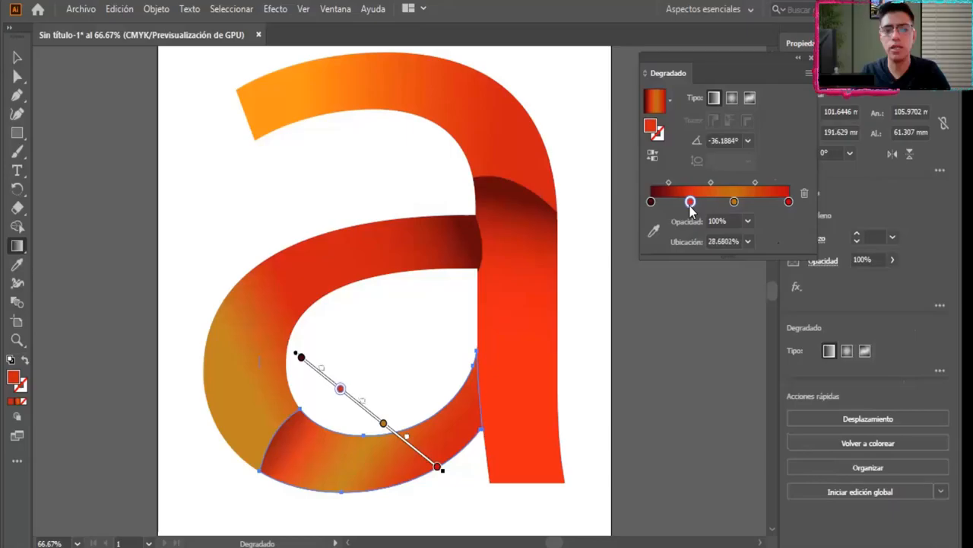
Step: Adjust the lower piece's gradient midpoints and shift the new red stop slightly left
drag(693, 201, 717, 184)
click(756, 185)
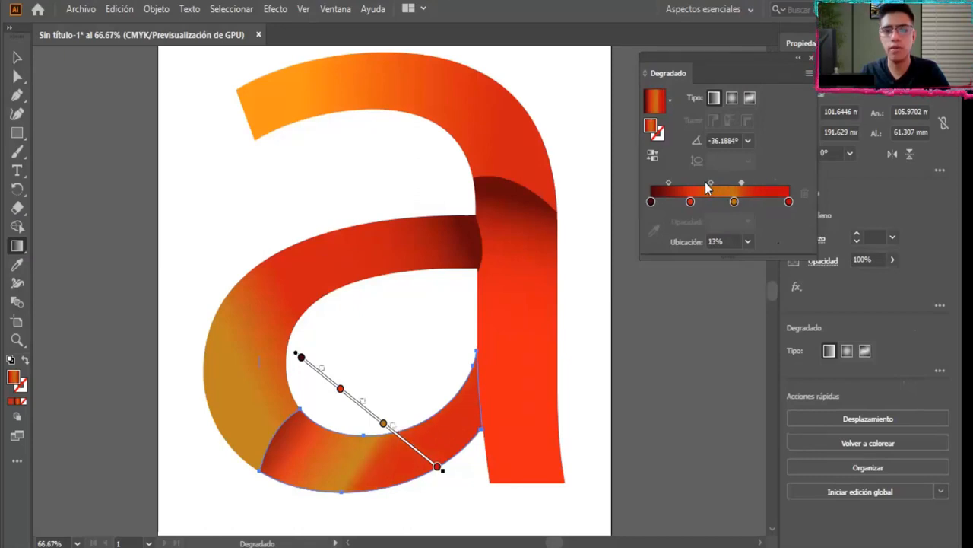
click(712, 182)
drag(713, 182, 746, 182)
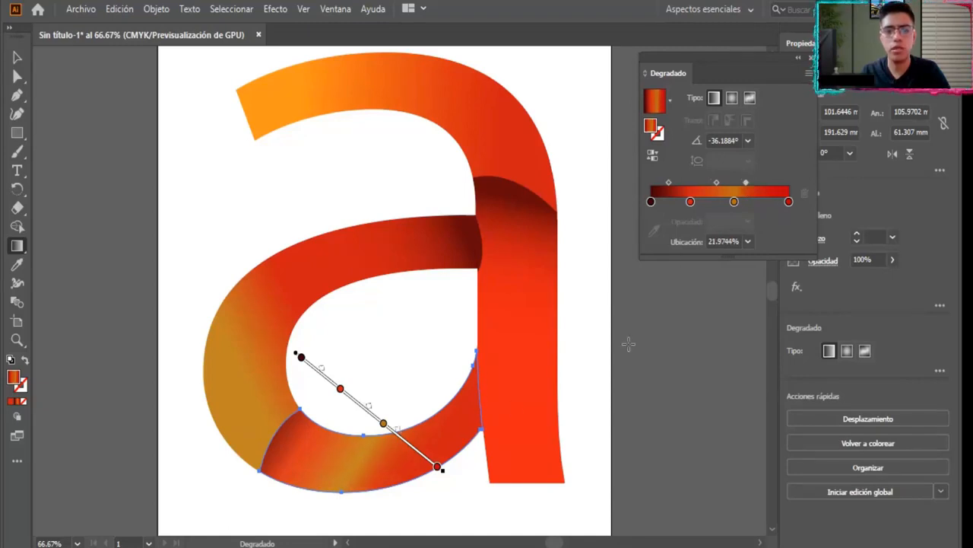
click(690, 202)
drag(689, 203, 687, 203)
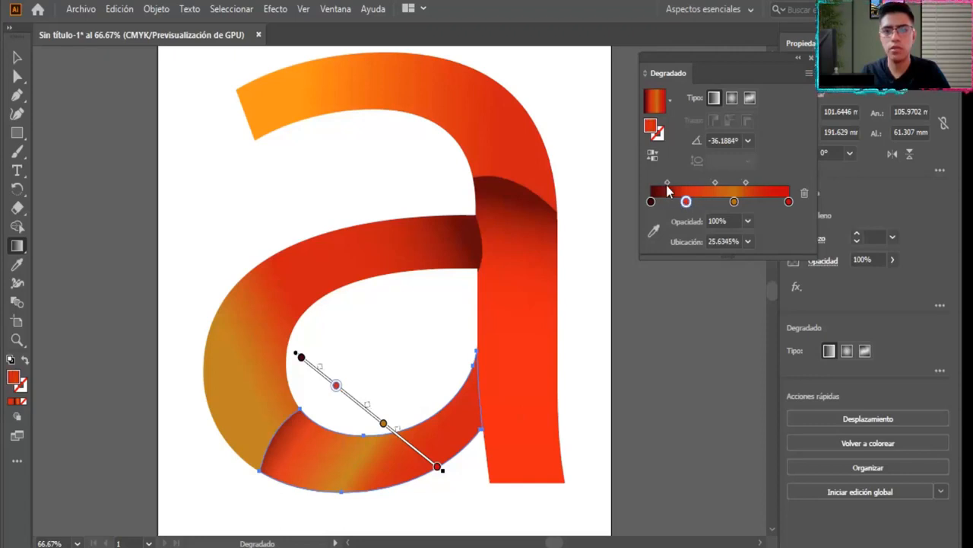
drag(687, 190, 745, 189)
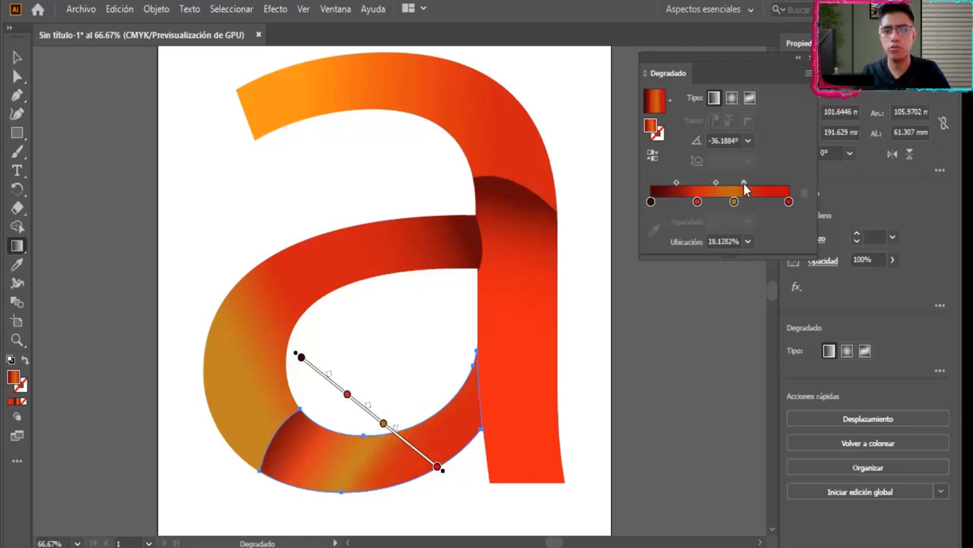
Step: Move the bowl piece's red stop to about 67% and add an orange stop near the gradient's start
click(17, 61)
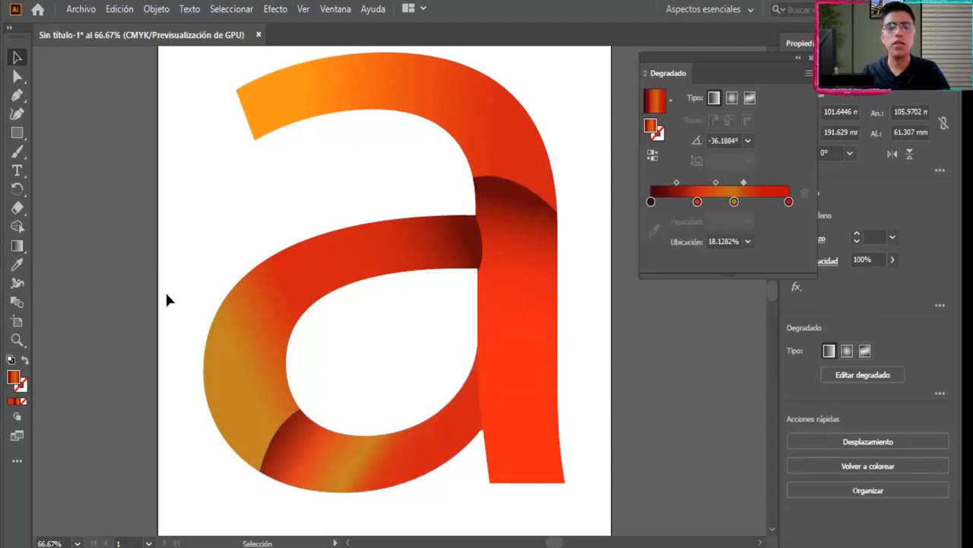
click(407, 294)
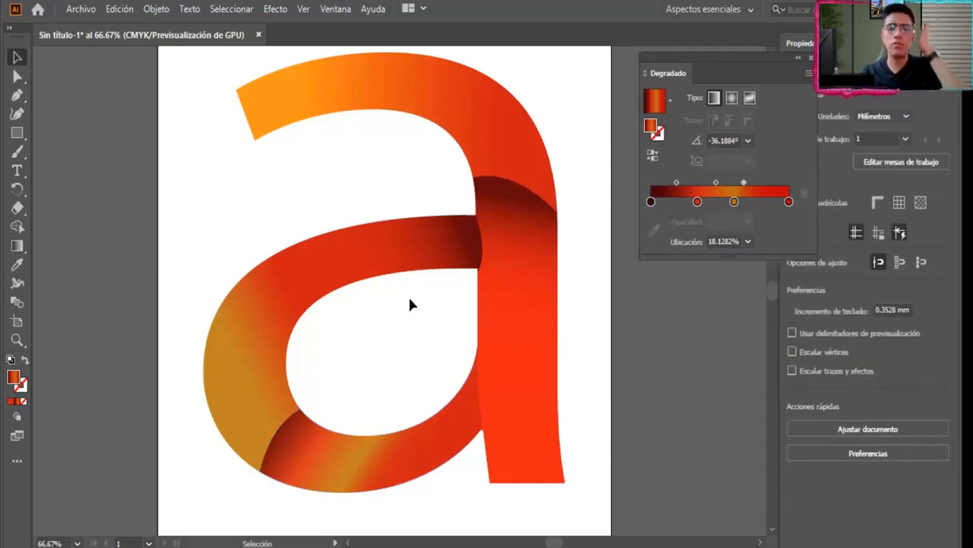
click(426, 260)
click(706, 220)
drag(706, 220, 743, 221)
drag(695, 221, 667, 223)
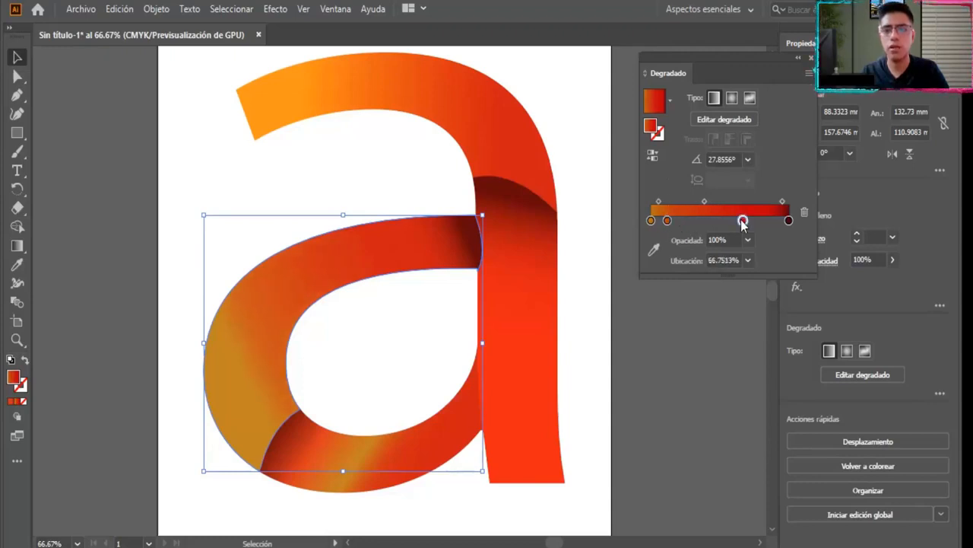
Step: Nudge the bowl piece's right gradient midpoint to about 82%
click(782, 203)
drag(783, 200, 780, 201)
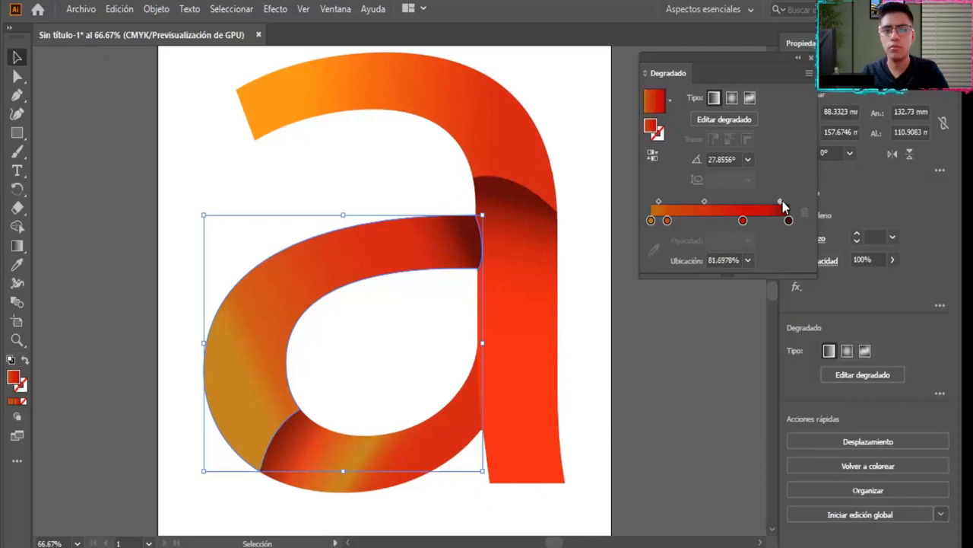
click(144, 207)
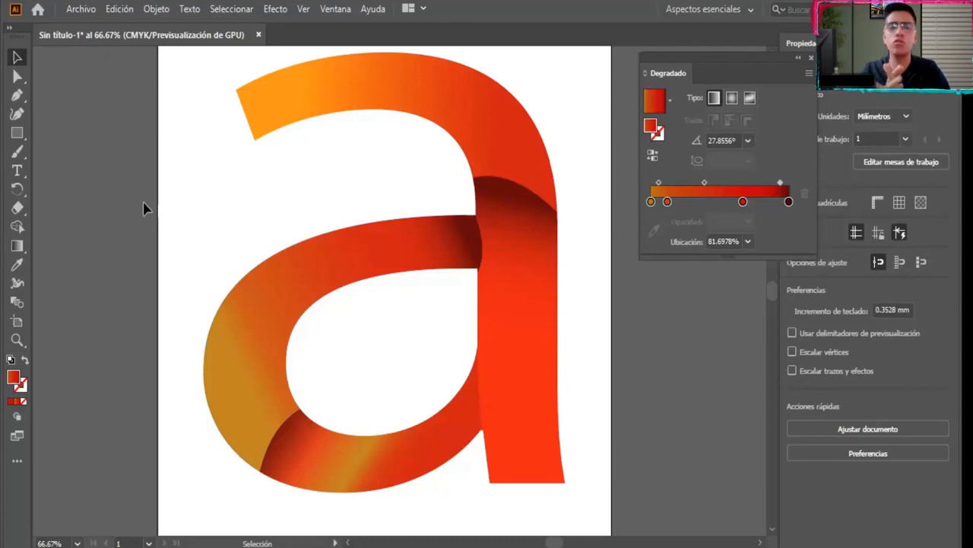
Step: Set the magenta of the bowl piece's first gradient stop to 68
click(236, 359)
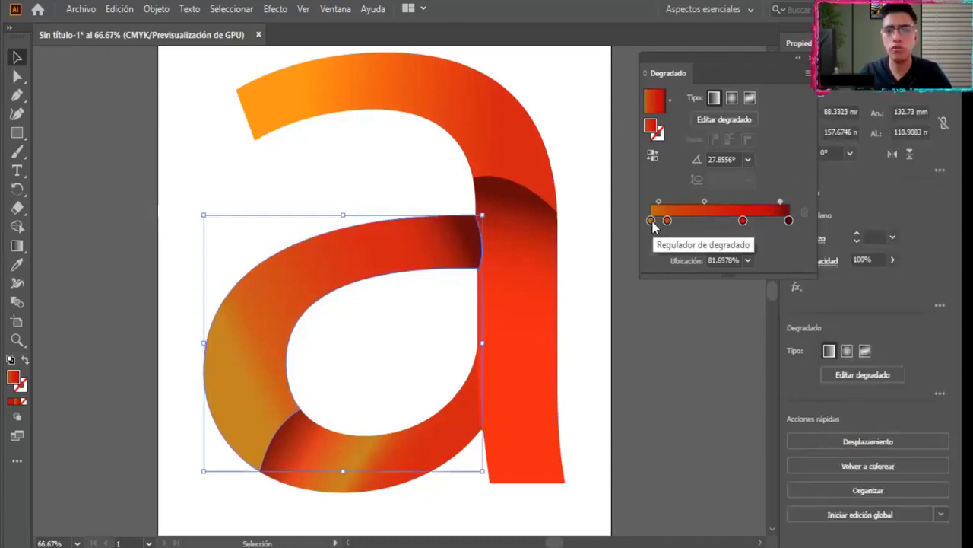
click(651, 220)
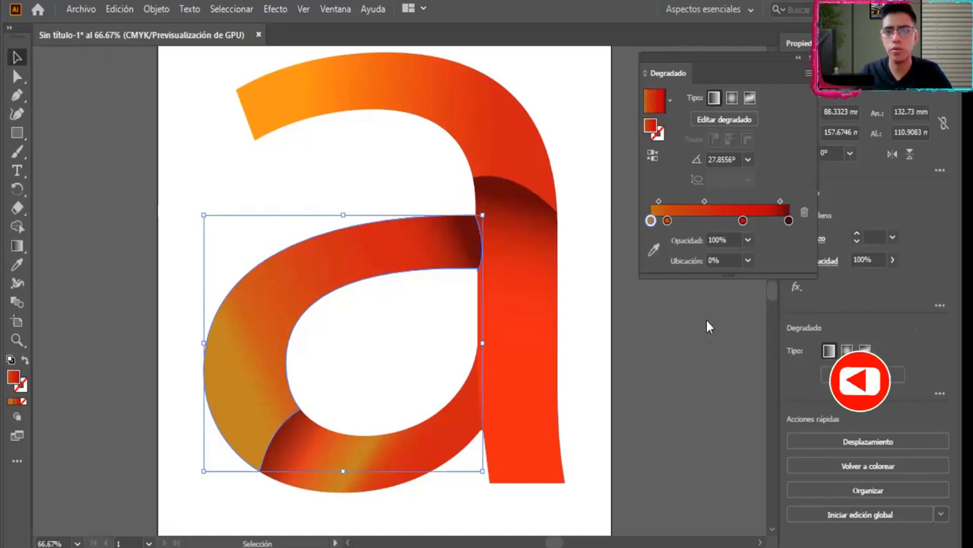
drag(700, 301, 717, 301)
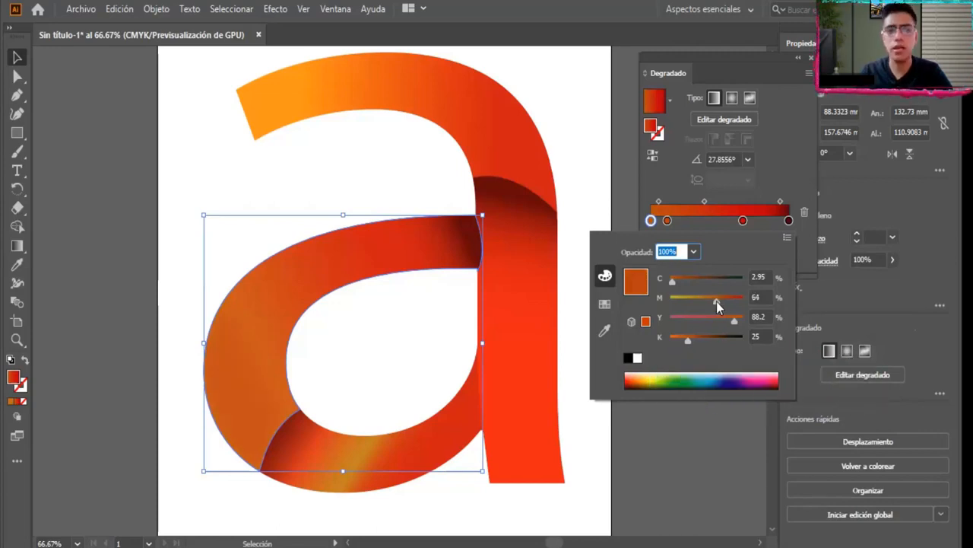
click(730, 193)
click(612, 359)
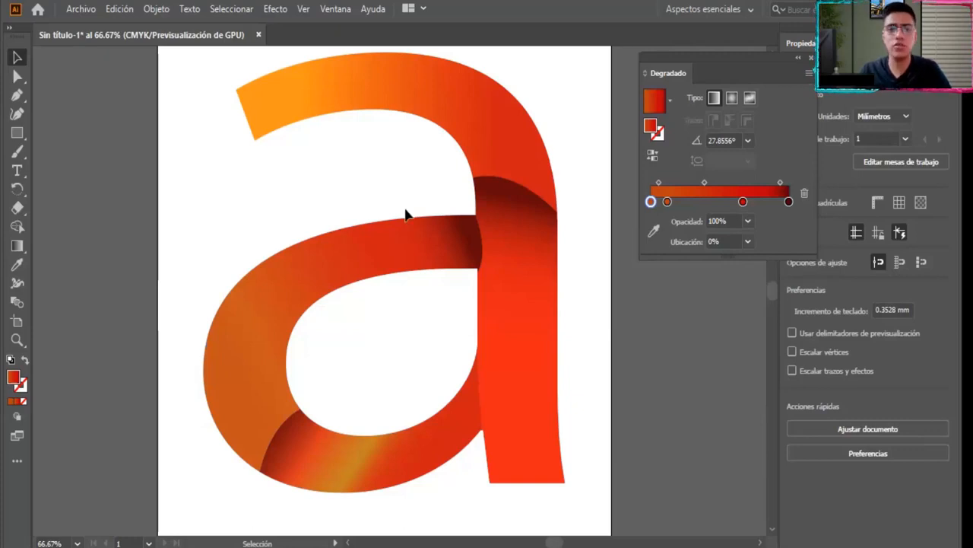
Step: Add a stop at about 89% near the end of the stem piece's gradient
click(541, 248)
click(772, 203)
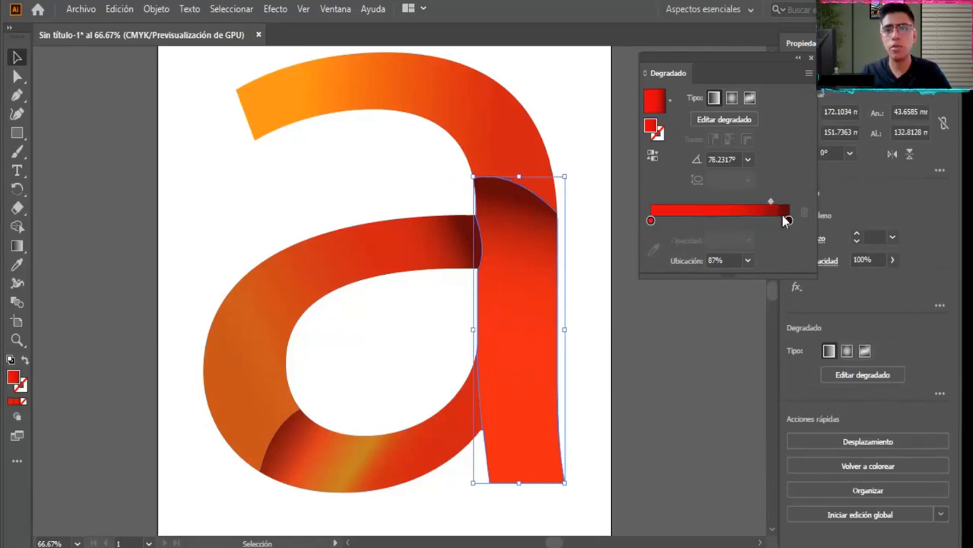
mouse_move(787, 220)
mouse_down()
mouse_move(767, 203)
mouse_move(791, 201)
mouse_up()
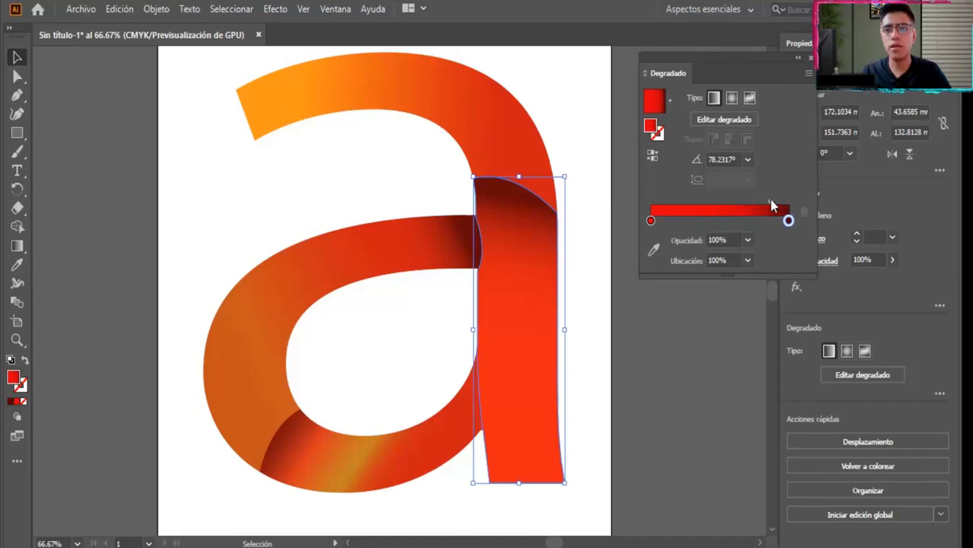
click(769, 220)
drag(771, 221, 774, 221)
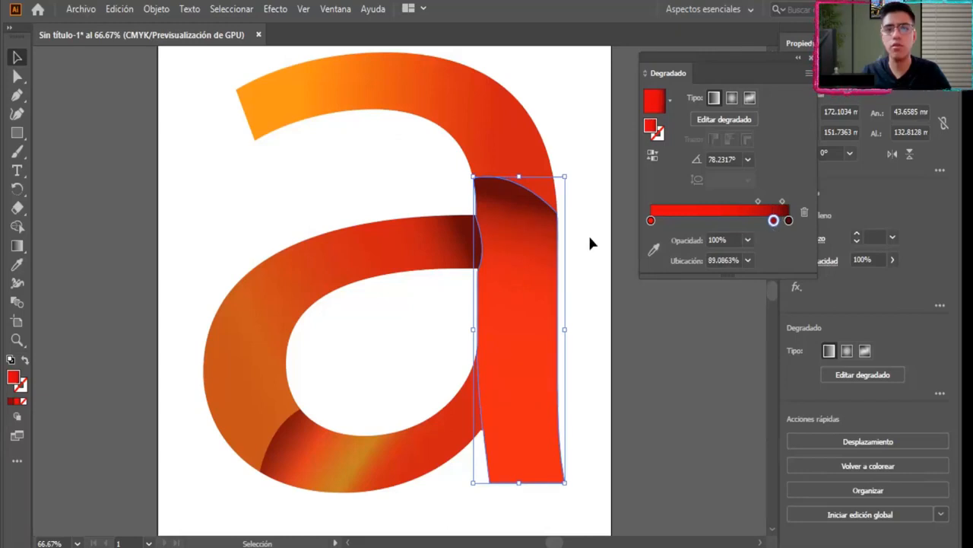
click(171, 190)
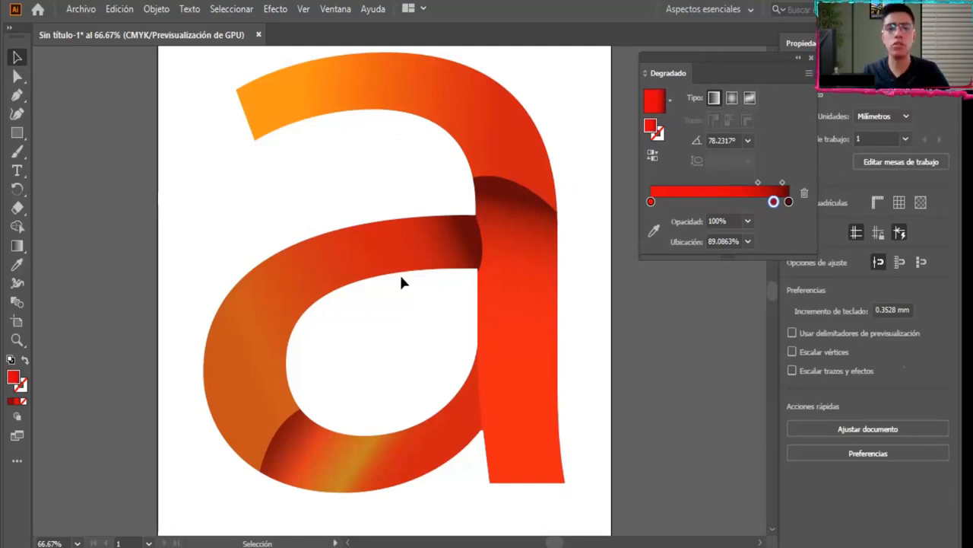
Step: Review the shaded letter at a smaller zoom level
click(428, 271)
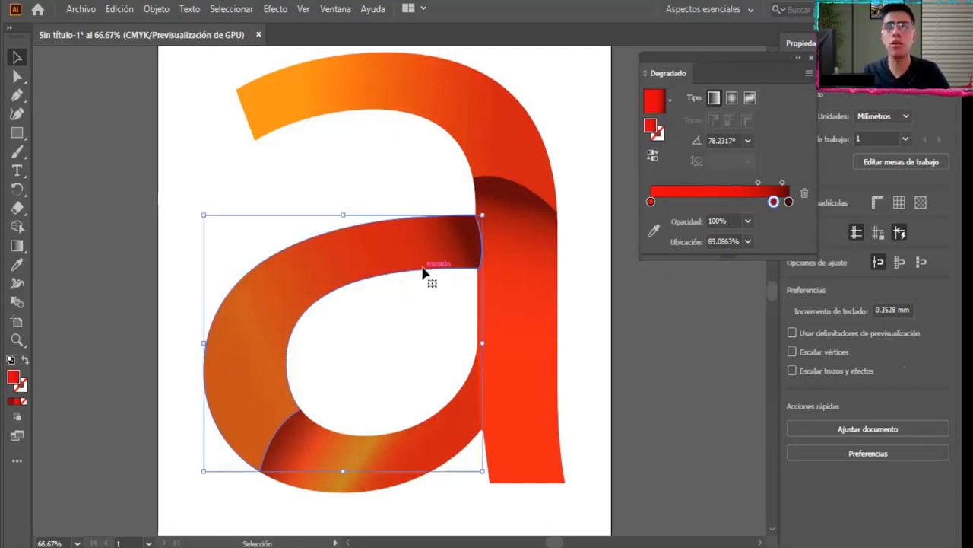
click(138, 292)
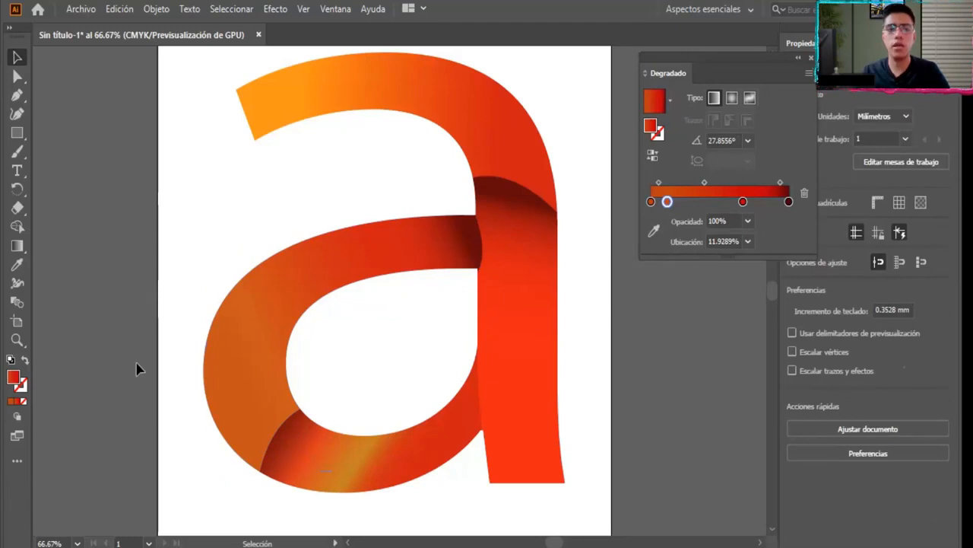
scroll(171, 351, down, 1)
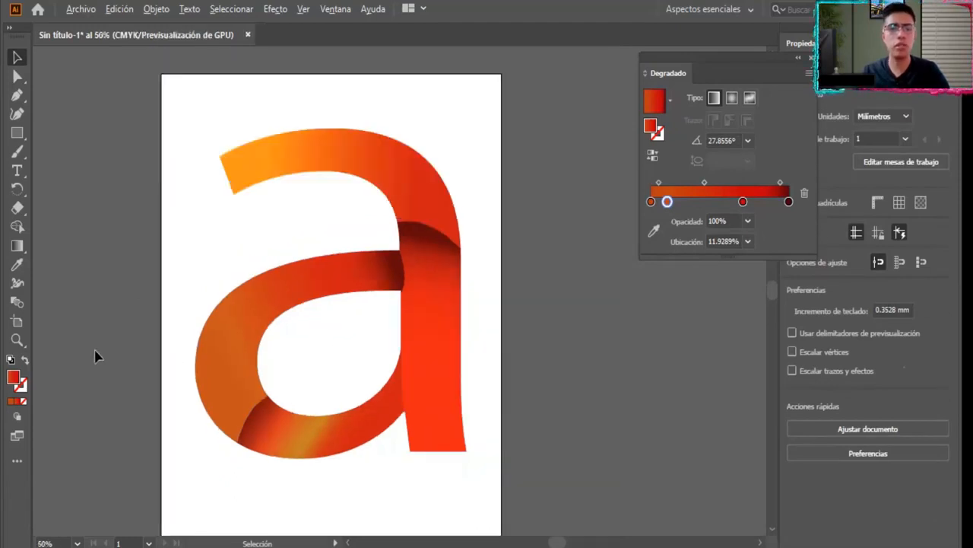
scroll(95, 355, up, 1)
scroll(600, 358, up, 1)
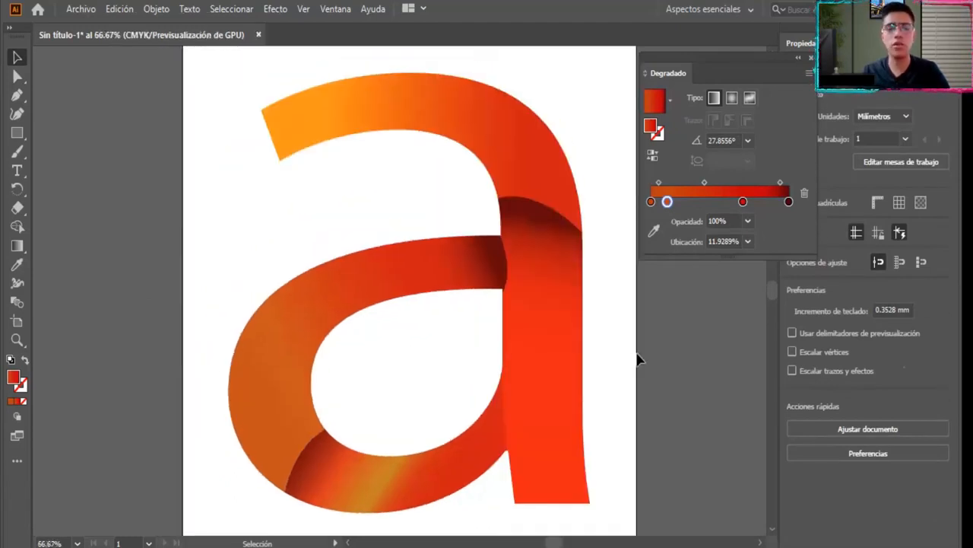